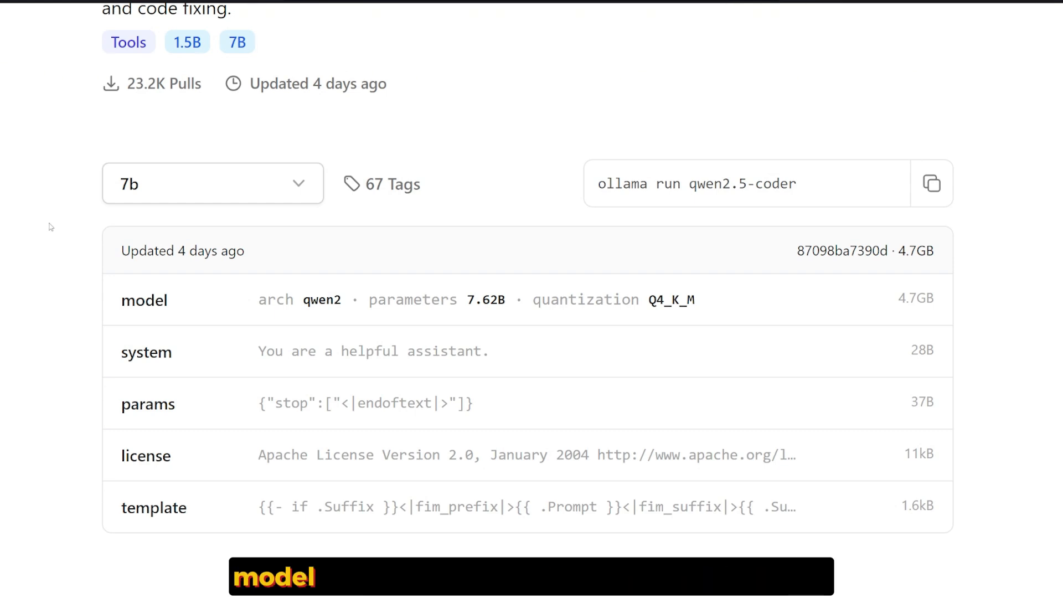
scroll(61, 220, "up", 1)
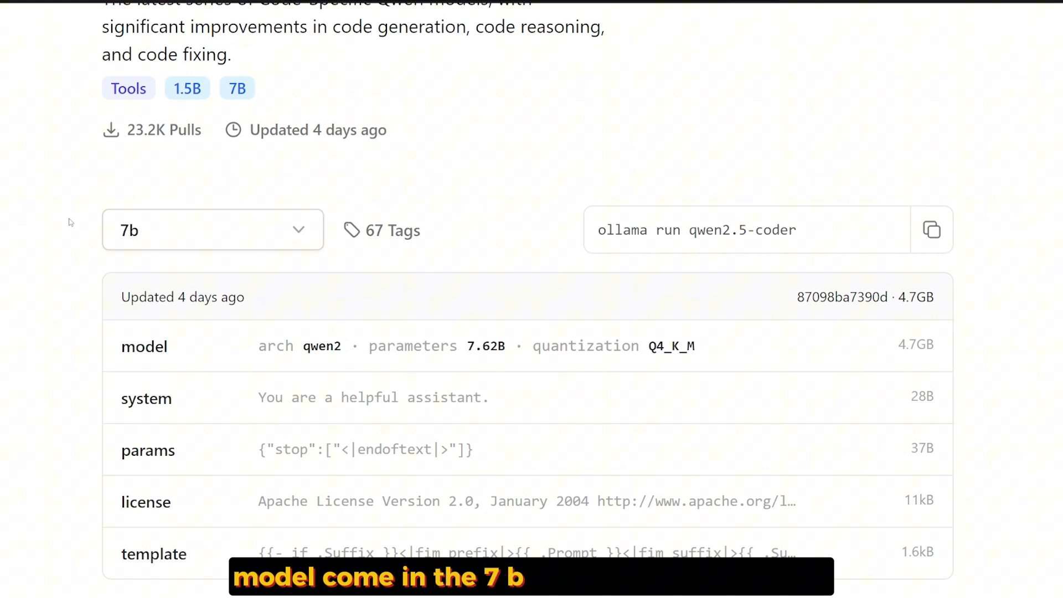
Check the qwen2.5-coder size list (latest, 1.5b, 7b) and highlight 'code generation' on the model card.
left_click(158, 231)
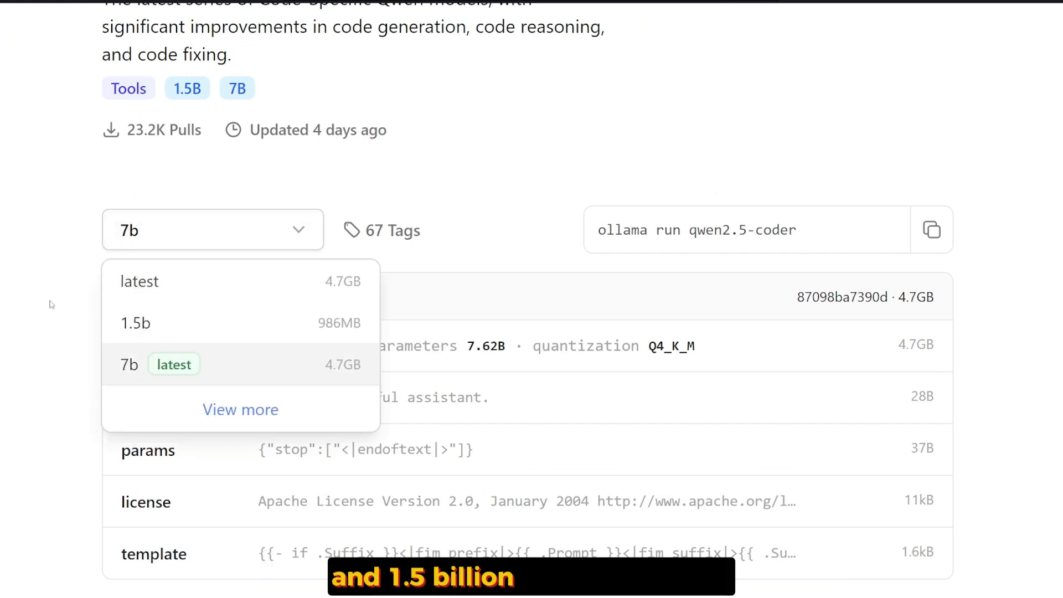
left_click(25, 261)
scroll(25, 261, "down", 2)
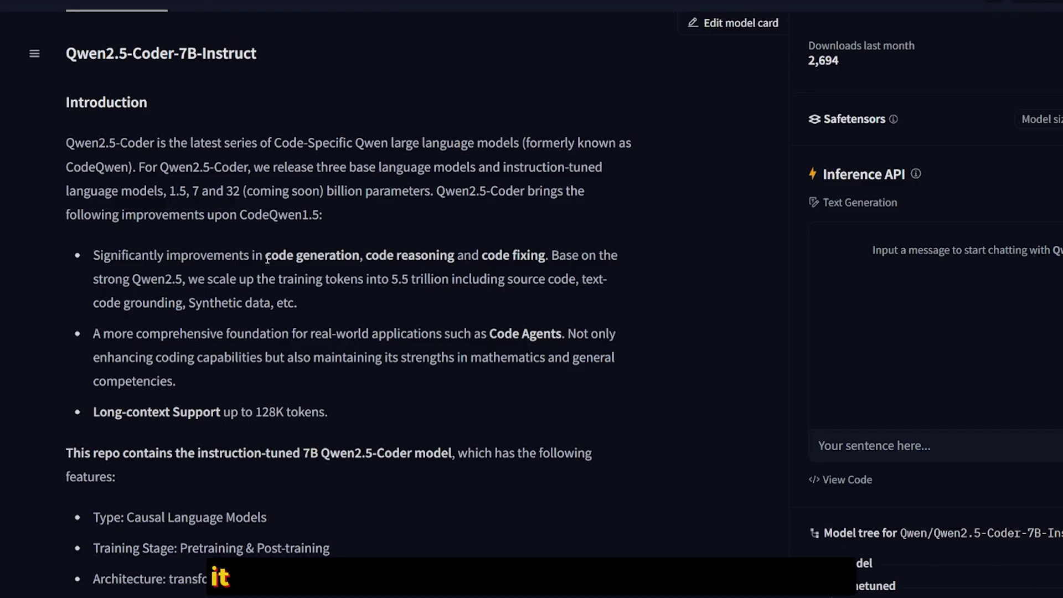
left_click_drag(266, 256, 454, 254)
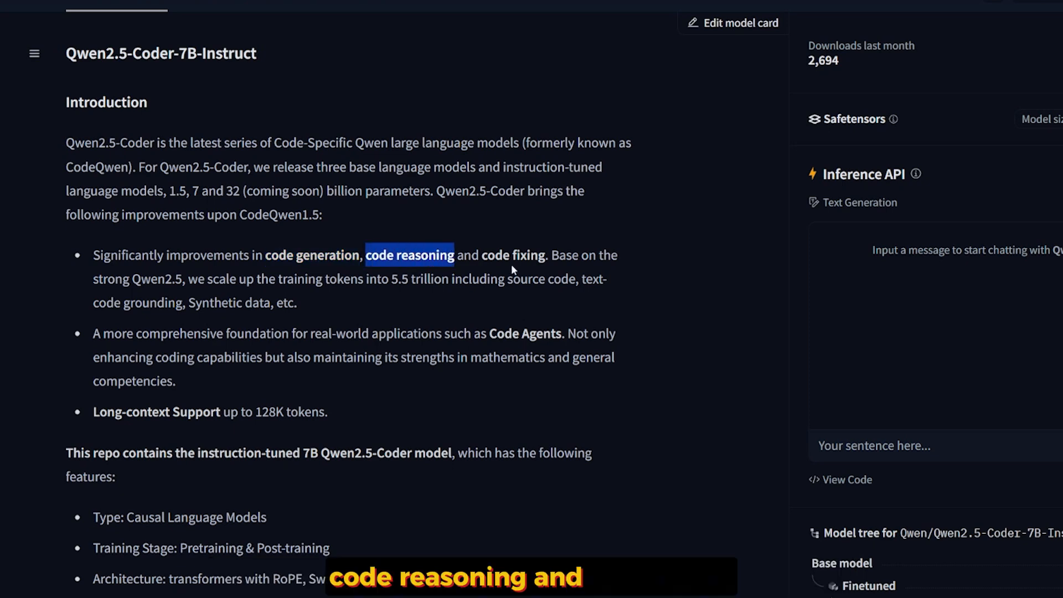
scroll(524, 286, "down", 1)
scroll(524, 287, "down", 2)
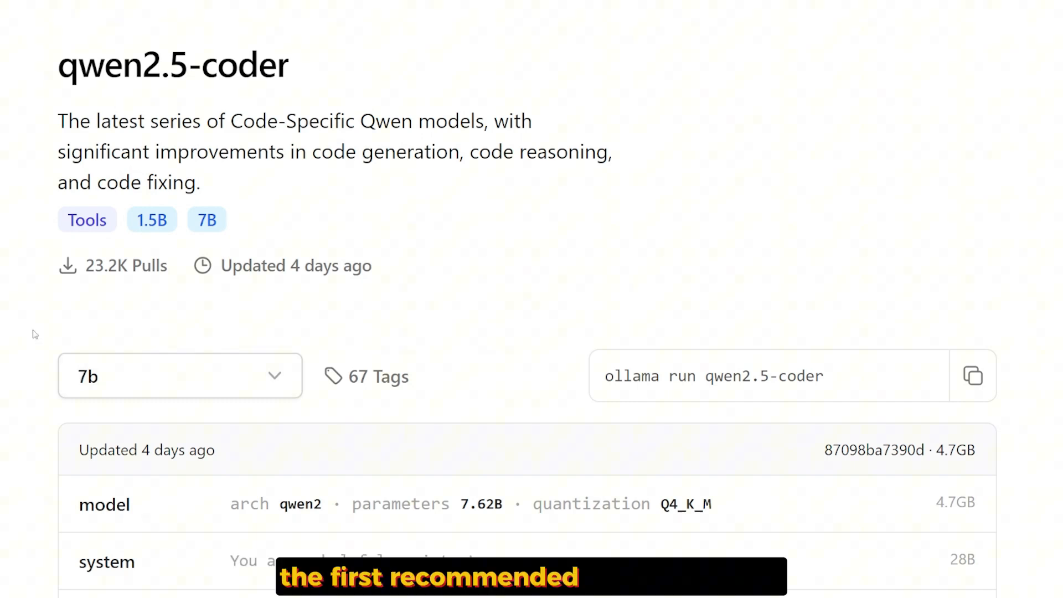
scroll(532, 332, "down", 2)
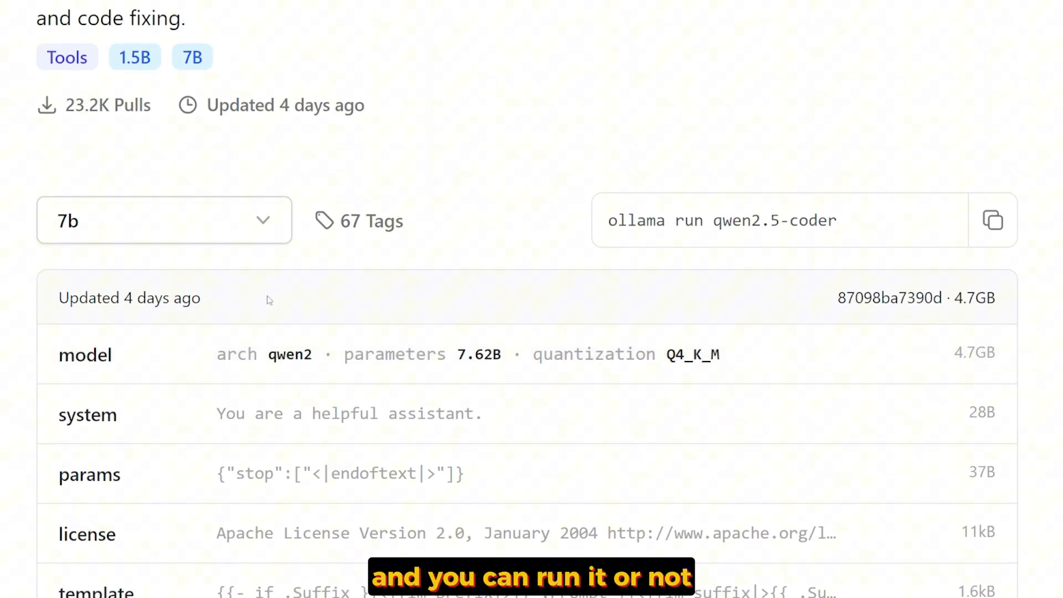
scroll(163, 341, "up", 1)
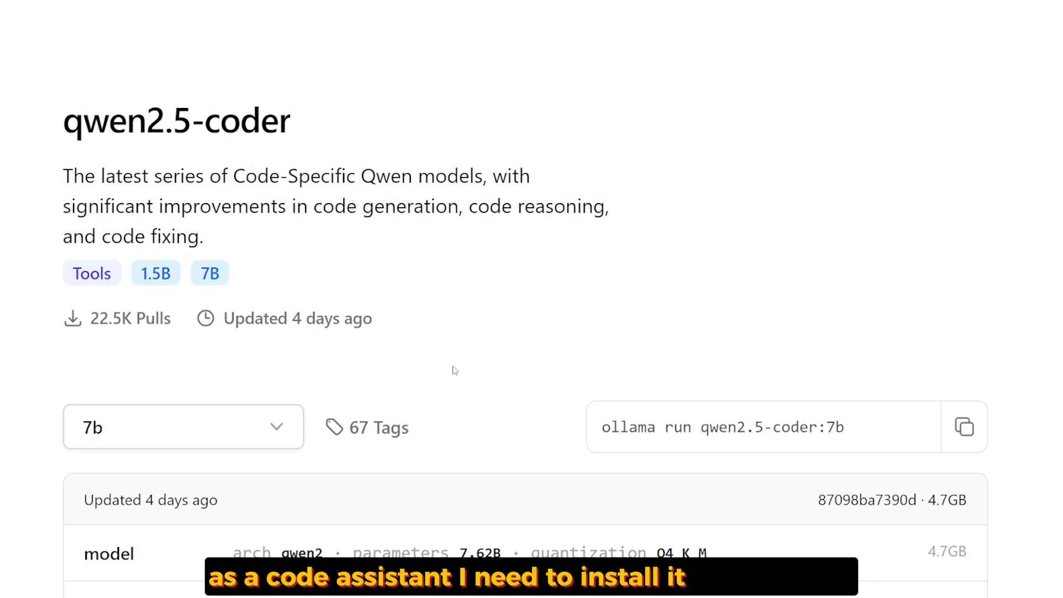
scroll(483, 378, "down", 1)
scroll(507, 385, "up", 2)
scroll(507, 385, "up", 2)
Cancel the model search, choose the 7b variant of qwen2.5-coder, and switch to a Command Prompt.
left_click(478, 36)
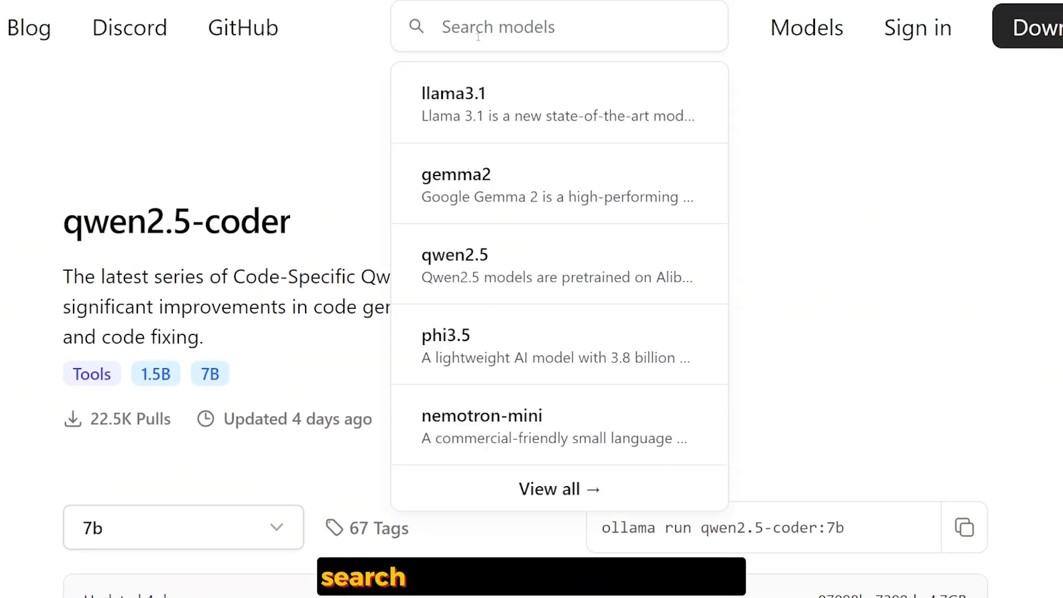
type("qwe")
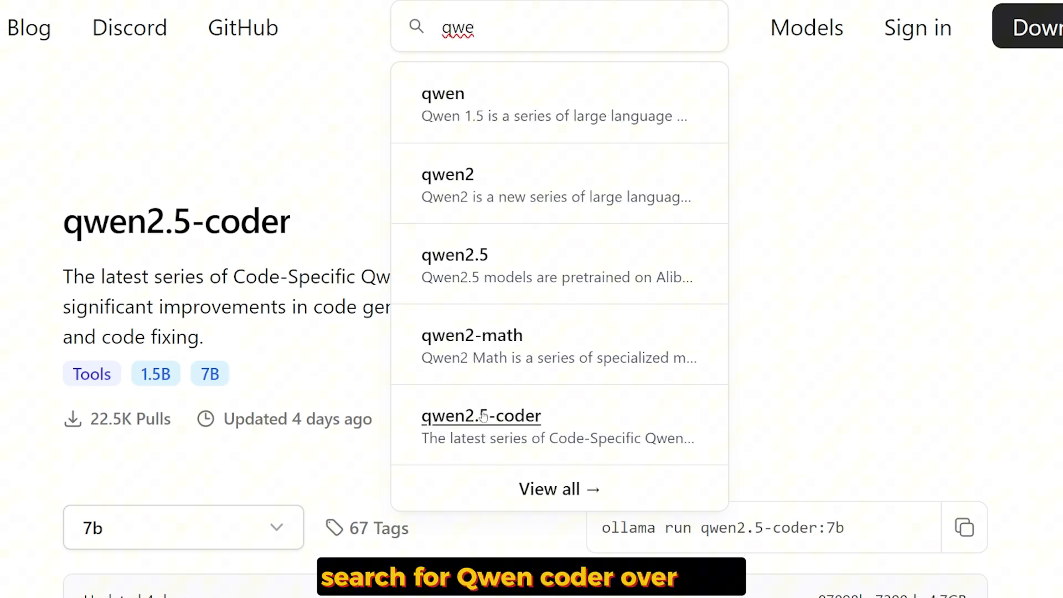
key("Escape")
scroll(397, 275, "down", 2)
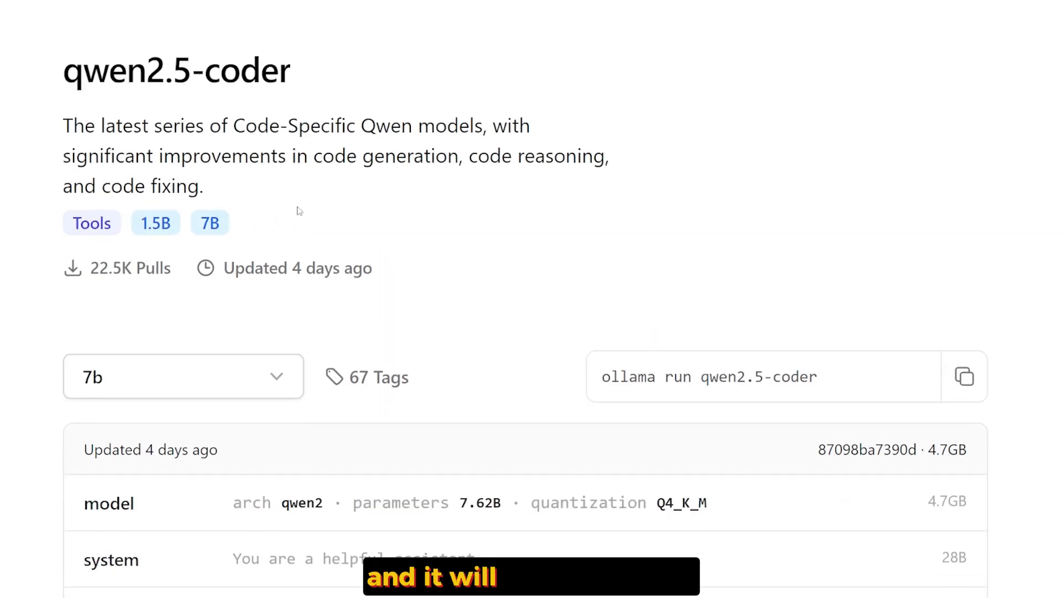
left_click(231, 383)
scroll(232, 382, "down", 1)
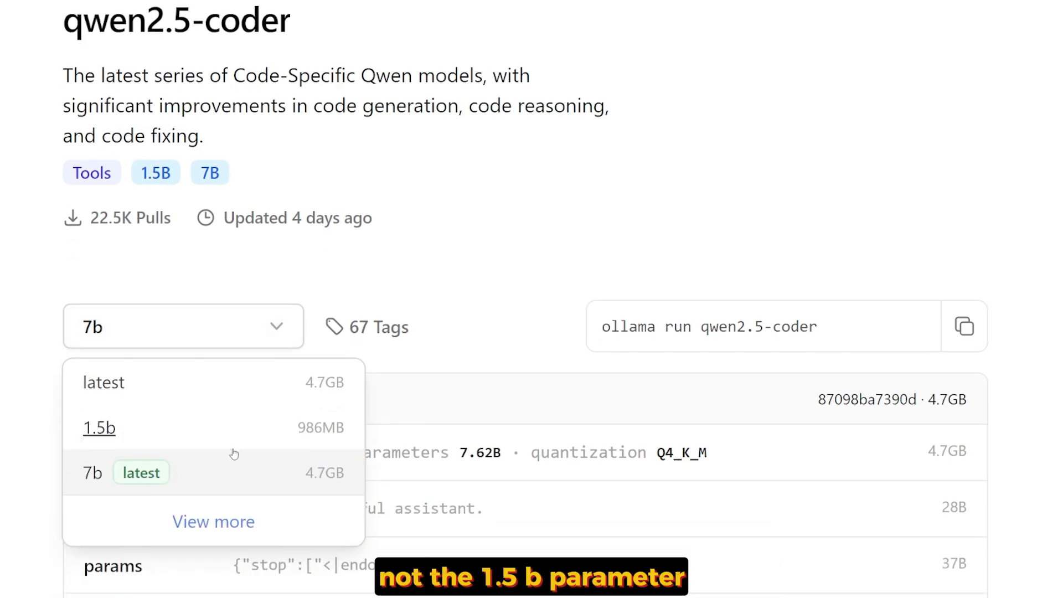
left_click(295, 475)
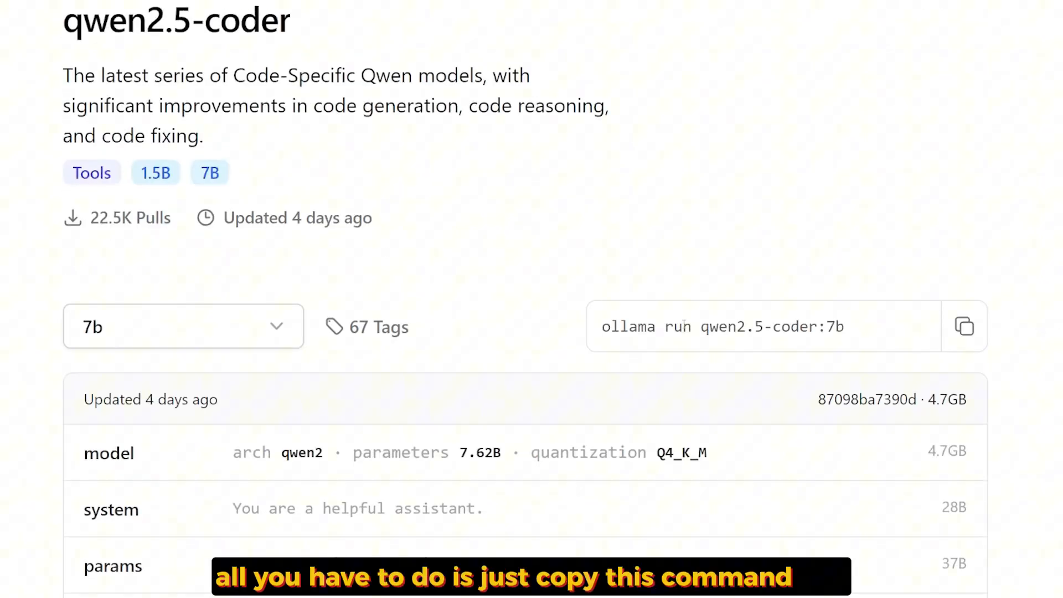
key("alt+Tab")
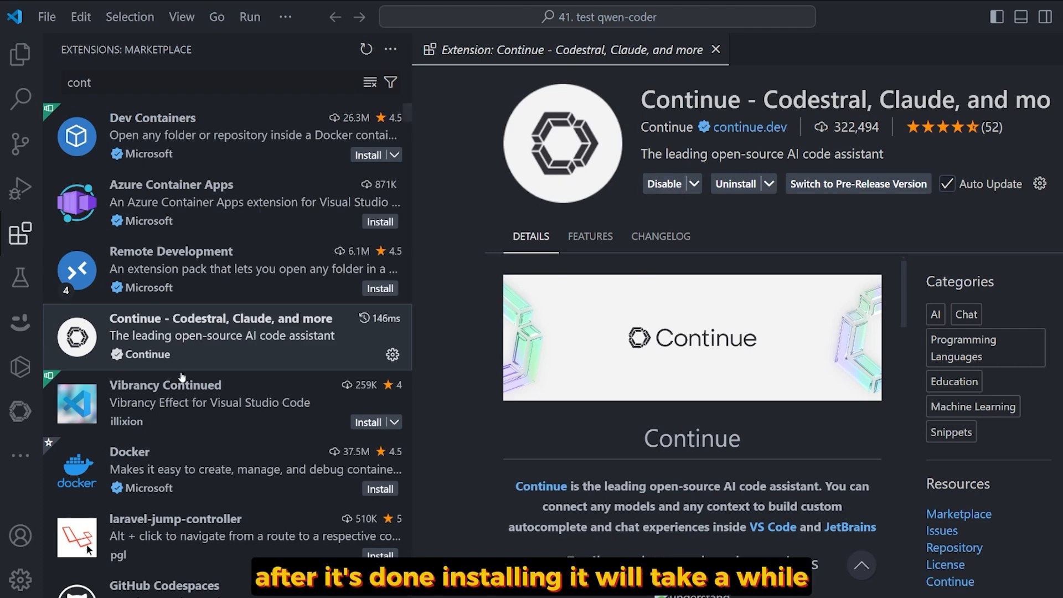
Show the Continue chat without the extension page and select Ollama - qwen2.5-coder:latest as the chat model.
left_click(21, 411)
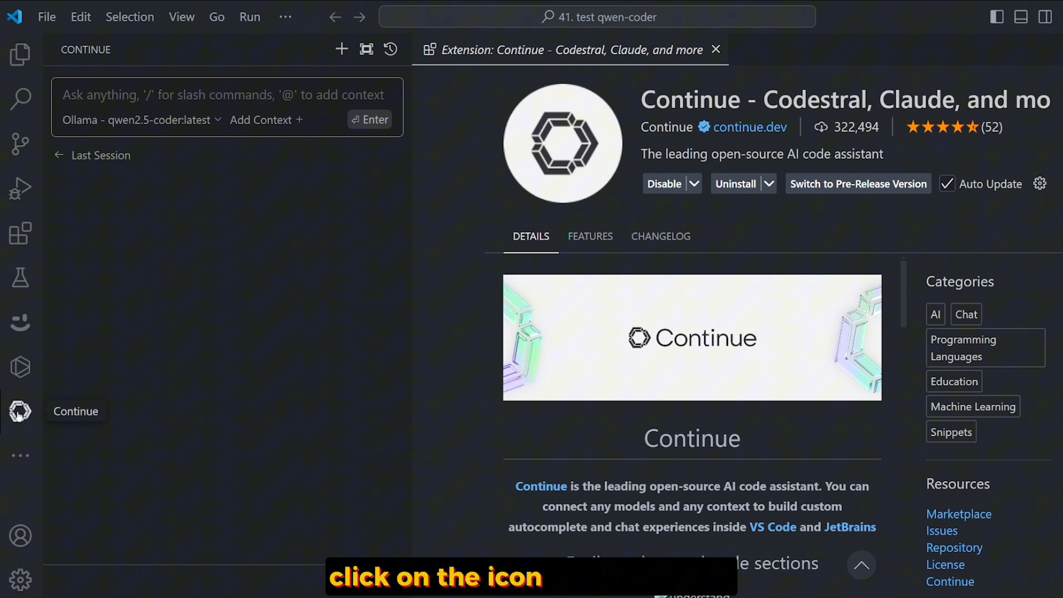
left_click(717, 49)
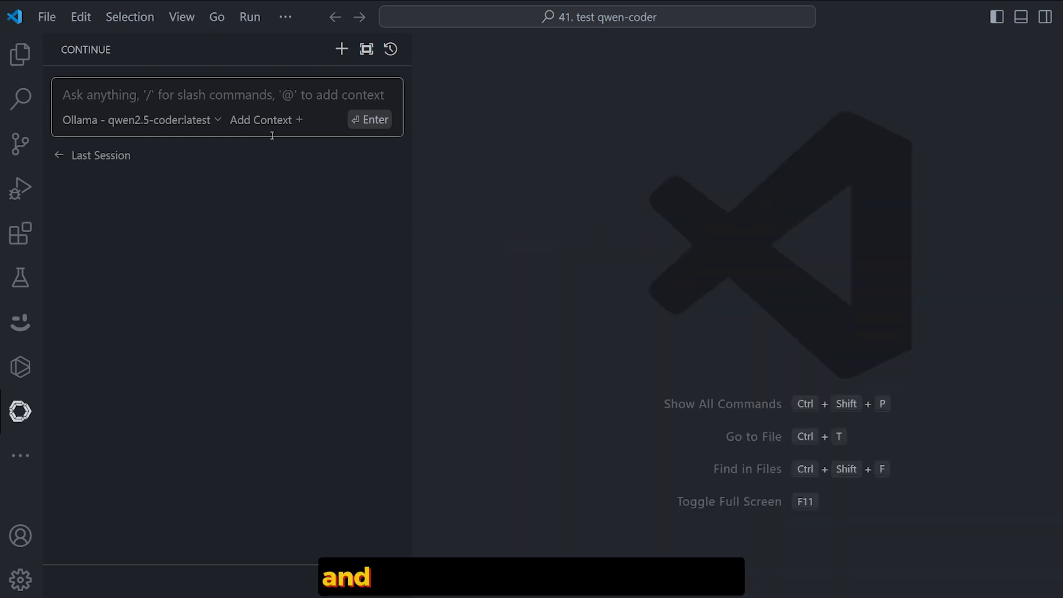
left_click(178, 95)
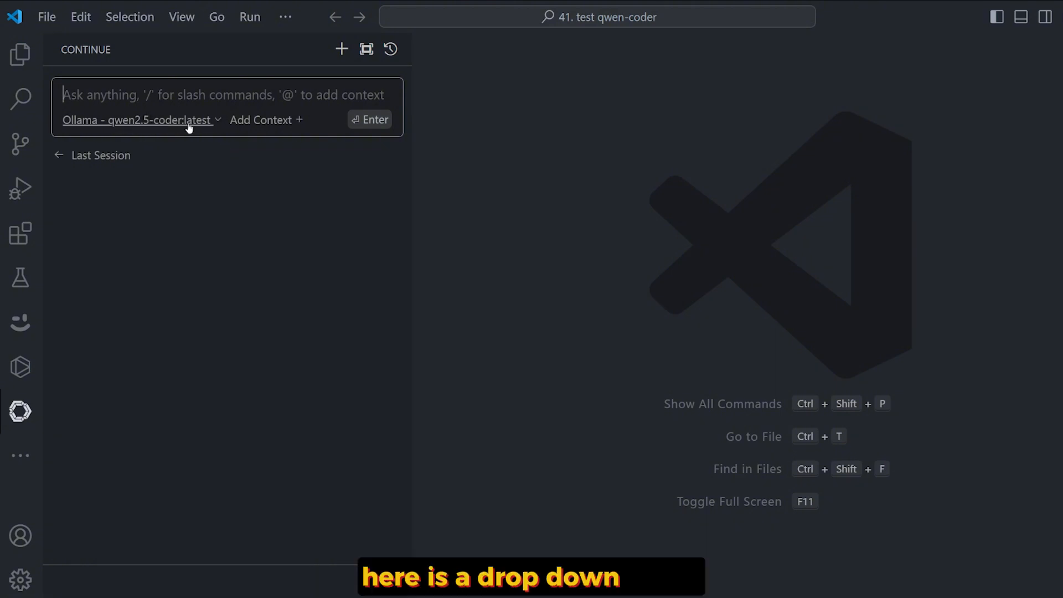
left_click(217, 120)
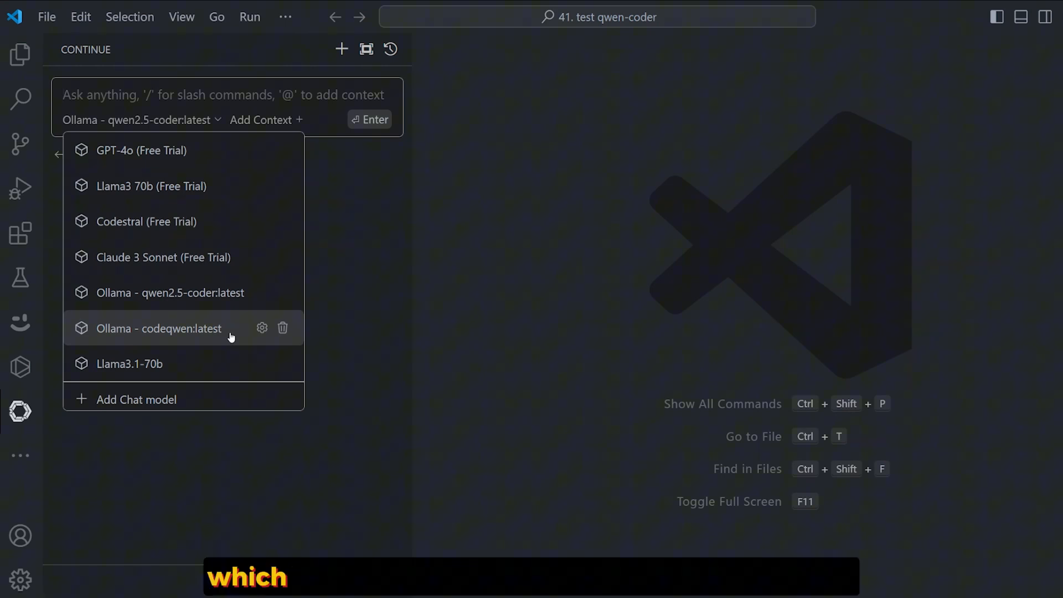
left_click(220, 299)
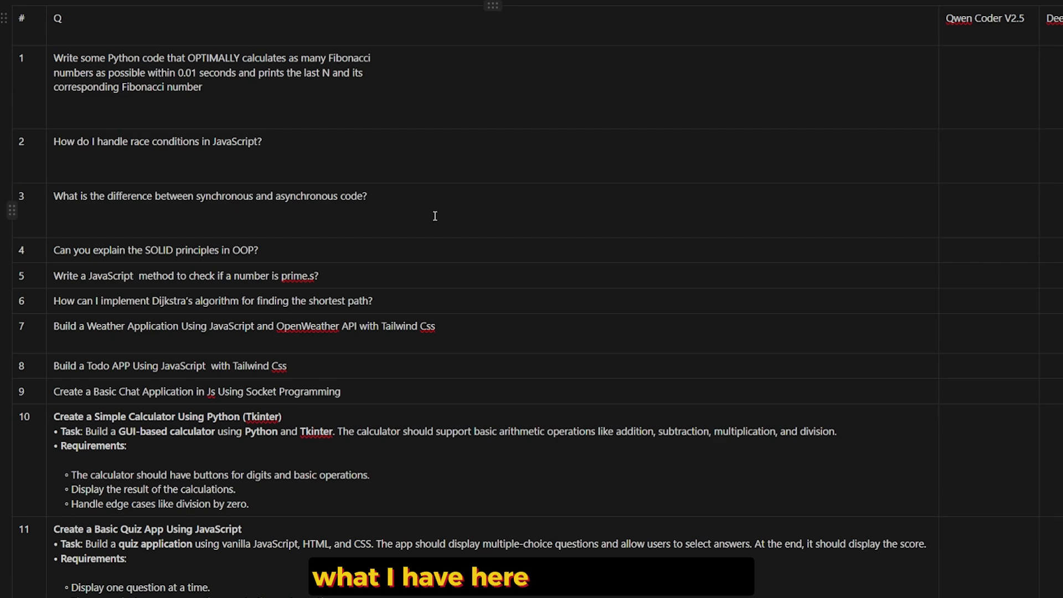
scroll(435, 216, "down", 2)
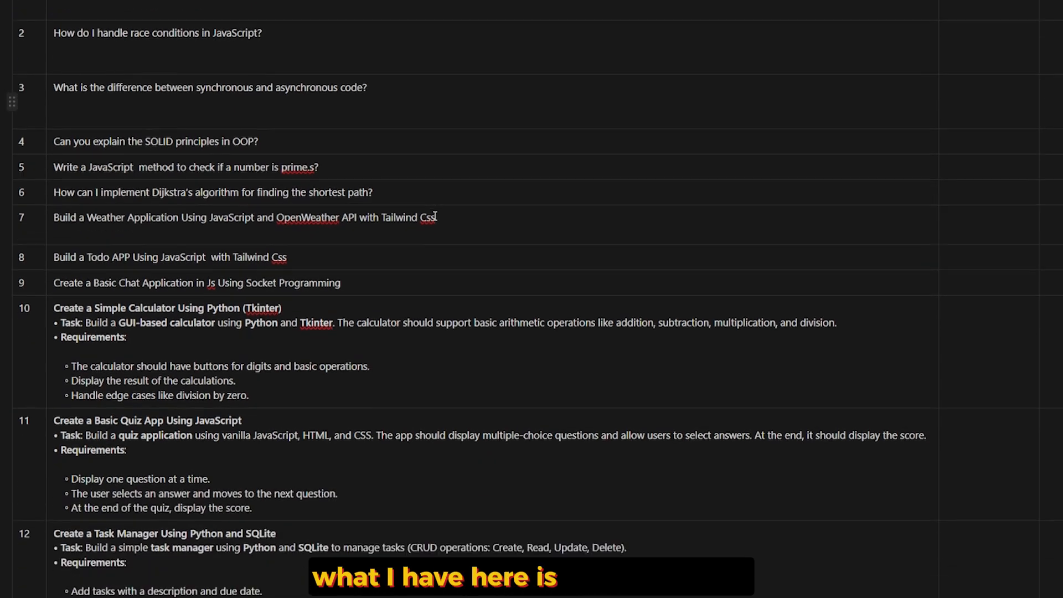
scroll(434, 216, "down", 1)
scroll(434, 216, "up", 2)
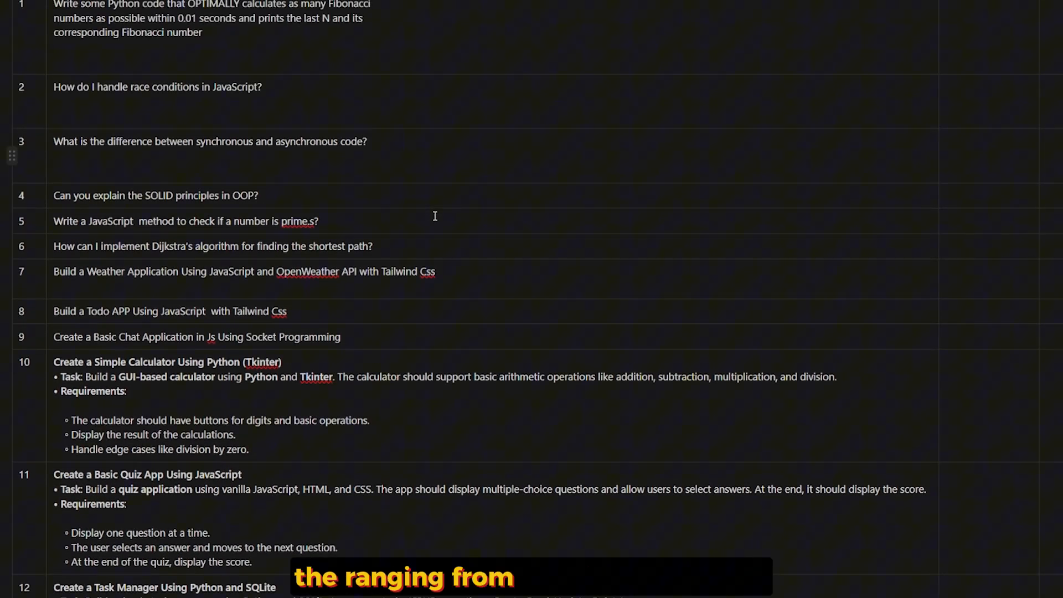
scroll(434, 217, "up", 1)
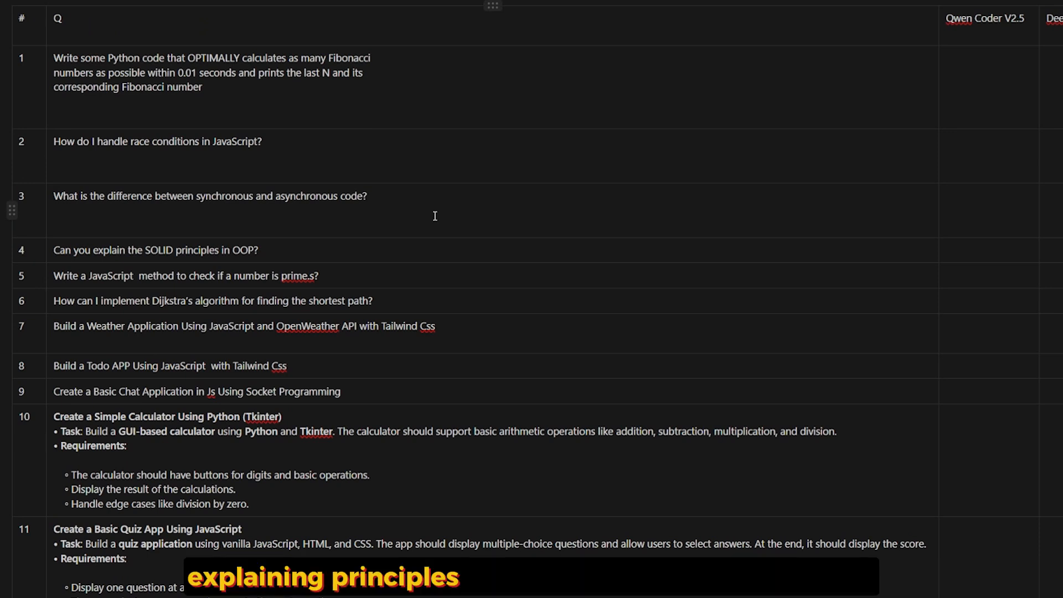
scroll(434, 216, "down", 1)
scroll(434, 216, "down", 2)
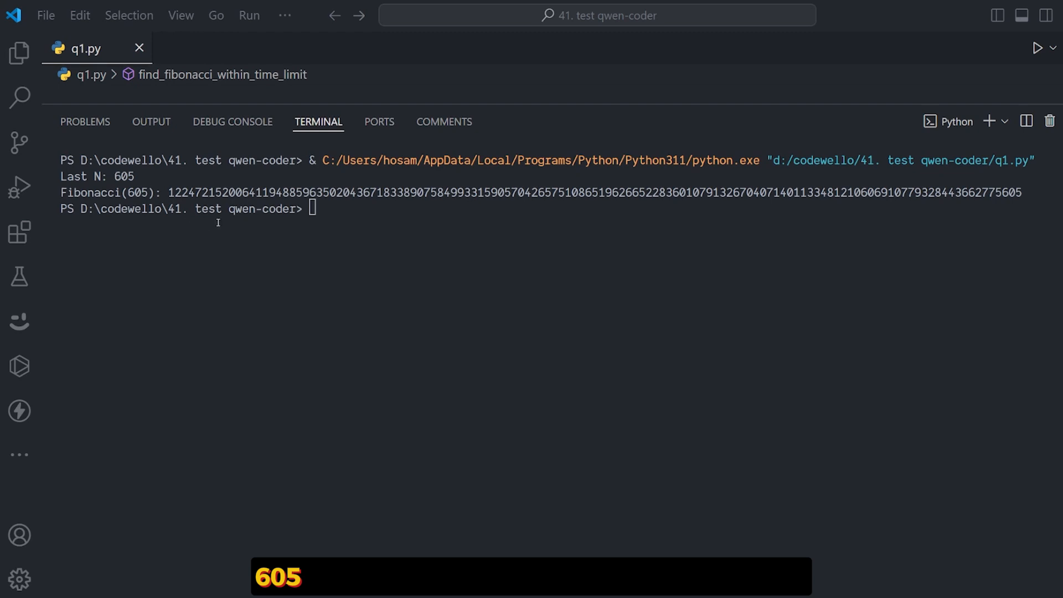
Select the full Fibonacci number printed by q1.py in the terminal, then deselect it.
left_click_drag(169, 191, 1034, 192)
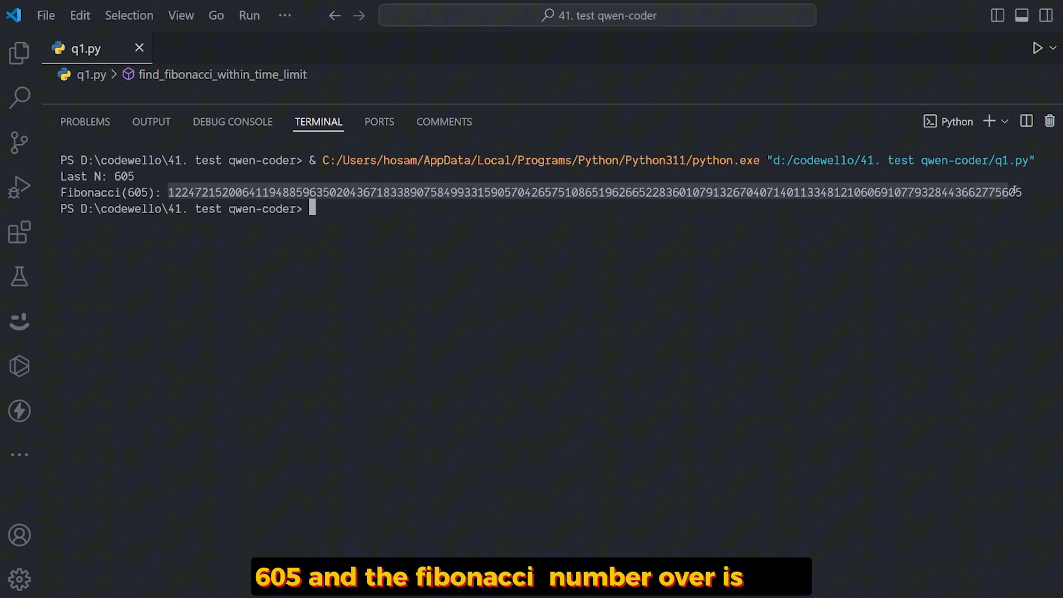
left_click(874, 235)
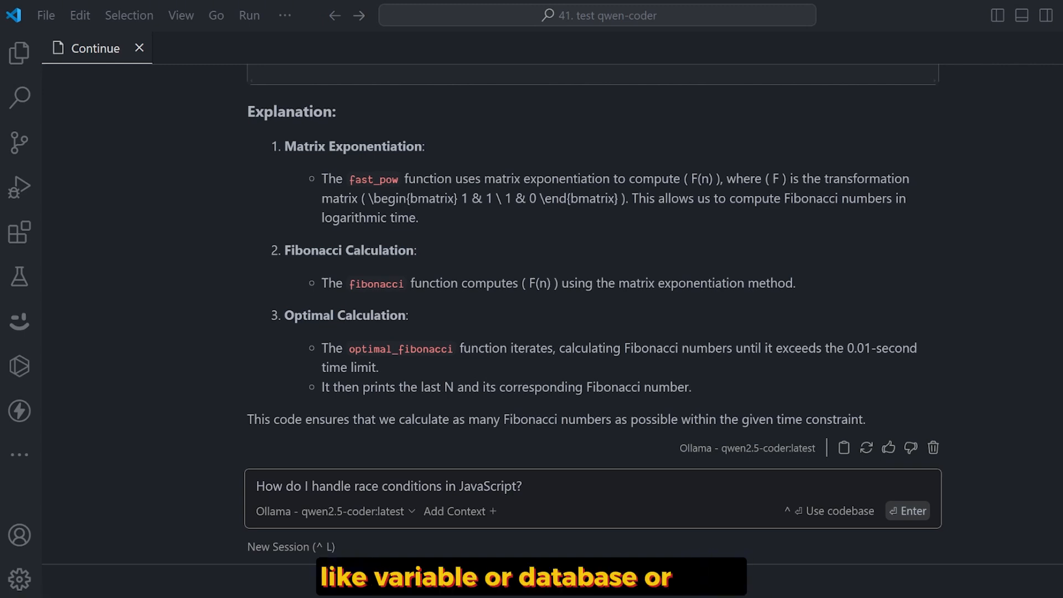
Send the race-conditions question to qwen2.5-coder in Continue.
left_click(909, 511)
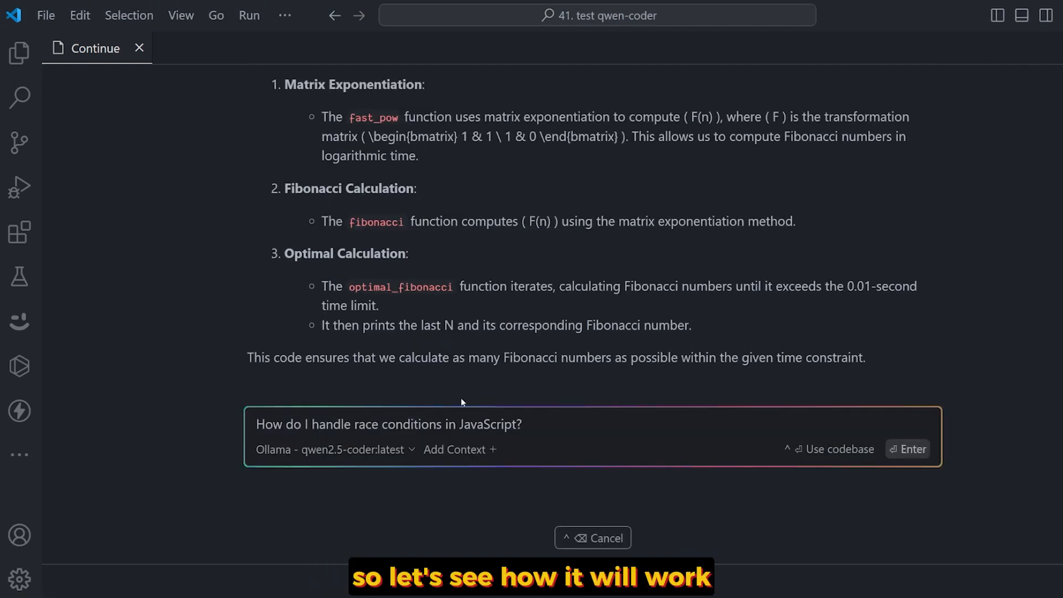
scroll(407, 291, "down", 3)
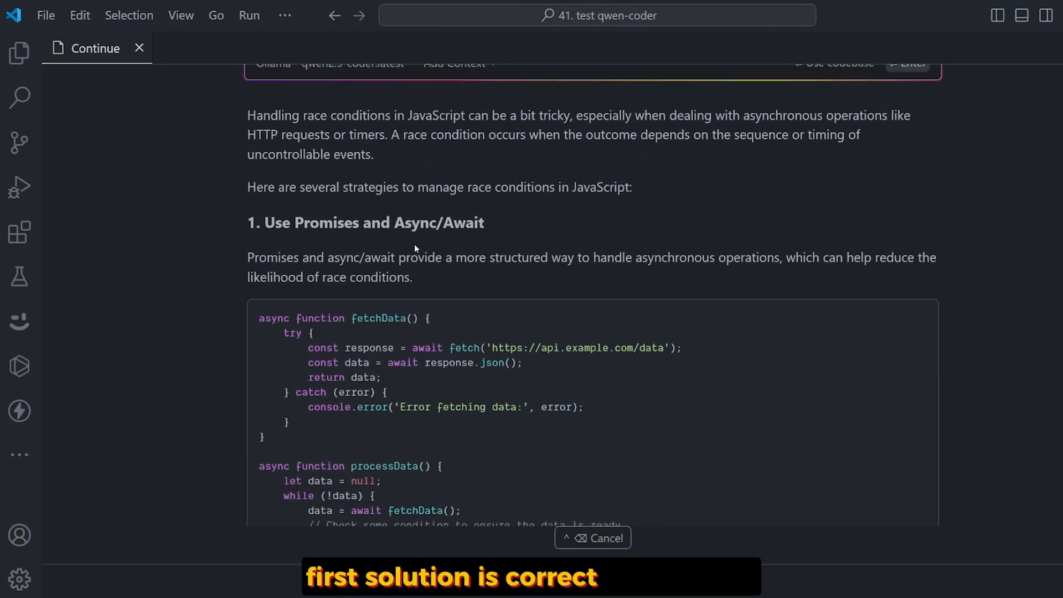
scroll(413, 246, "down", 5)
scroll(373, 282, "down", 1)
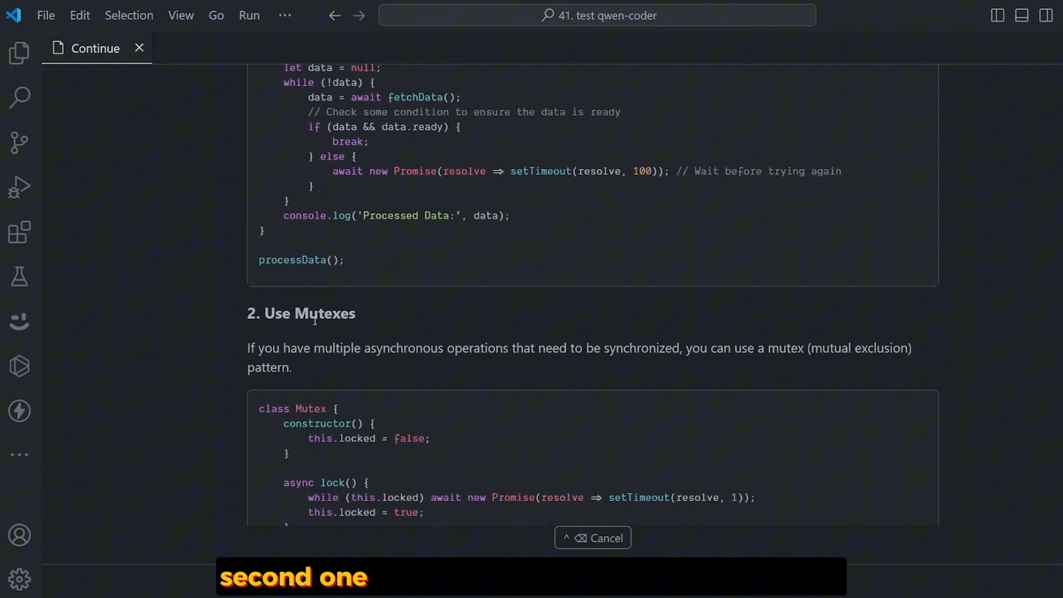
scroll(315, 323, "down", 5)
scroll(420, 362, "down", 5)
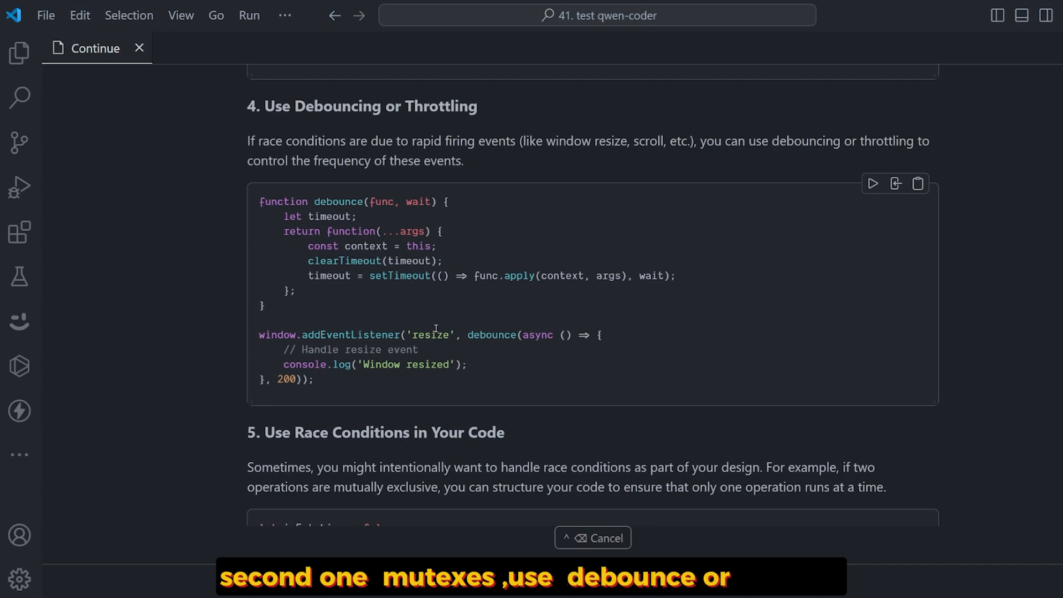
scroll(435, 329, "down", 3)
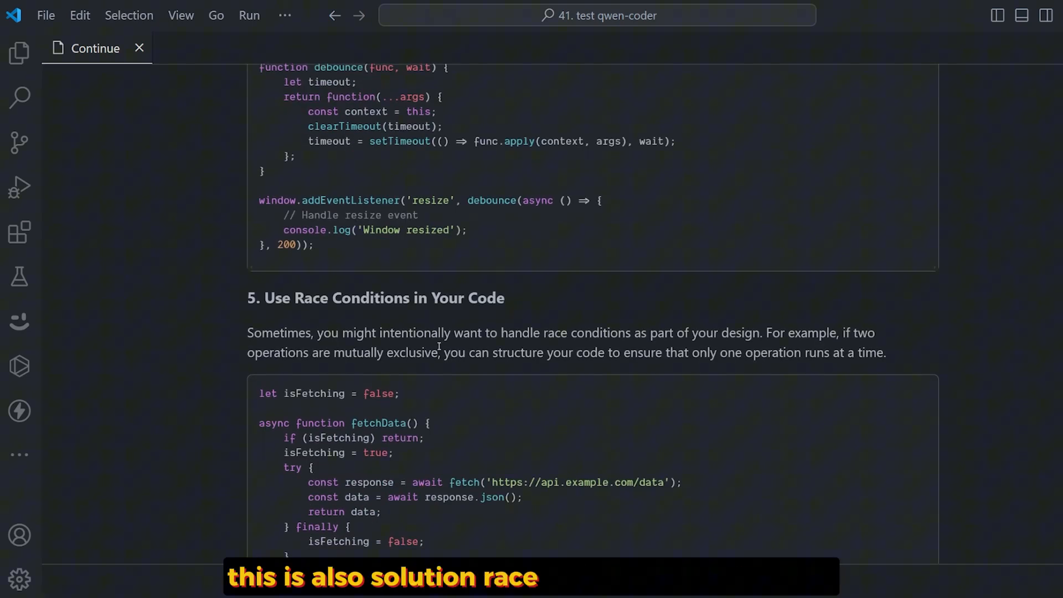
scroll(440, 348, "down", 3)
scroll(449, 350, "down", 3)
scroll(452, 352, "down", 4)
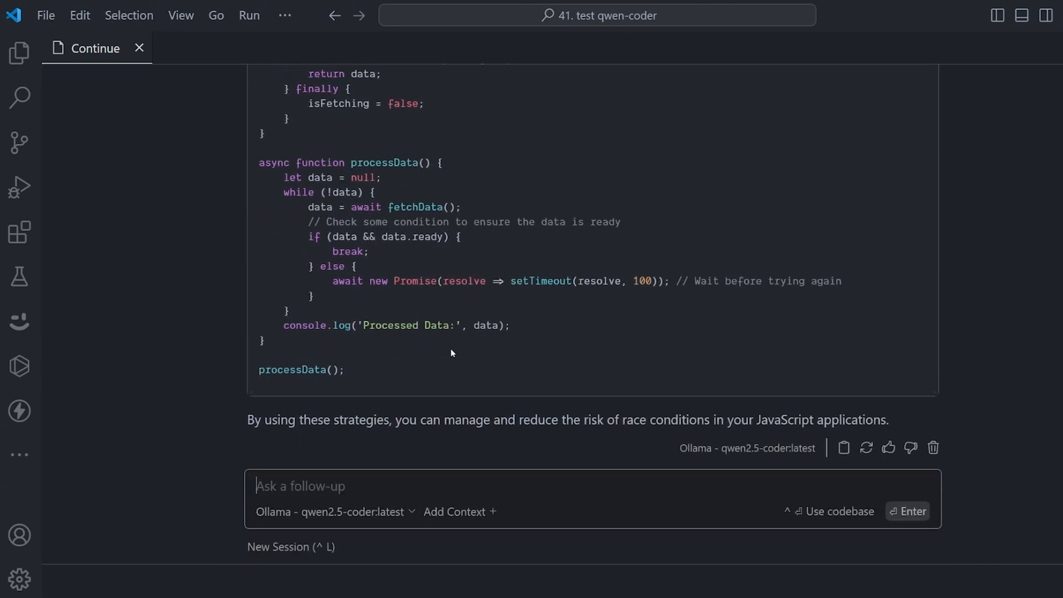
scroll(451, 352, "up", 4)
scroll(451, 352, "up", 3)
scroll(452, 352, "up", 3)
scroll(452, 353, "up", 4)
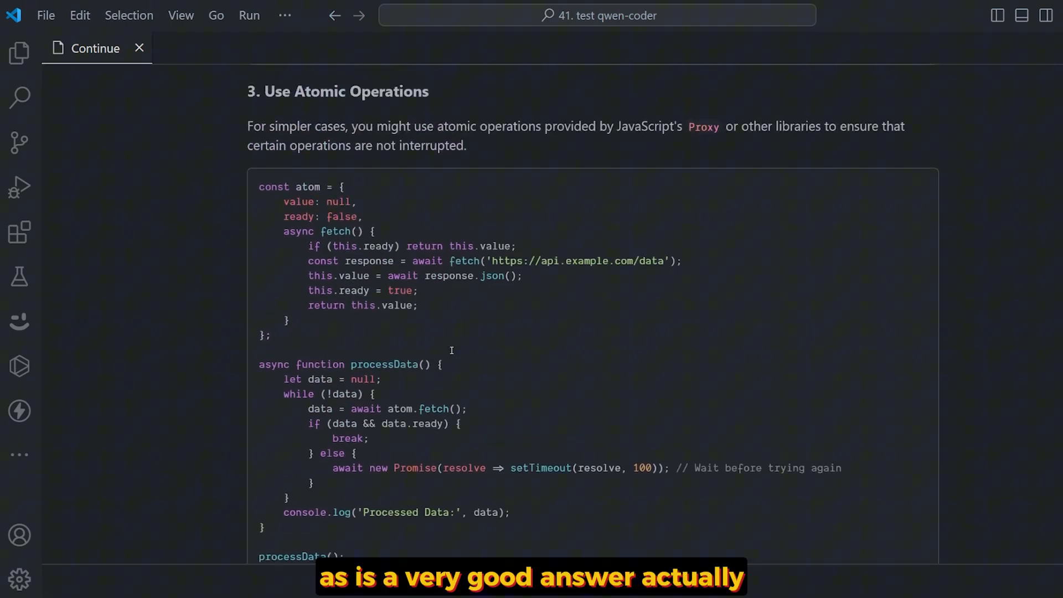
scroll(451, 351, "up", 3)
scroll(451, 350, "up", 3)
scroll(451, 349, "up", 4)
scroll(452, 350, "up", 3)
scroll(451, 350, "up", 4)
scroll(451, 350, "up", 5)
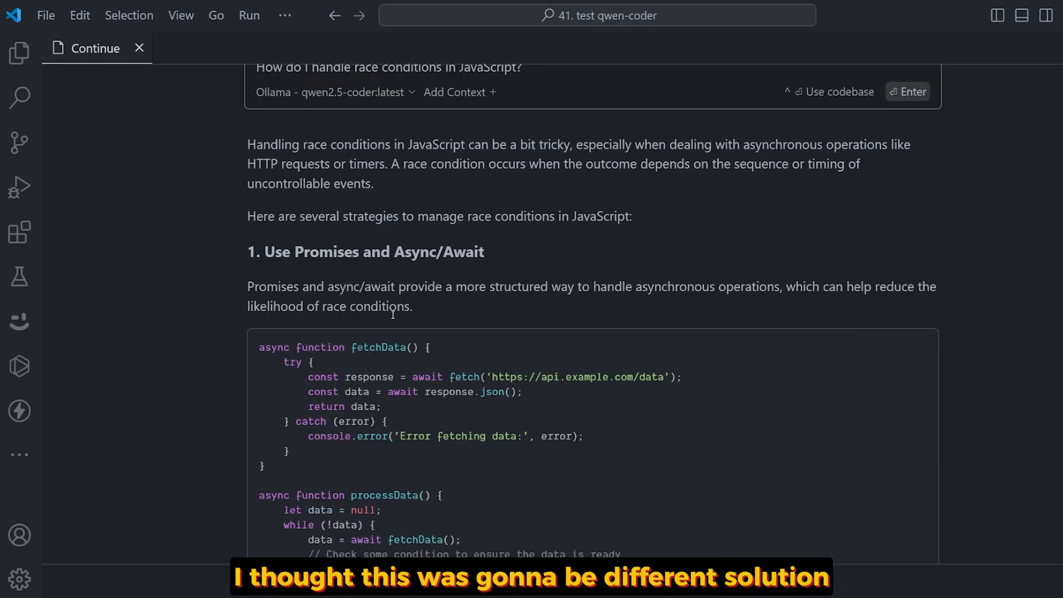
scroll(394, 315, "down", 3)
scroll(410, 323, "down", 3)
scroll(559, 343, "down", 3)
scroll(559, 342, "down", 3)
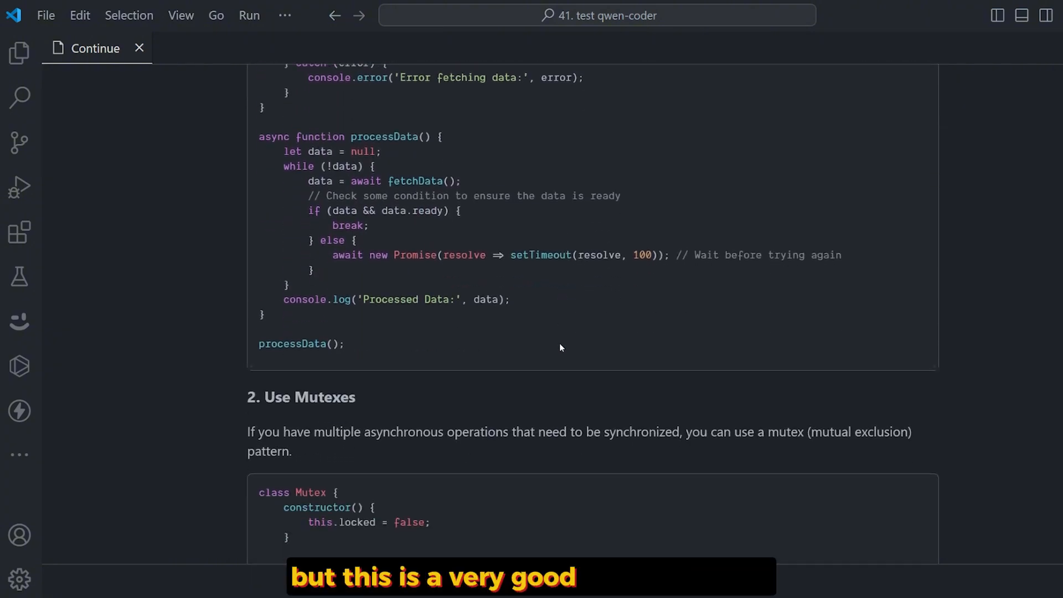
scroll(559, 343, "down", 5)
scroll(559, 342, "down", 4)
scroll(559, 340, "down", 5)
scroll(560, 337, "down", 2)
scroll(560, 337, "down", 5)
scroll(557, 338, "down", 5)
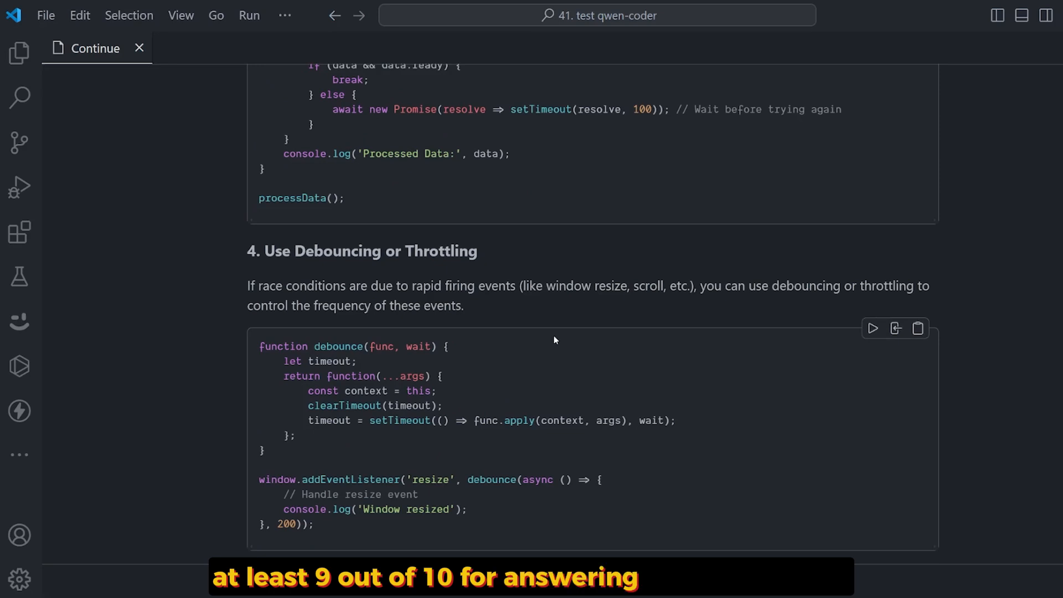
scroll(556, 338, "down", 4)
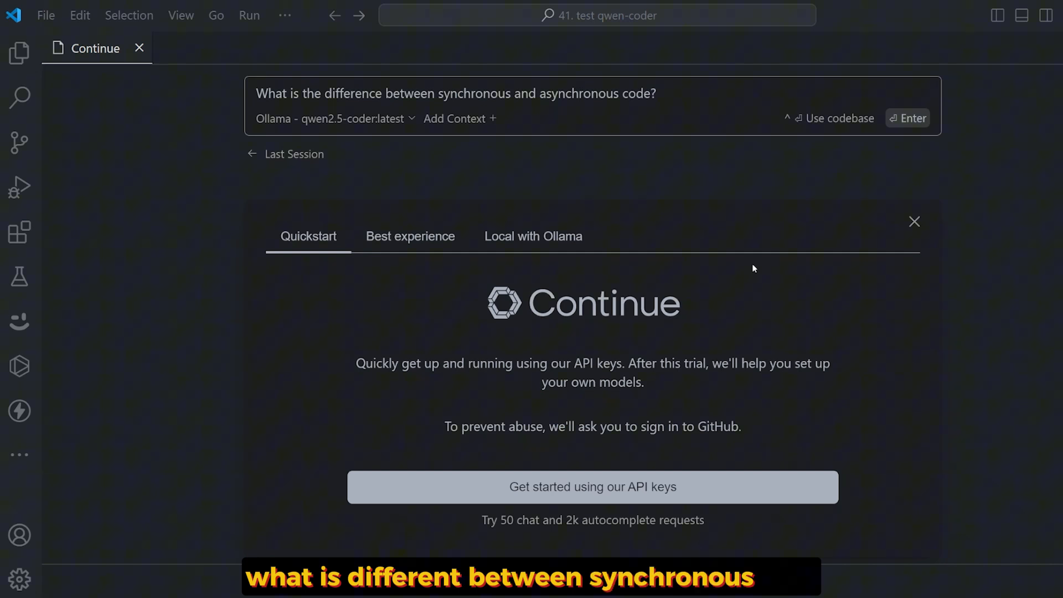
Submit the synchronous versus asynchronous question and highlight the add function example in the answer.
key("Return")
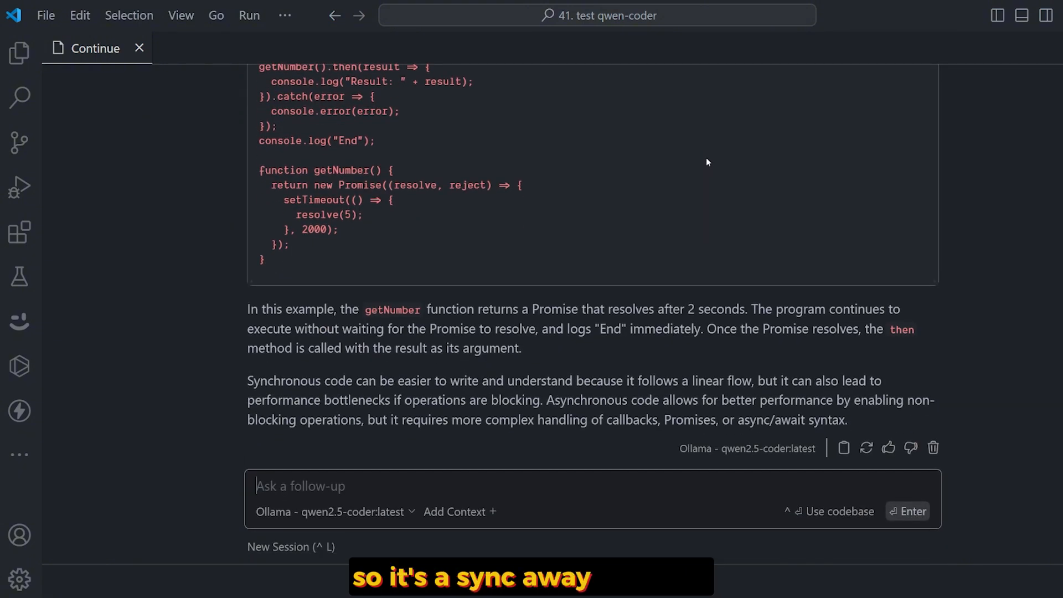
scroll(706, 157, "up", 3)
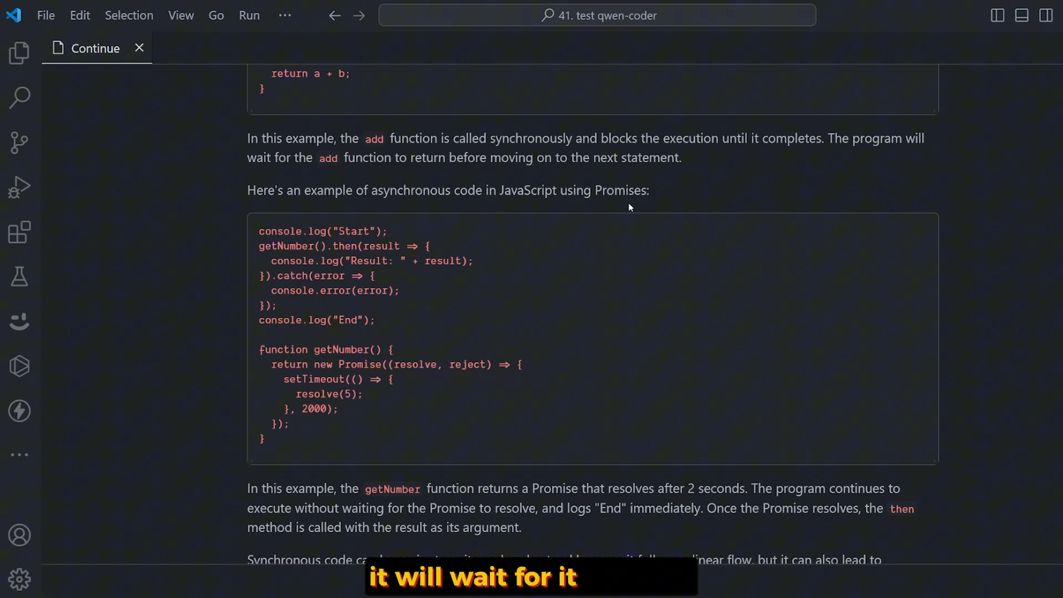
scroll(629, 203, "up", 5)
scroll(630, 203, "up", 3)
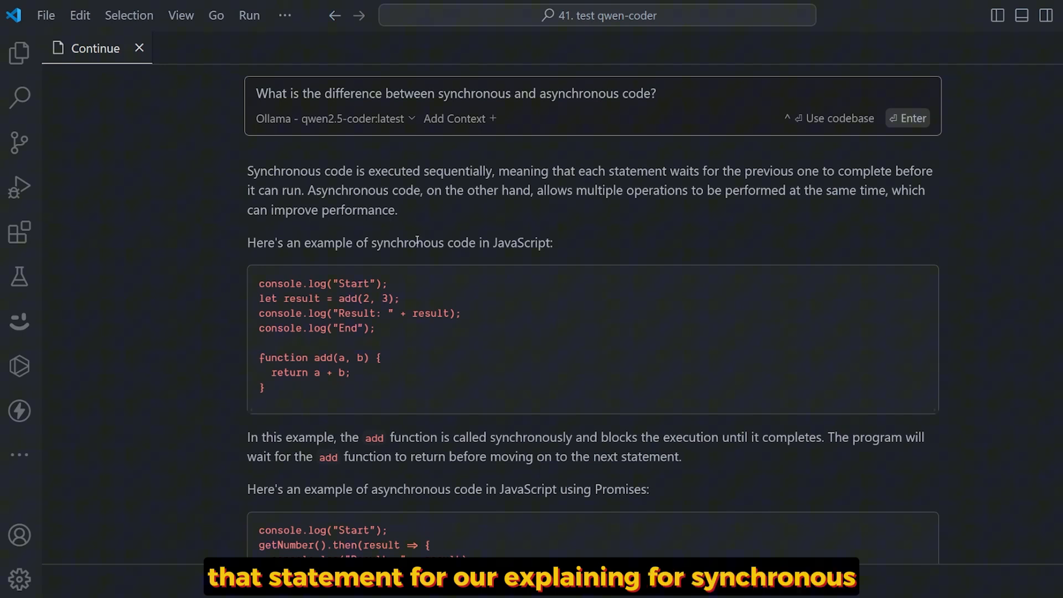
mouse_move(631, 277)
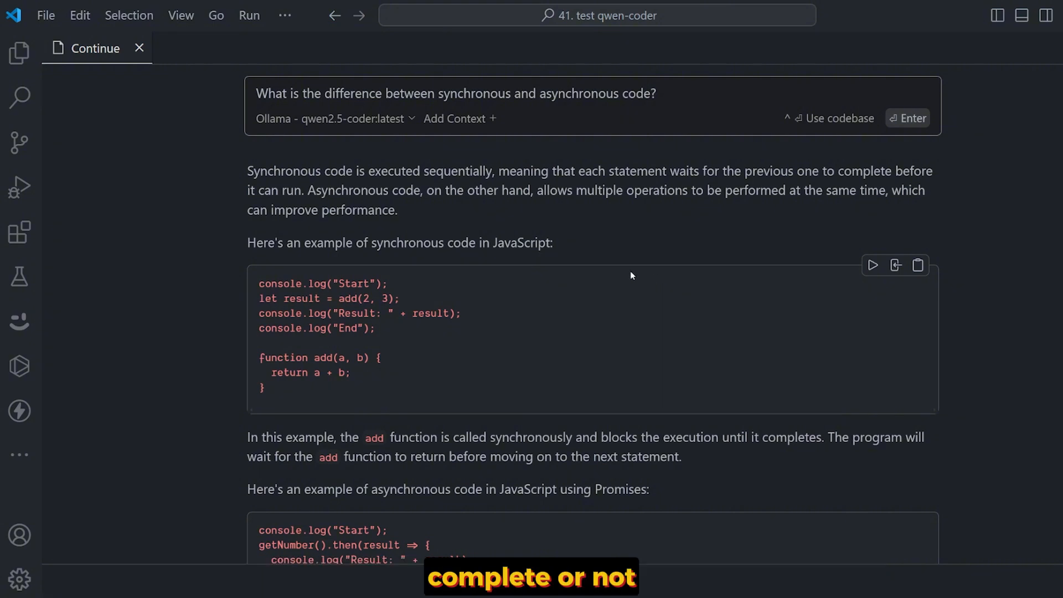
left_click_drag(271, 392, 254, 353)
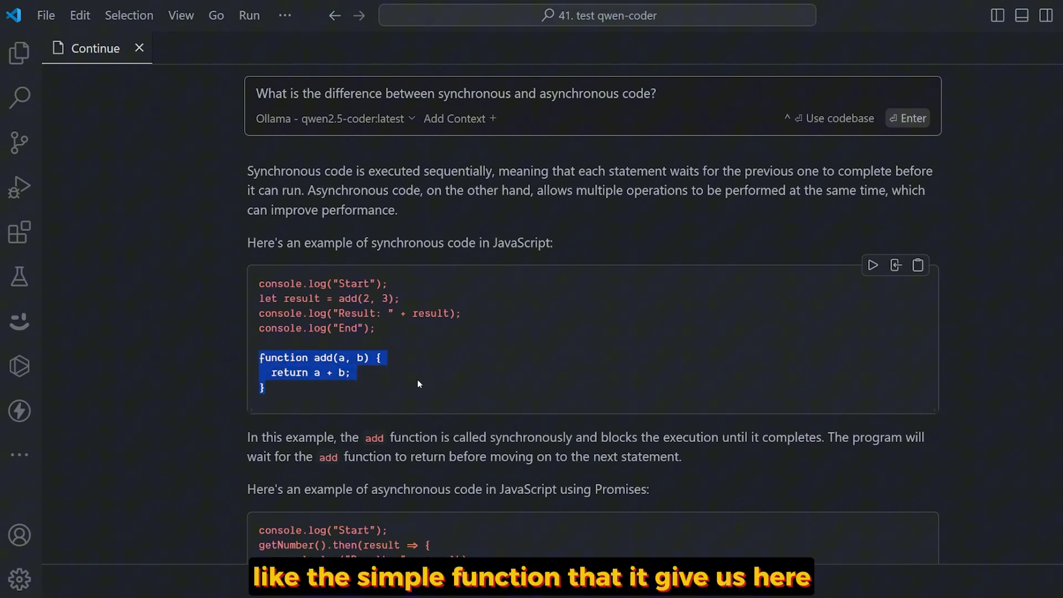
left_click(354, 379)
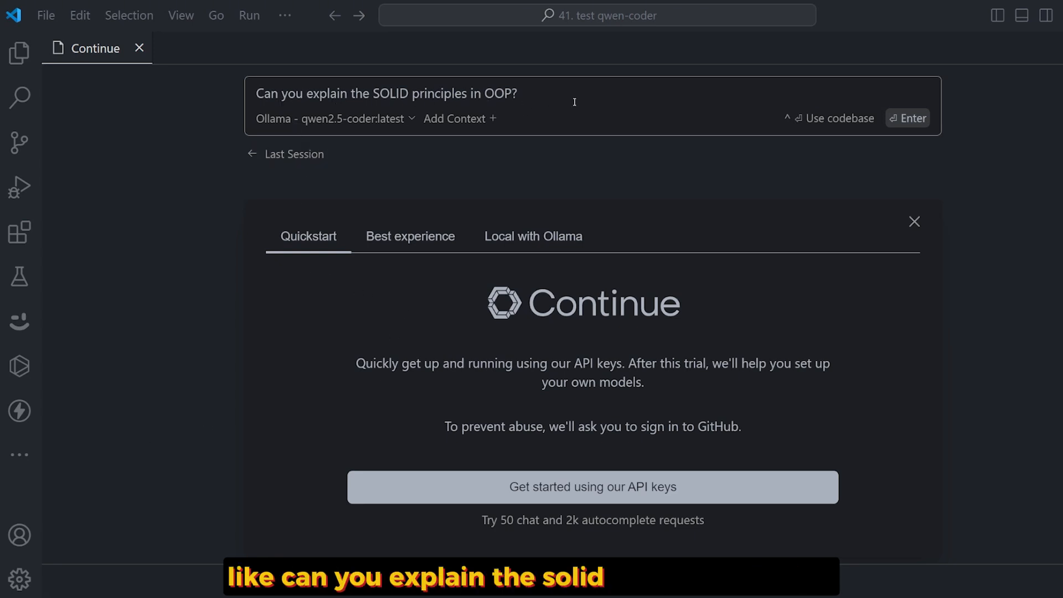
Submit the SOLID principles question and review the list of five principles in the answer.
key("Return")
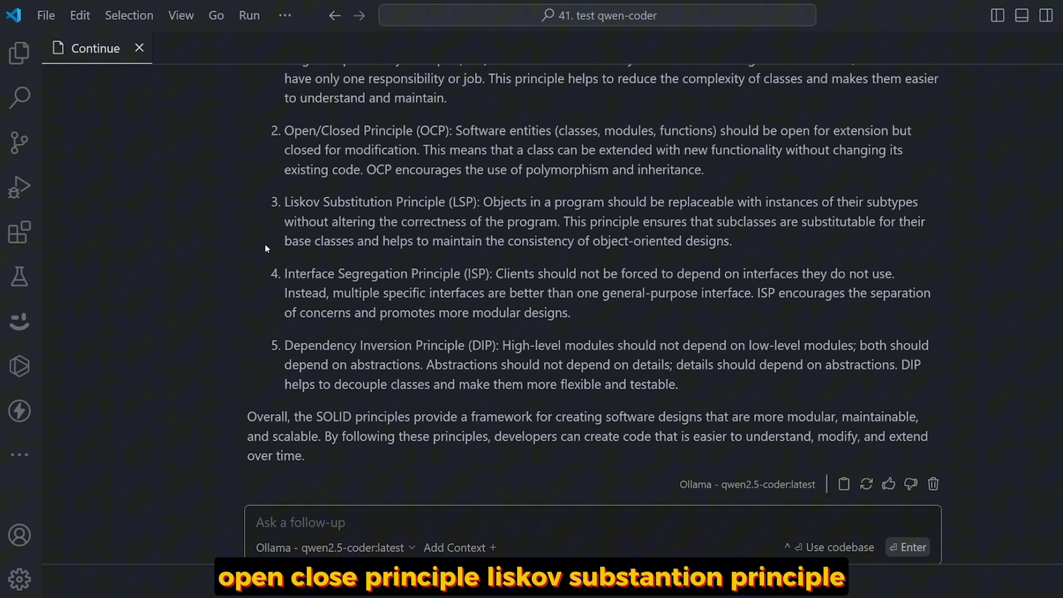
scroll(246, 243, "down", 1)
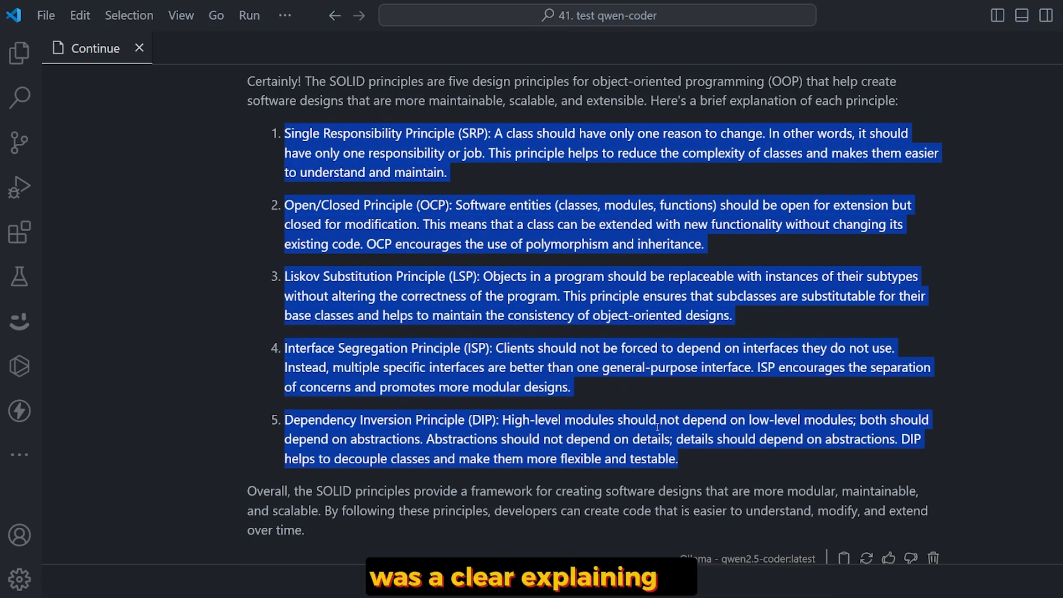
left_click(686, 414)
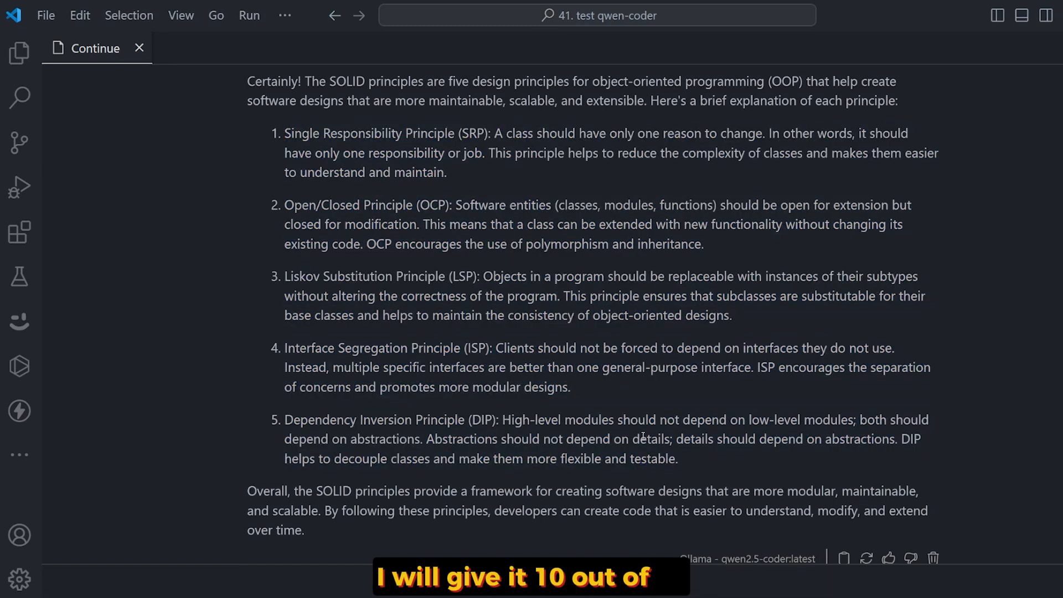
scroll(625, 431, "down", 3)
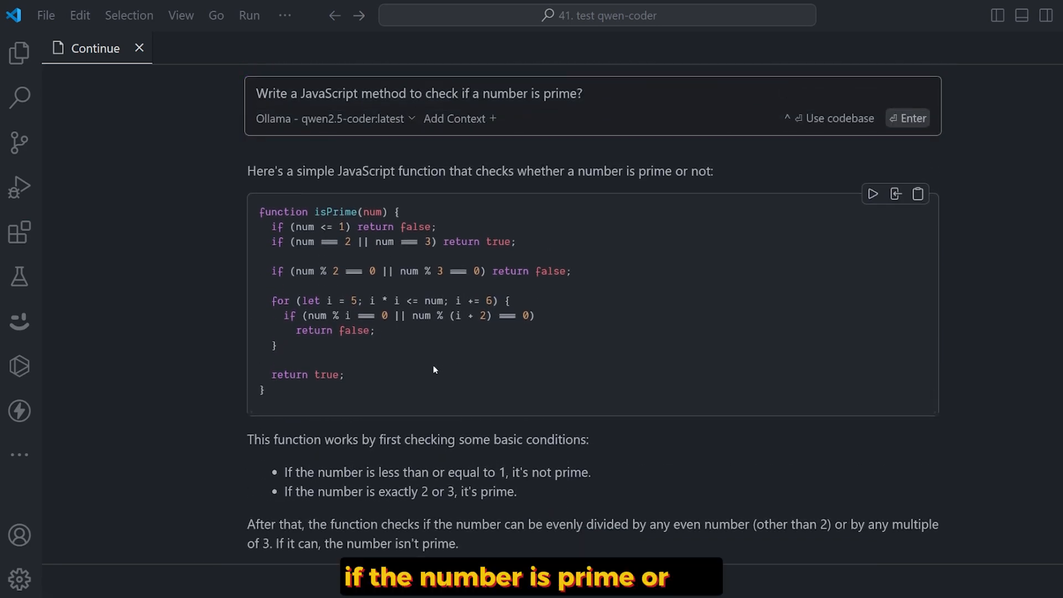
scroll(433, 365, "down", 1)
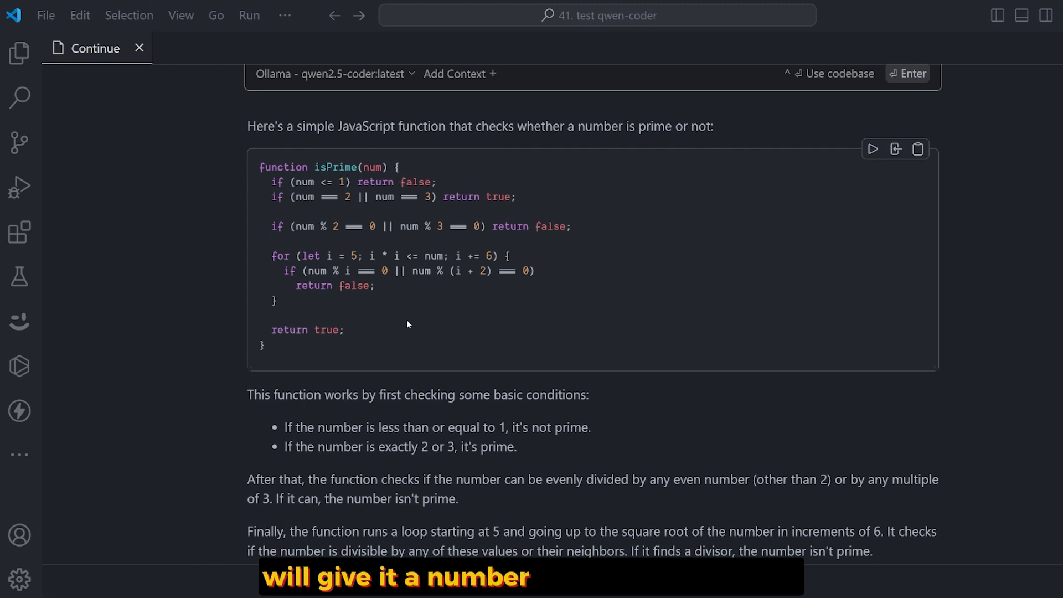
scroll(398, 322, "down", 3)
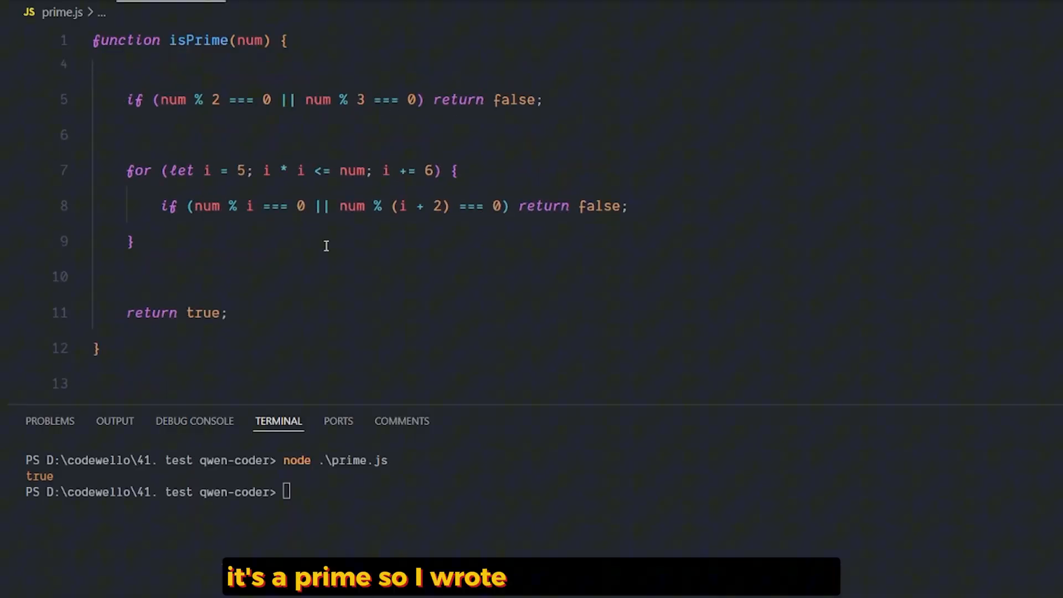
scroll(326, 245, "up", 2)
scroll(326, 245, "down", 4)
Replace the isPrime test number 29 with 84 in prime.js.
left_click(282, 311)
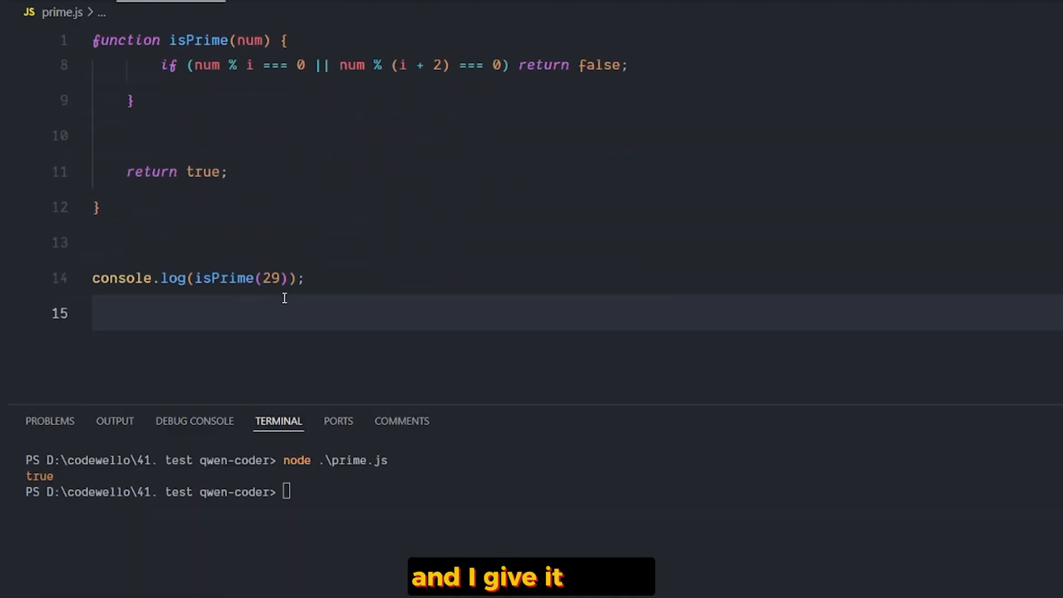
double_click(272, 279)
left_click(366, 336)
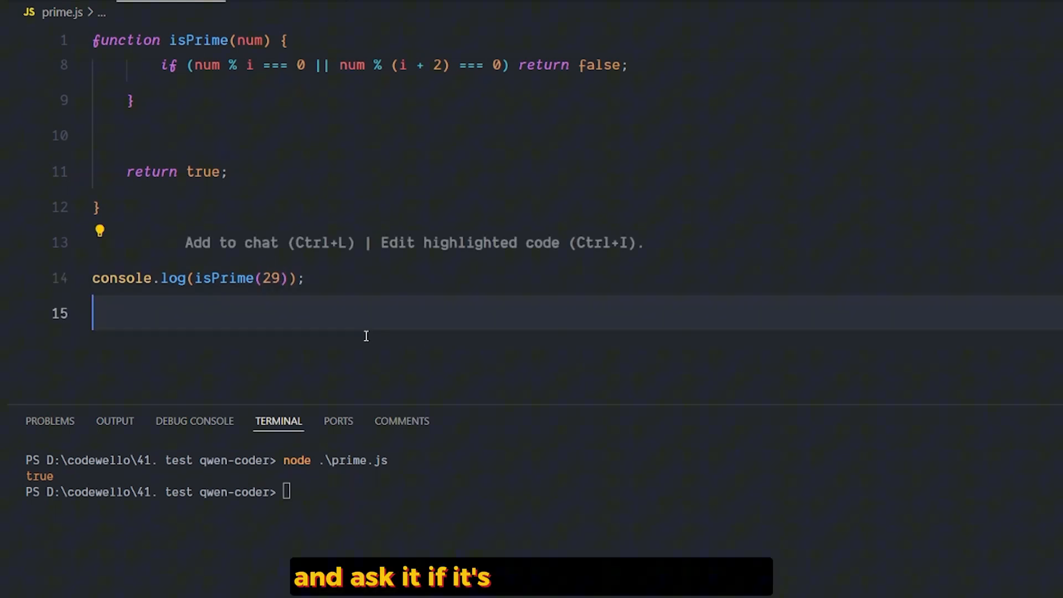
left_click(407, 499)
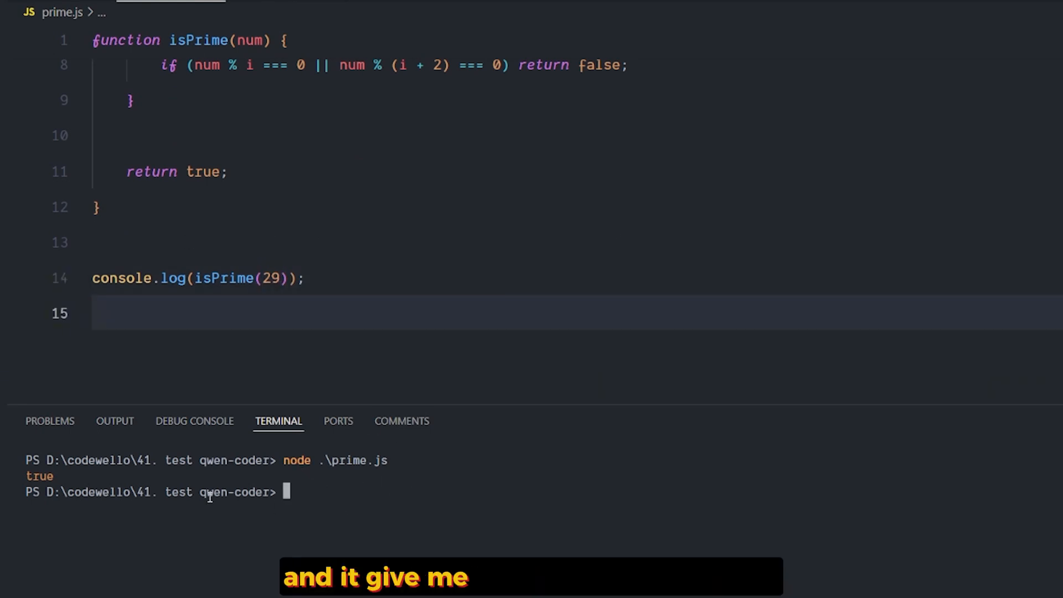
double_click(272, 278)
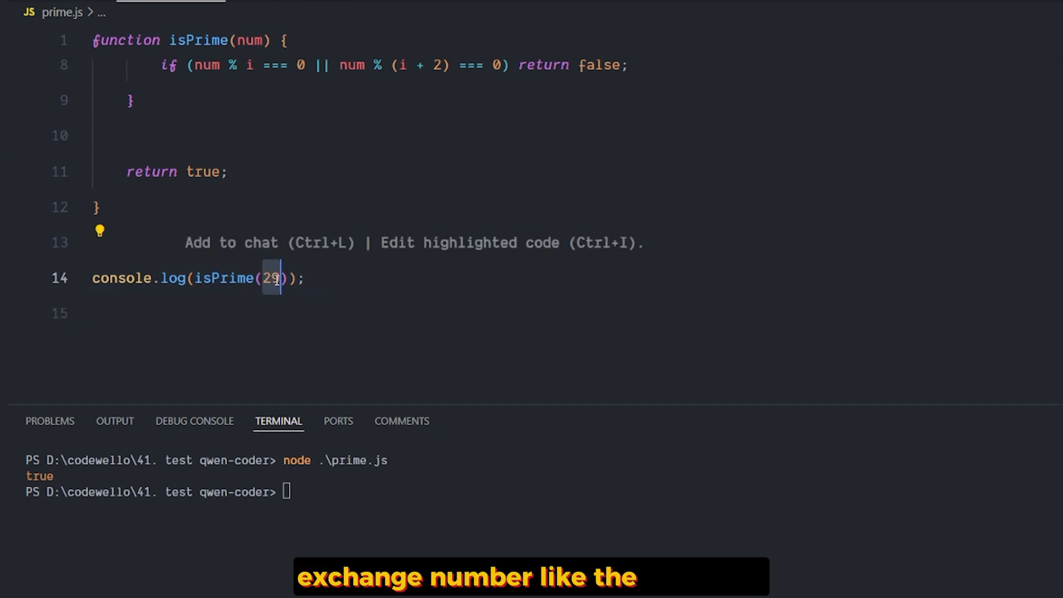
type("84")
key("Down")
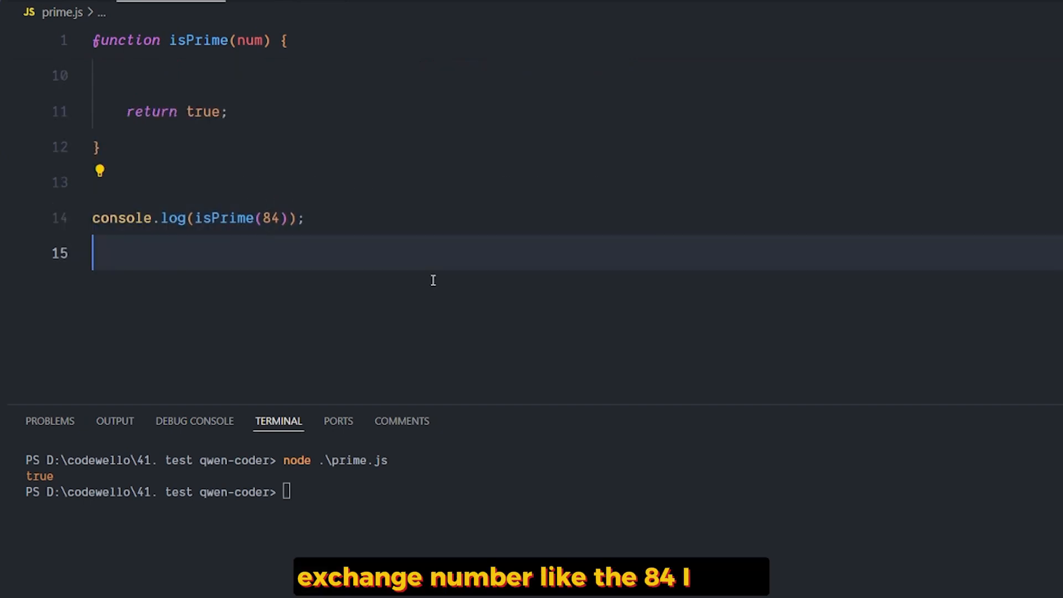
Rerun node .\prime.js in the terminal, which now prints false.
left_click(401, 474)
type("node .\\prime.js")
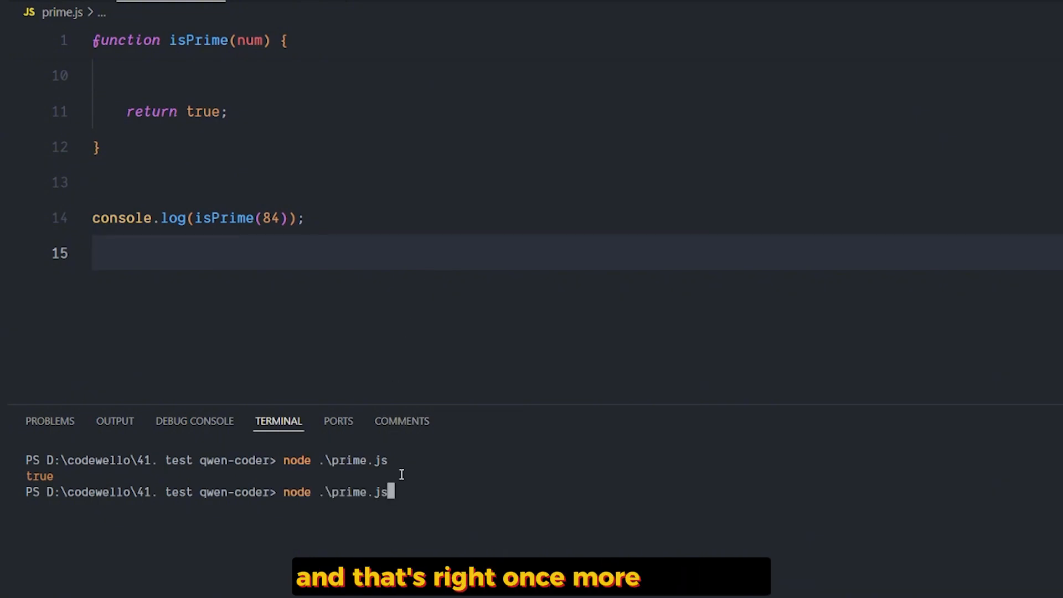
key("Return")
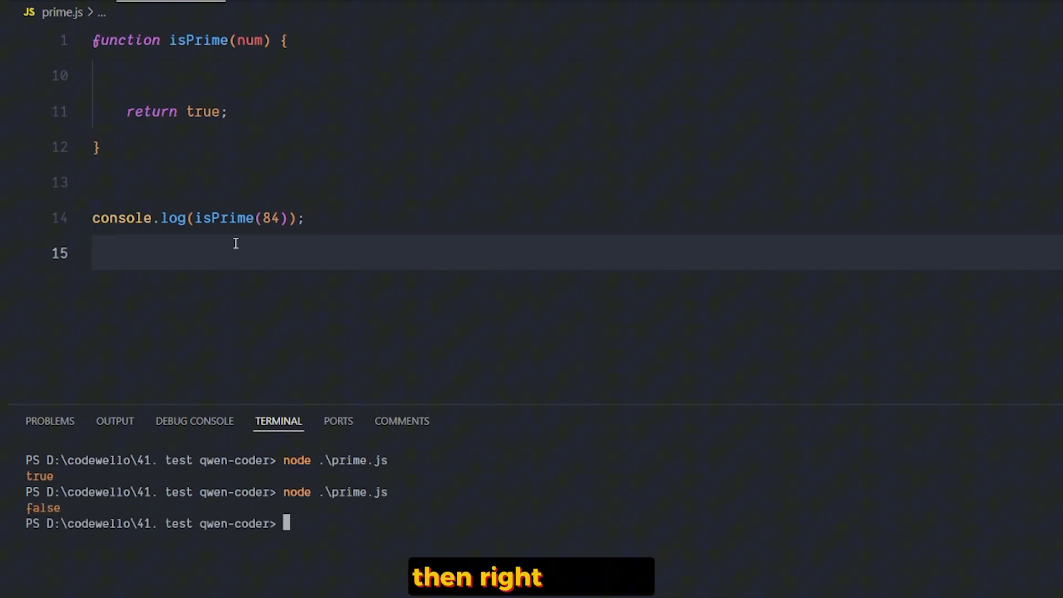
left_click(372, 297)
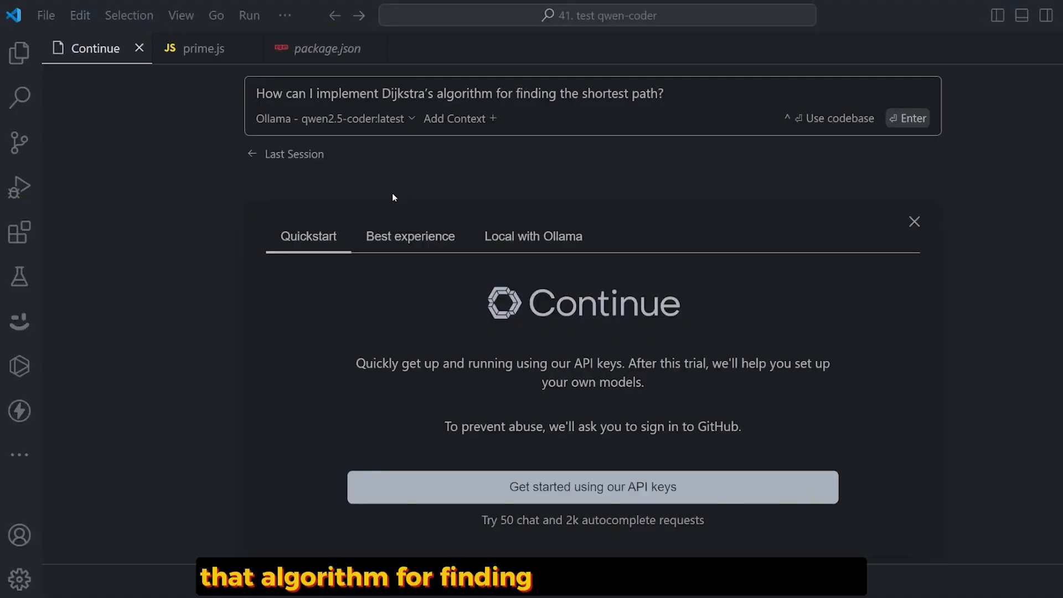
Send the Dijkstra's shortest-path question to qwen2.5-coder.
left_click(910, 118)
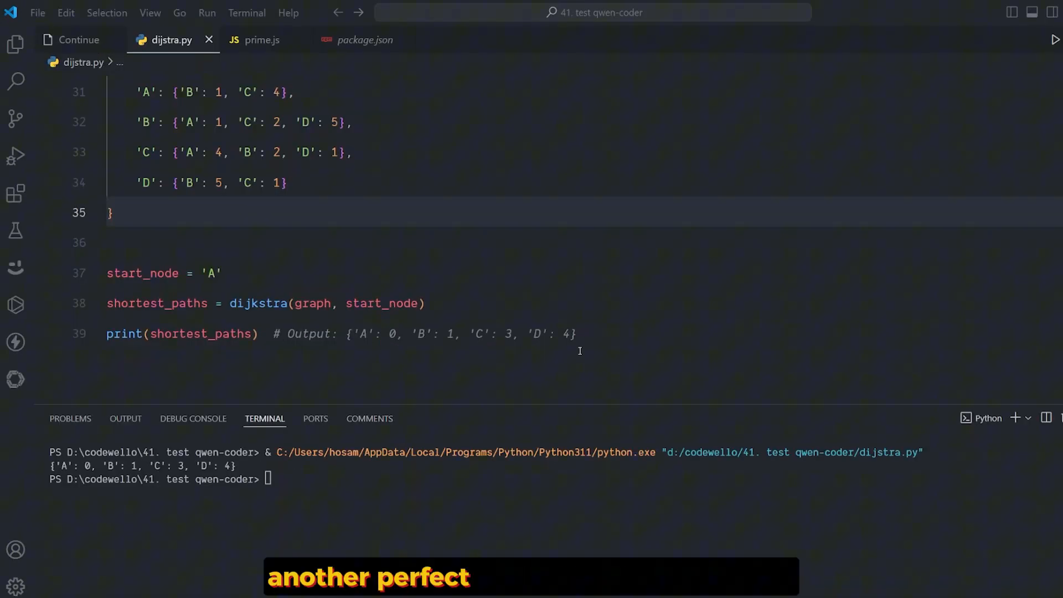
Compare the # Output comment on line 39 with the distances printed in the terminal.
left_click(347, 334)
left_click_drag(347, 334, 577, 334)
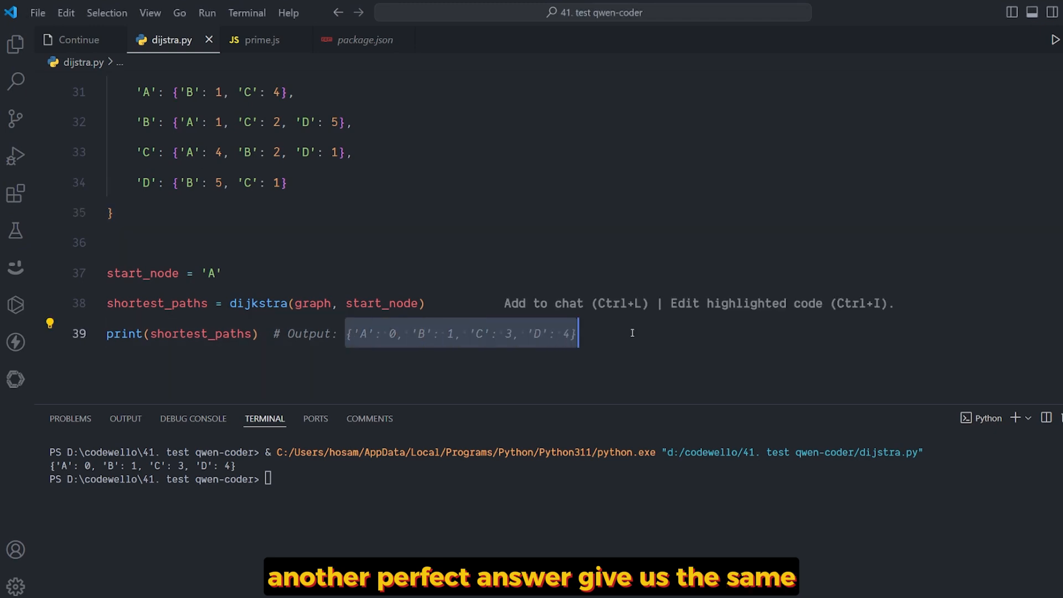
left_click(432, 378)
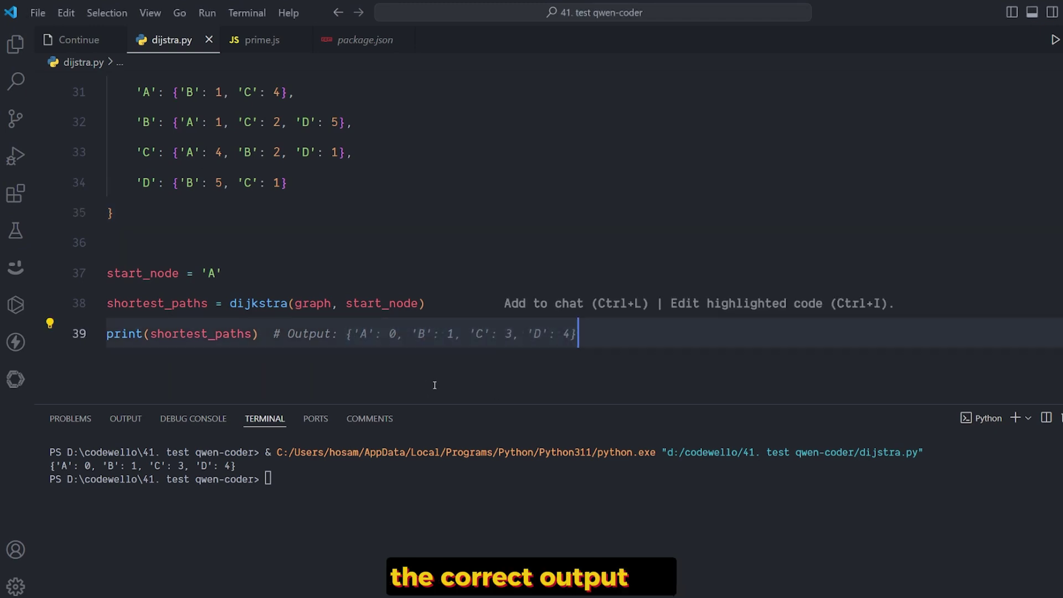
double_click(363, 334)
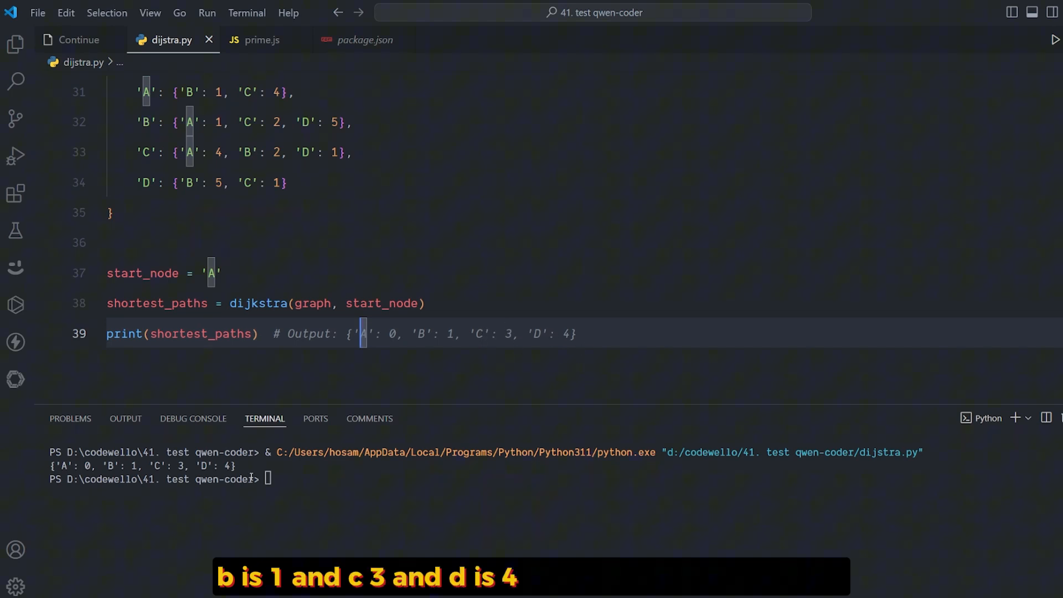
left_click_drag(234, 466, 146, 465)
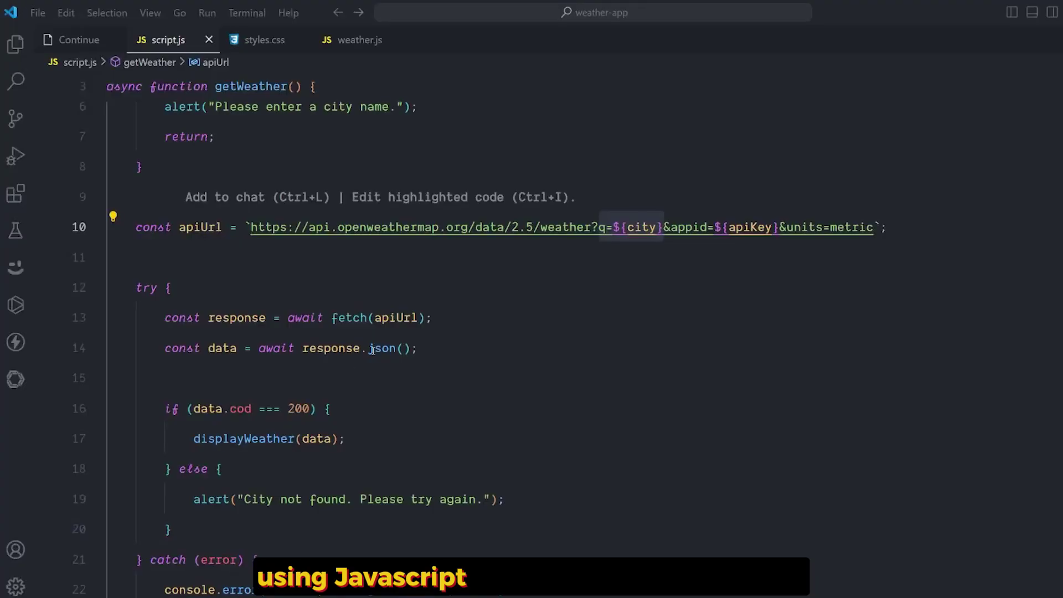
scroll(369, 348, "up", 2)
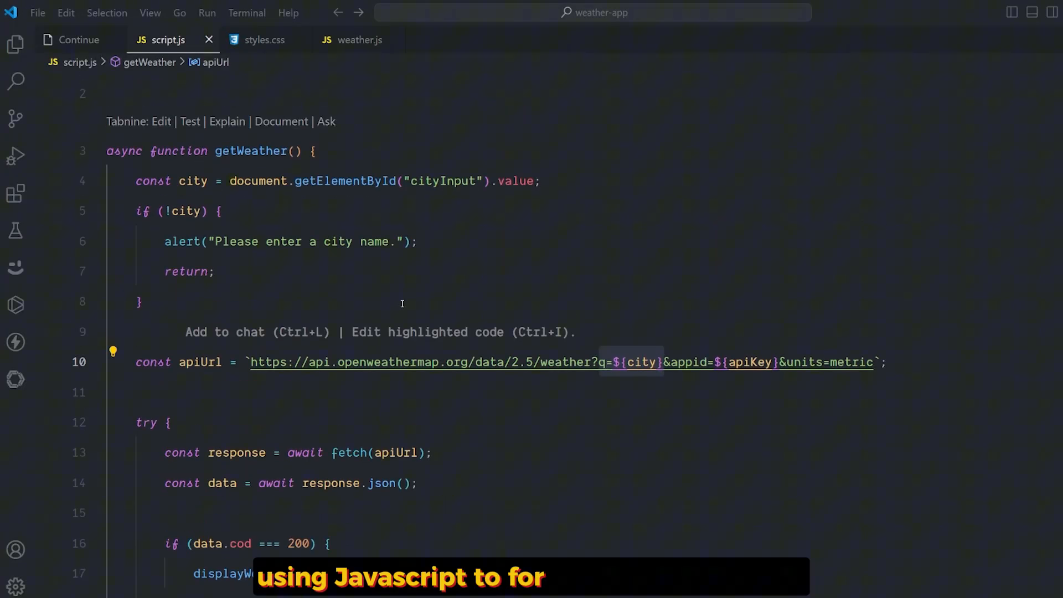
scroll(332, 290, "up", 2)
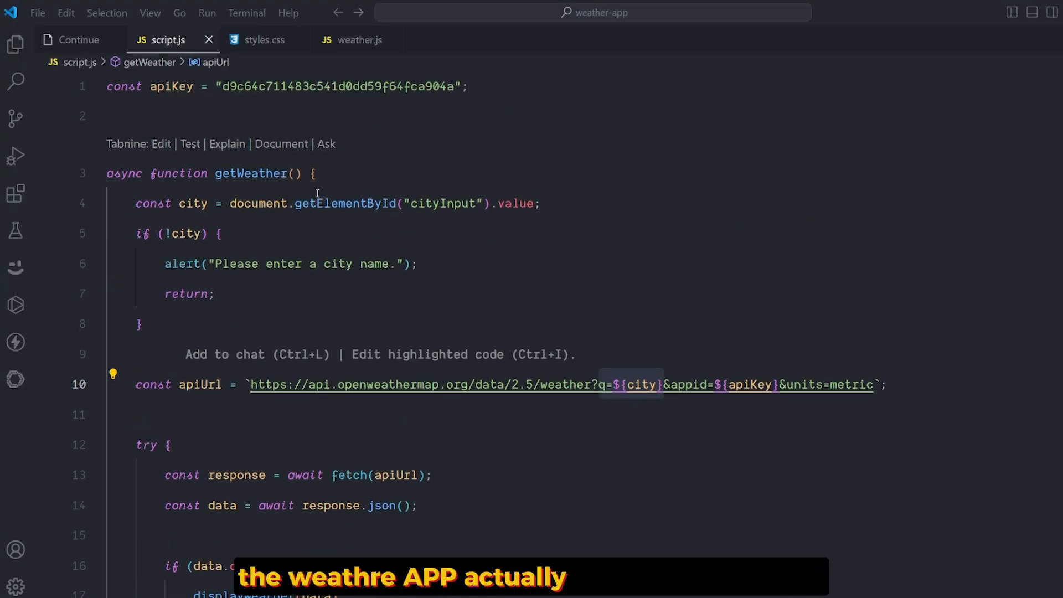
scroll(333, 208, "down", 2)
scroll(709, 372, "down", 3)
scroll(499, 333, "down", 3)
scroll(482, 316, "down", 3)
scroll(476, 297, "up", 3)
scroll(482, 299, "up", 2)
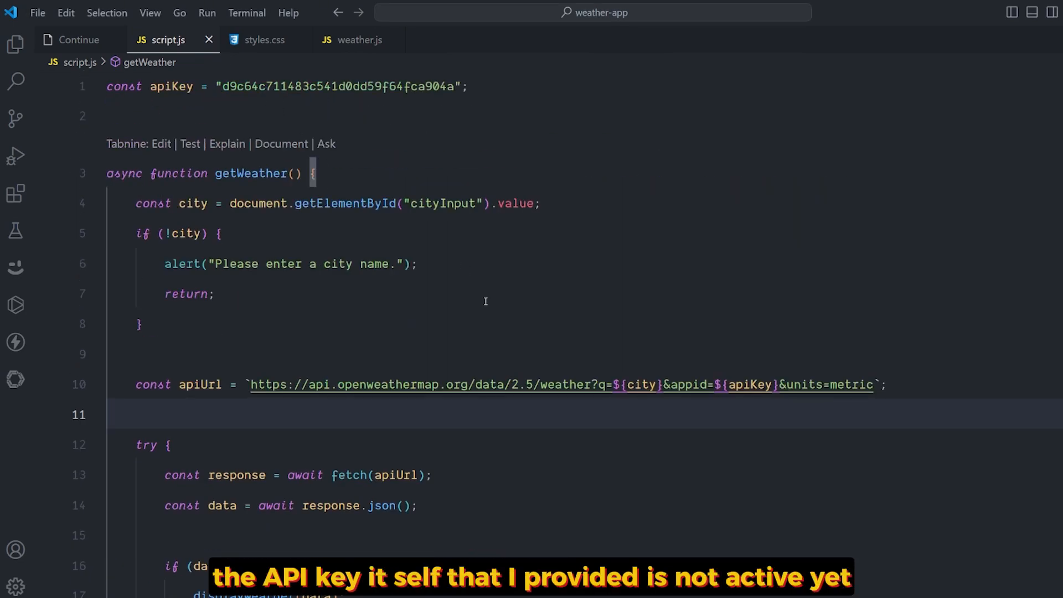
scroll(392, 290, "down", 1)
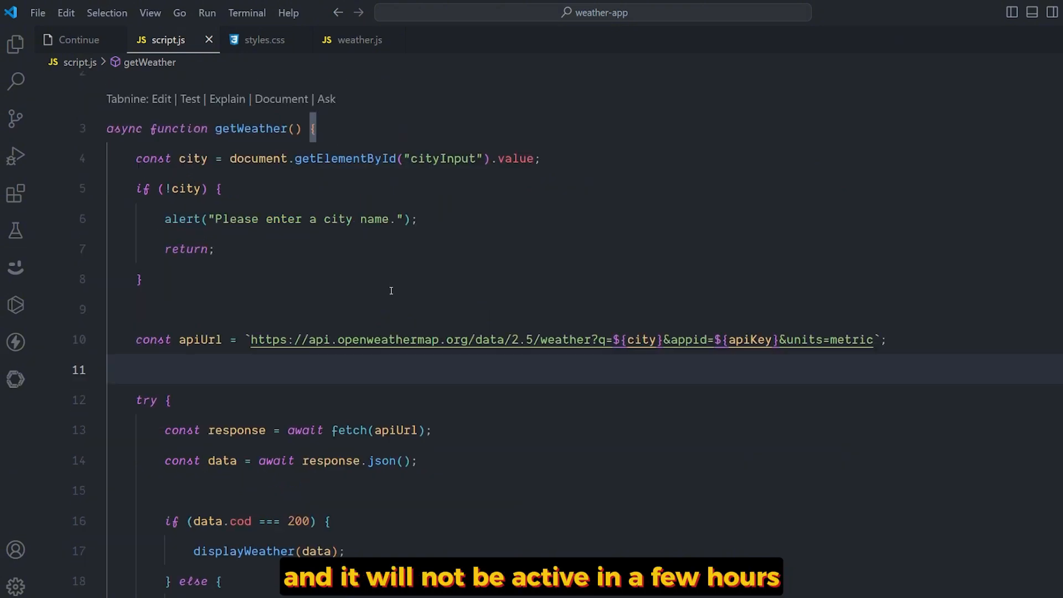
scroll(391, 290, "down", 3)
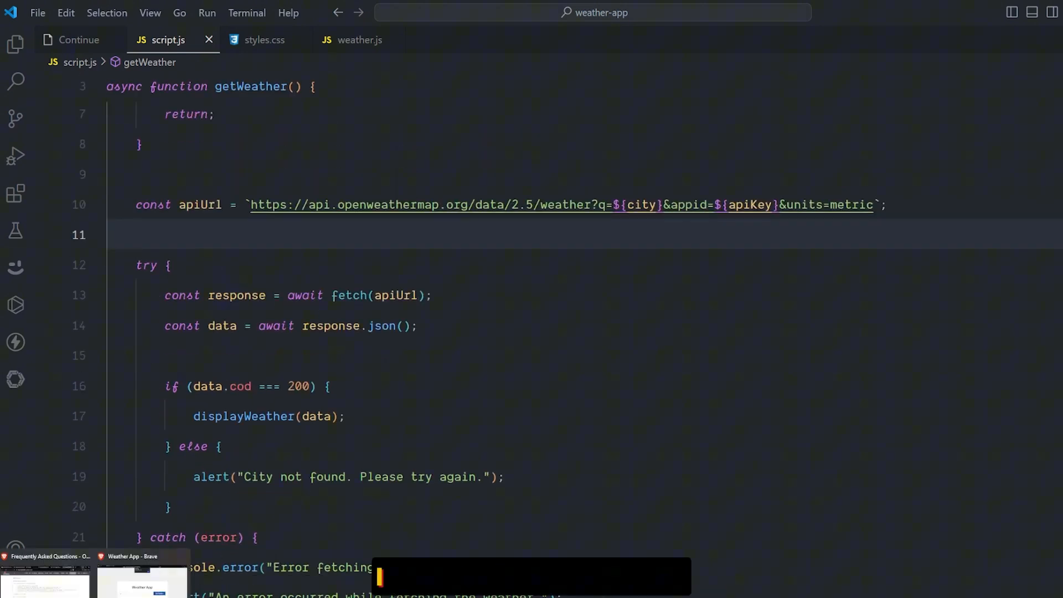
Dismiss the leftover alert, enter 'giza' as the city and request its weather.
left_click(141, 582)
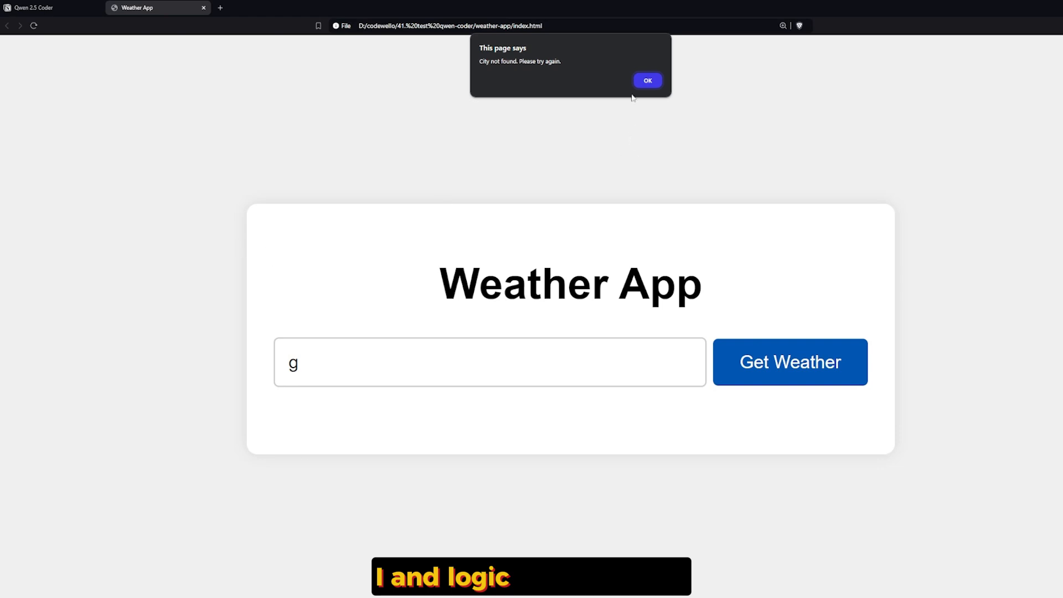
left_click(648, 81)
left_click(409, 373)
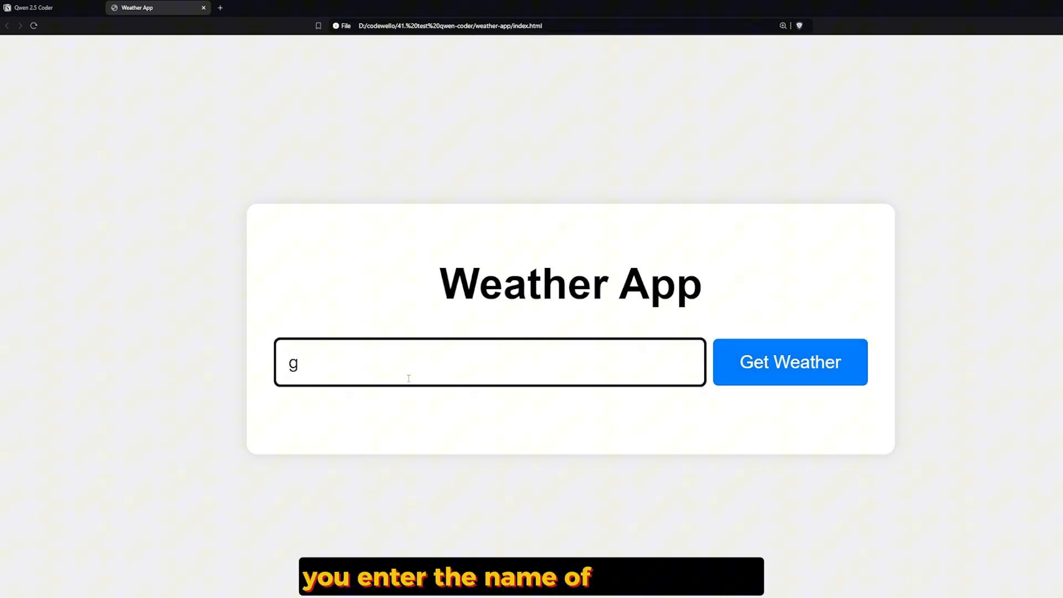
left_click(840, 365)
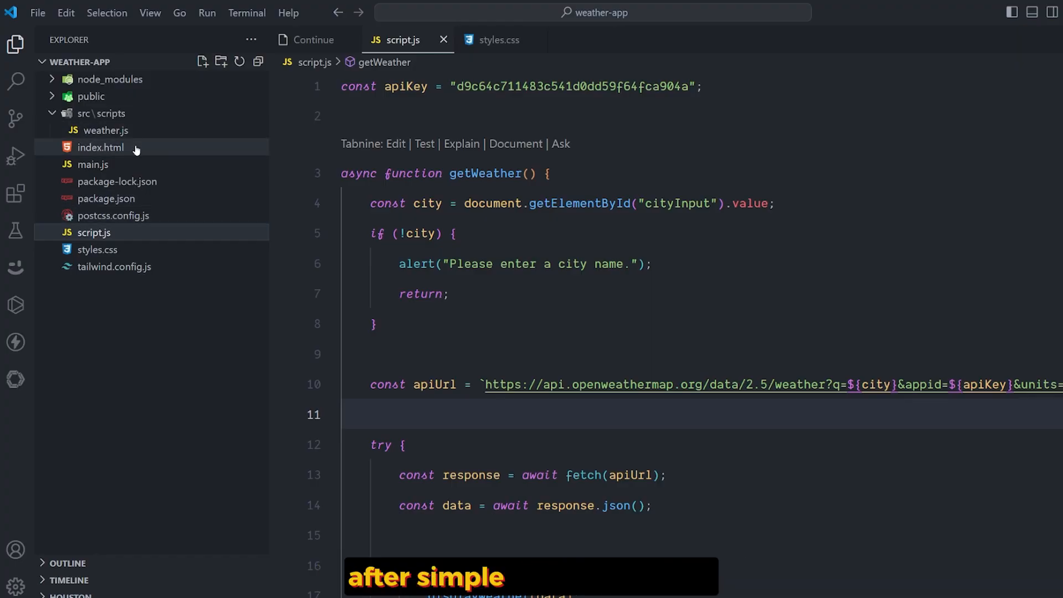
scroll(532, 226, "up", 5)
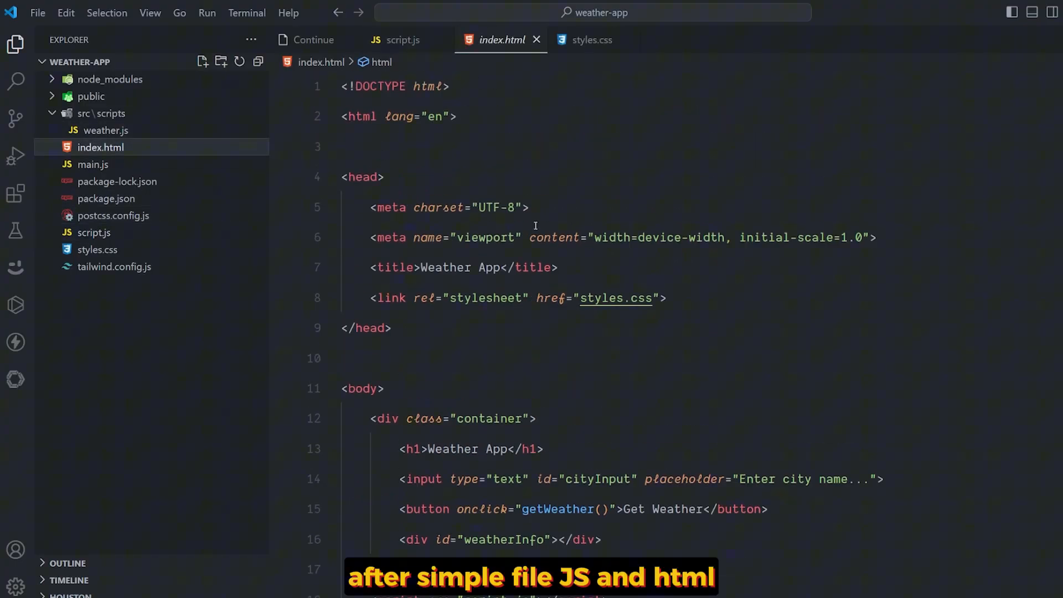
scroll(686, 300, "down", 5)
scroll(685, 300, "down", 2)
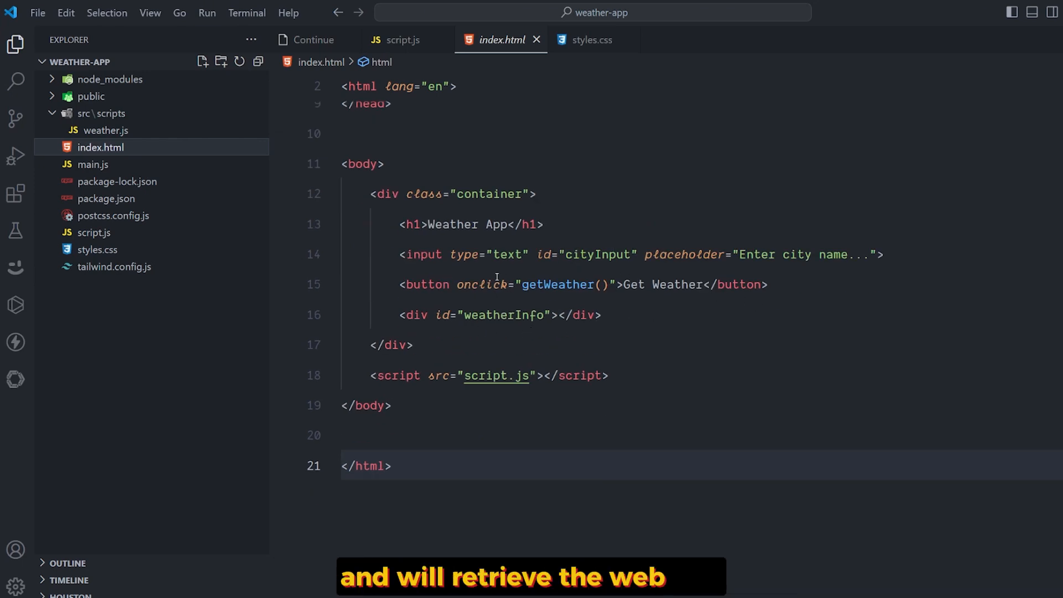
left_click(399, 39)
scroll(505, 203, "up", 2)
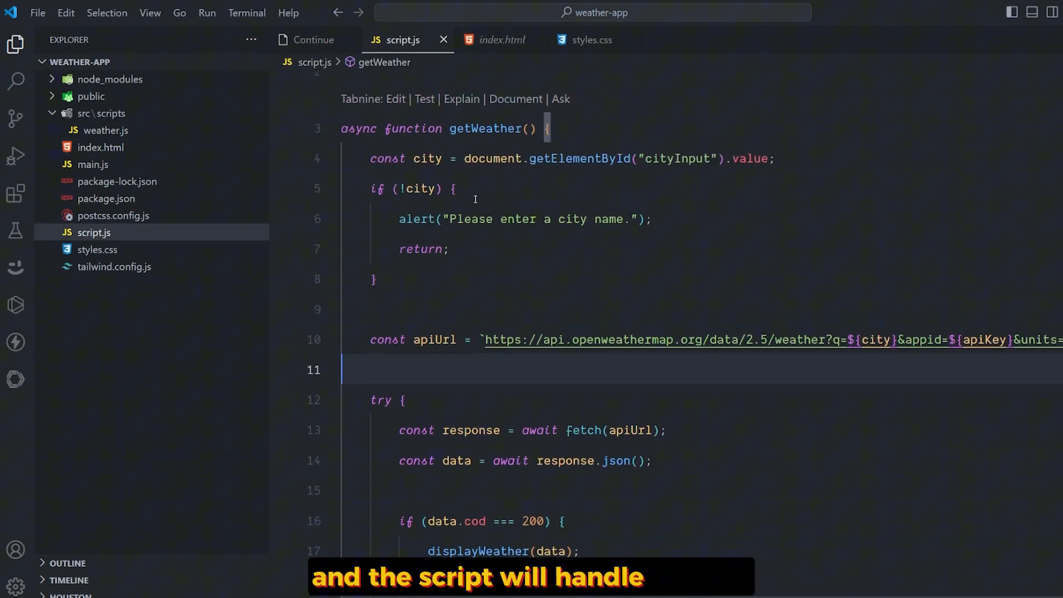
scroll(506, 203, "up", 1)
scroll(469, 189, "down", 2)
scroll(469, 189, "down", 2)
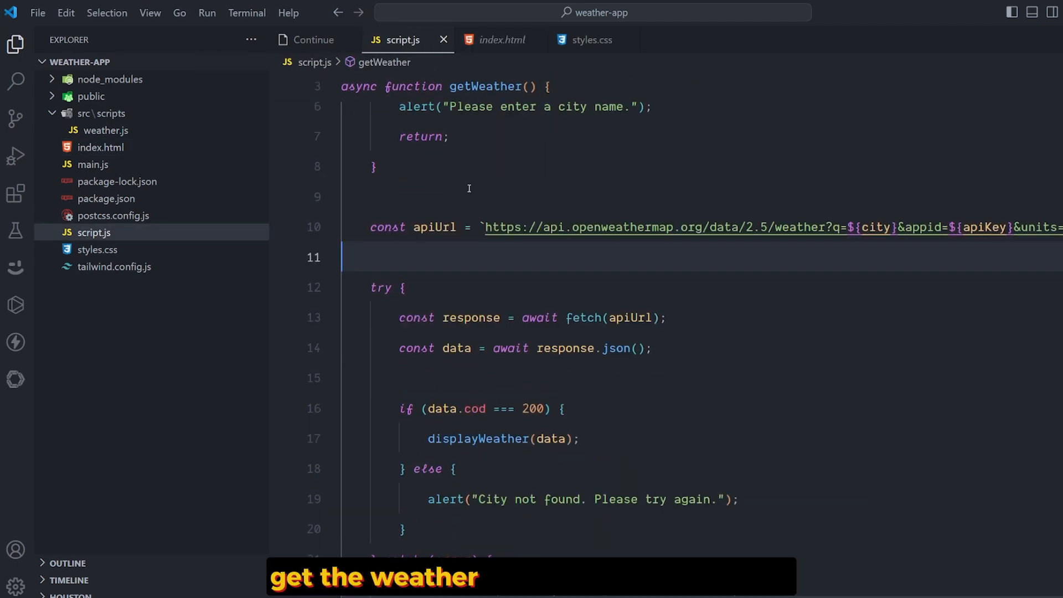
scroll(468, 189, "down", 2)
scroll(470, 189, "down", 2)
scroll(448, 177, "down", 2)
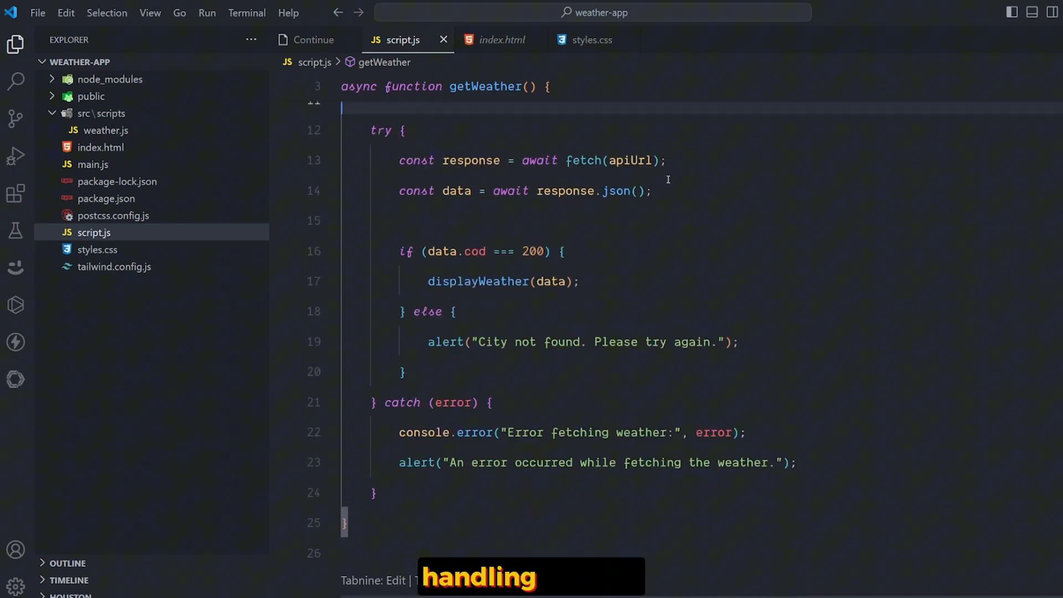
scroll(450, 176, "down", 2)
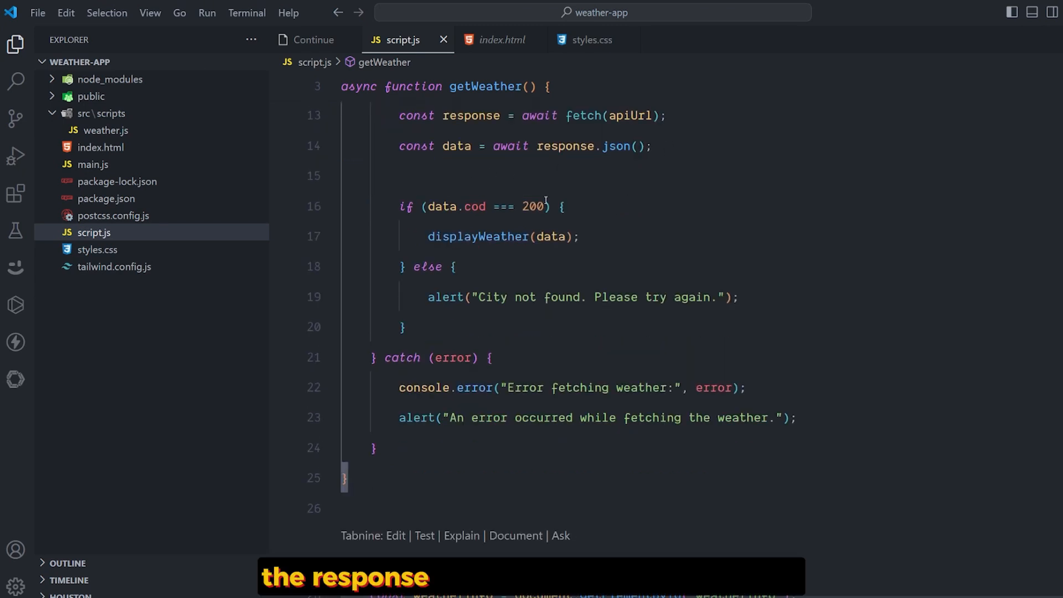
scroll(554, 218, "down", 1)
scroll(540, 232, "down", 2)
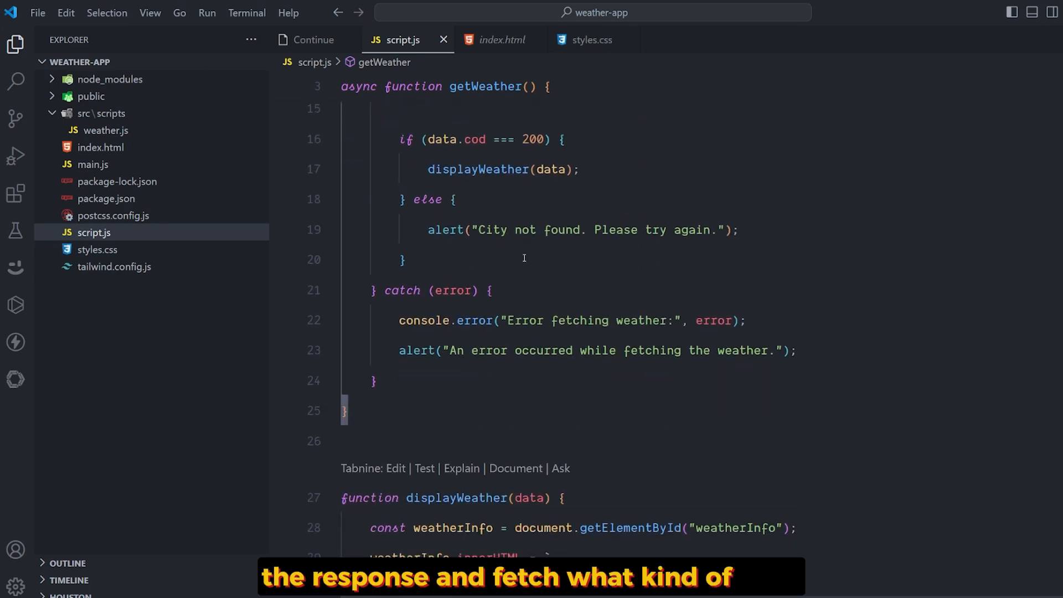
left_click_drag(479, 230, 719, 231)
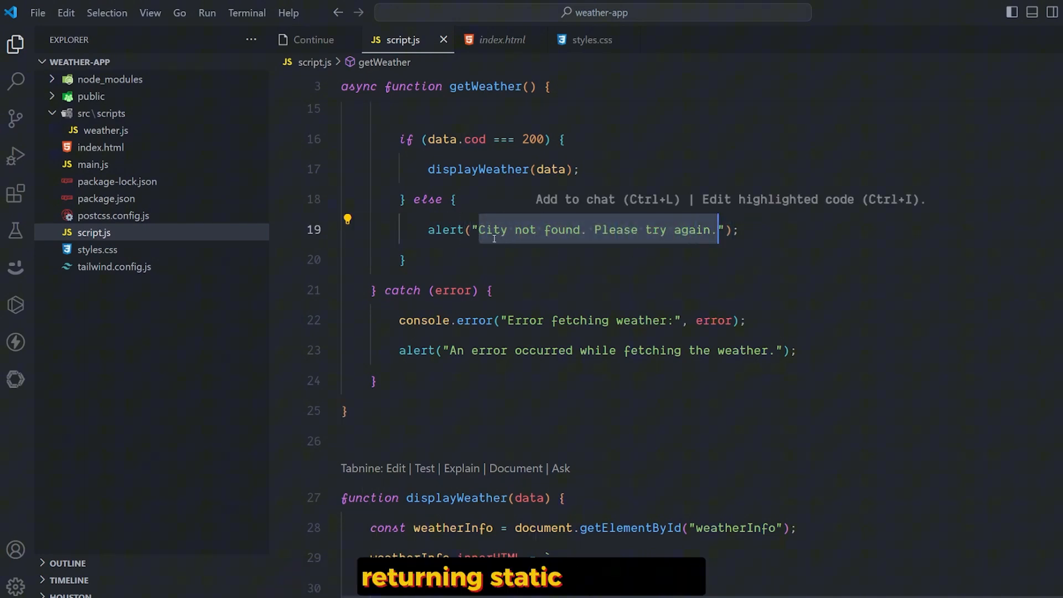
left_click(559, 258)
scroll(577, 254, "down", 3)
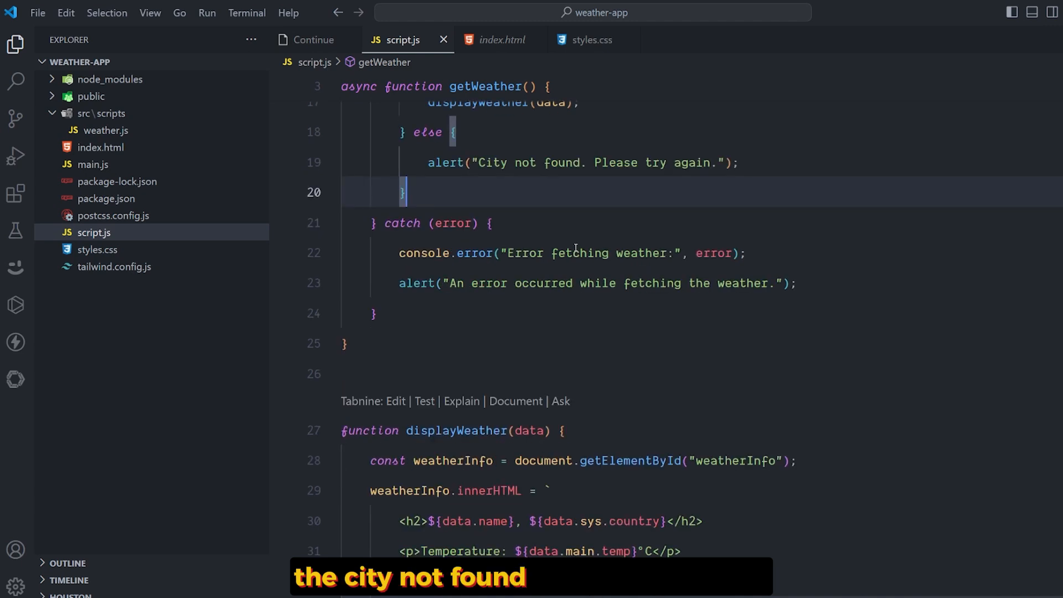
scroll(532, 265, "down", 3)
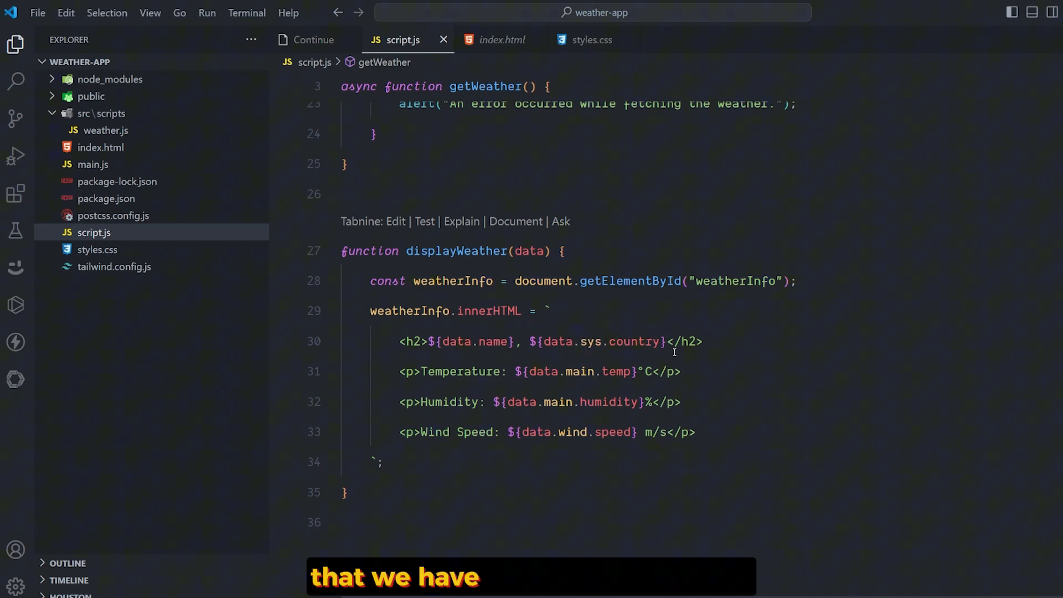
Submit the prompt 'Build a Todo APP Using JavaScript with Css' to qwen2.5-coder in the Continue chat.
left_click(313, 39)
scroll(369, 288, "up", 2)
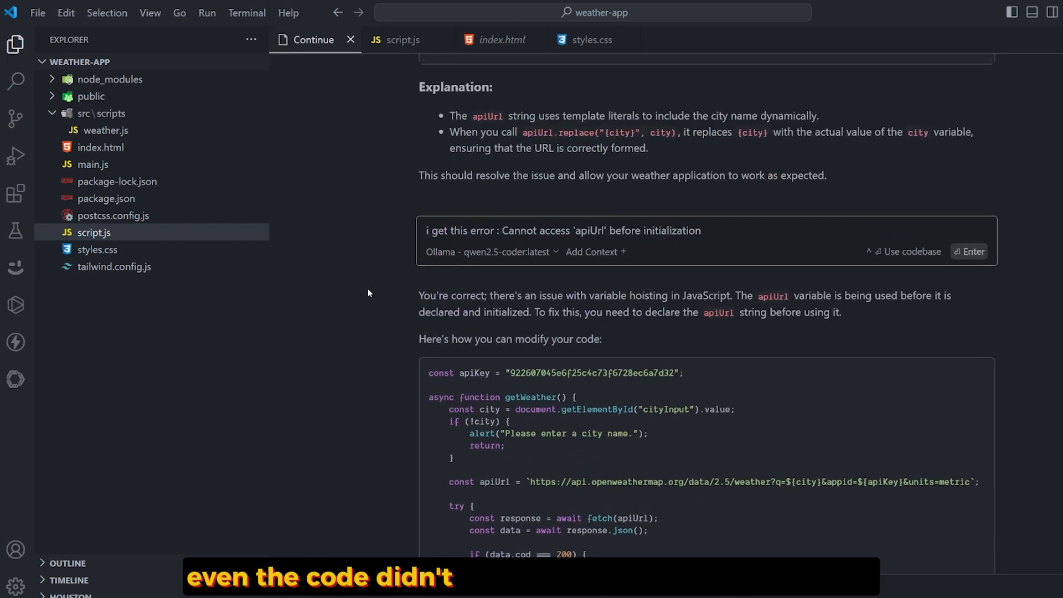
double_click(632, 373)
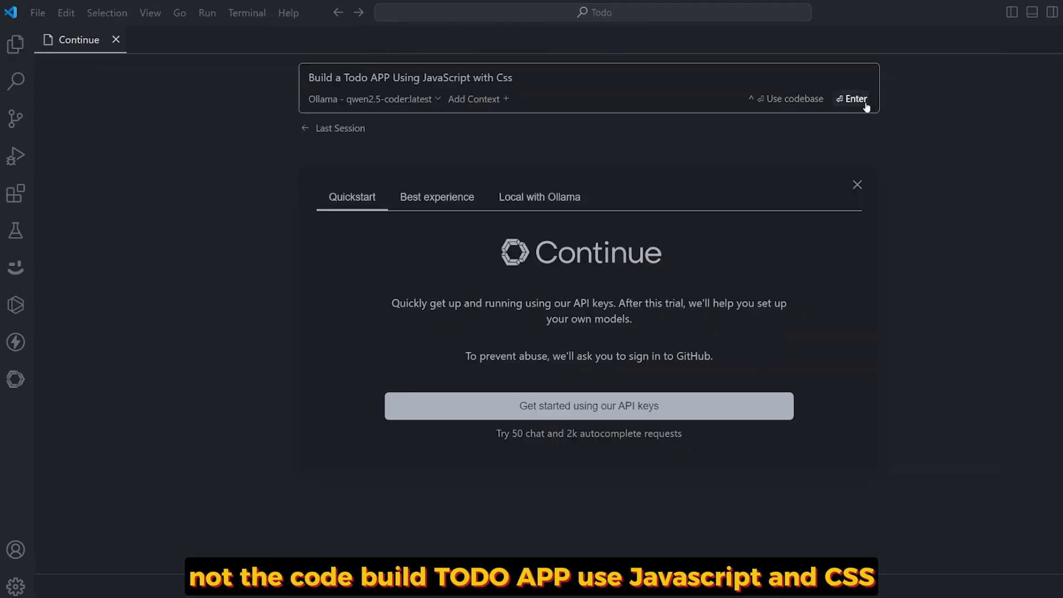
left_click(854, 99)
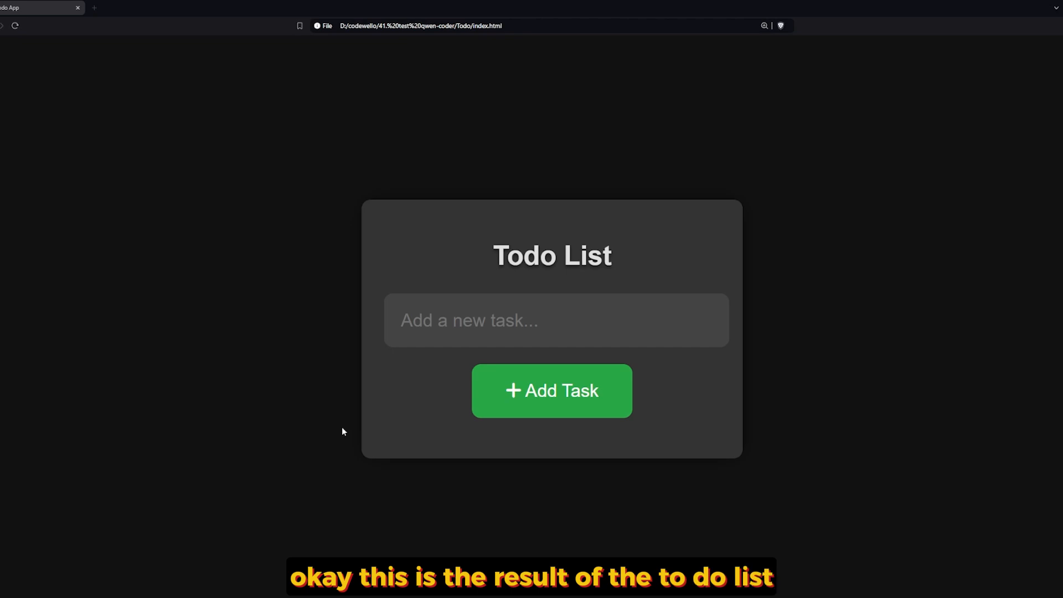
Add the task 'Qwen Coder 2.5', adjust the page zoom, mark it complete and delete it.
left_click(485, 331)
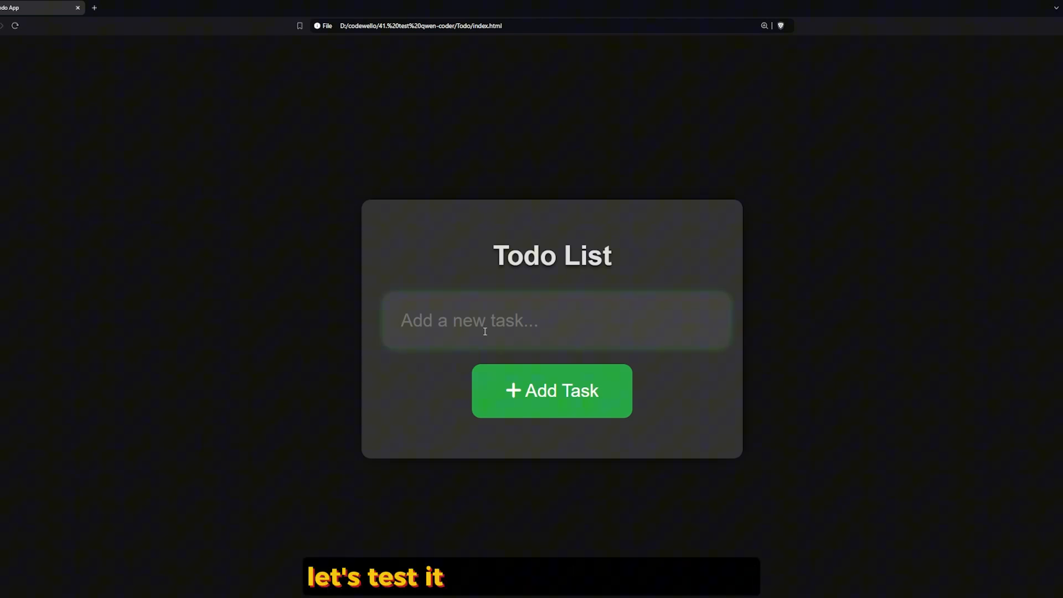
type("Qw")
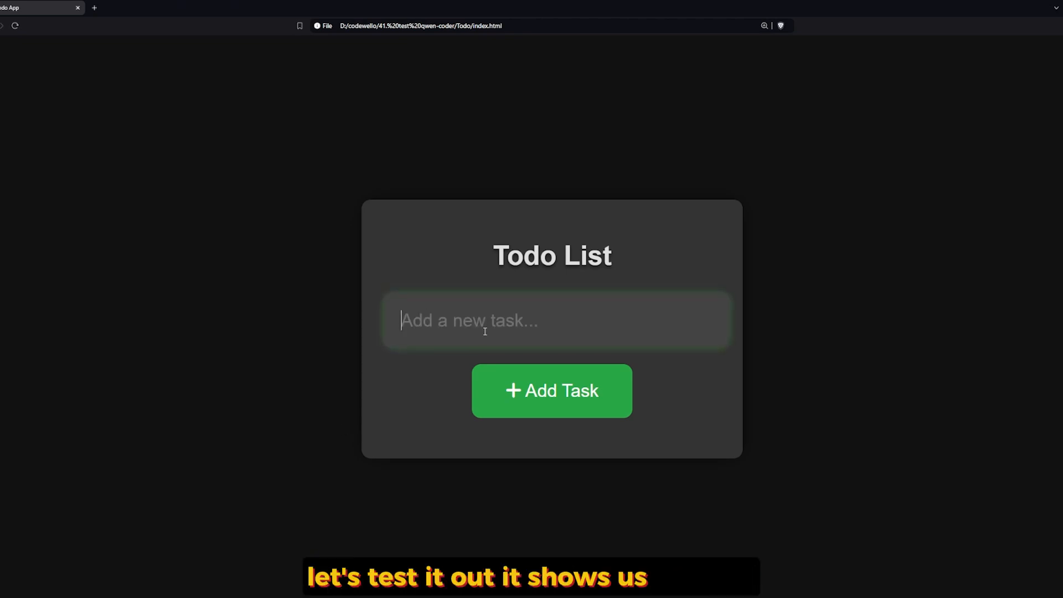
type("Q")
type("Coder 2.5")
key("Return")
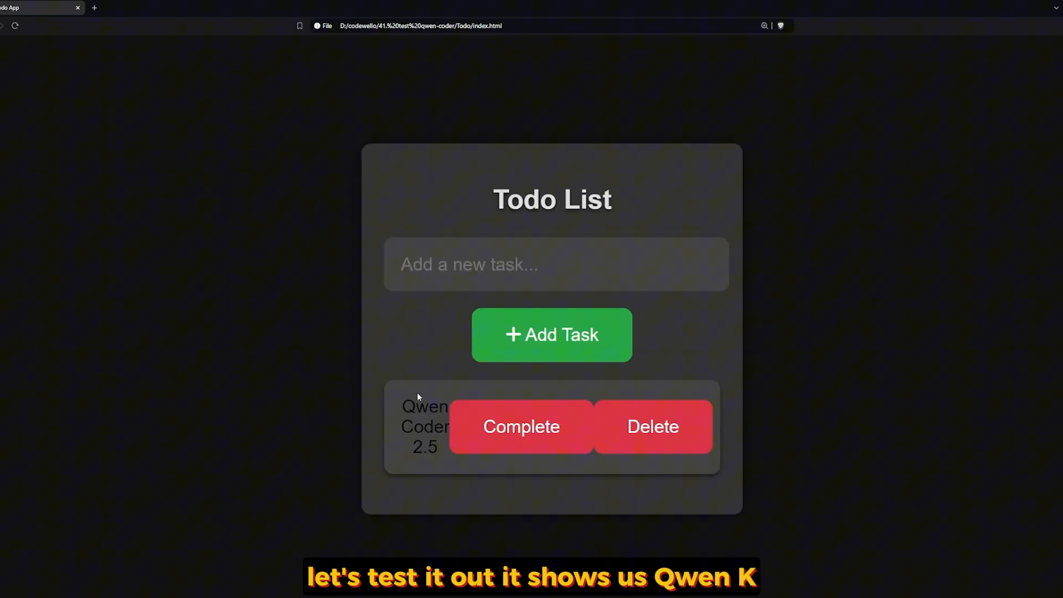
key("ctrl+minus")
key("ctrl+minus")
key("ctrl+plus")
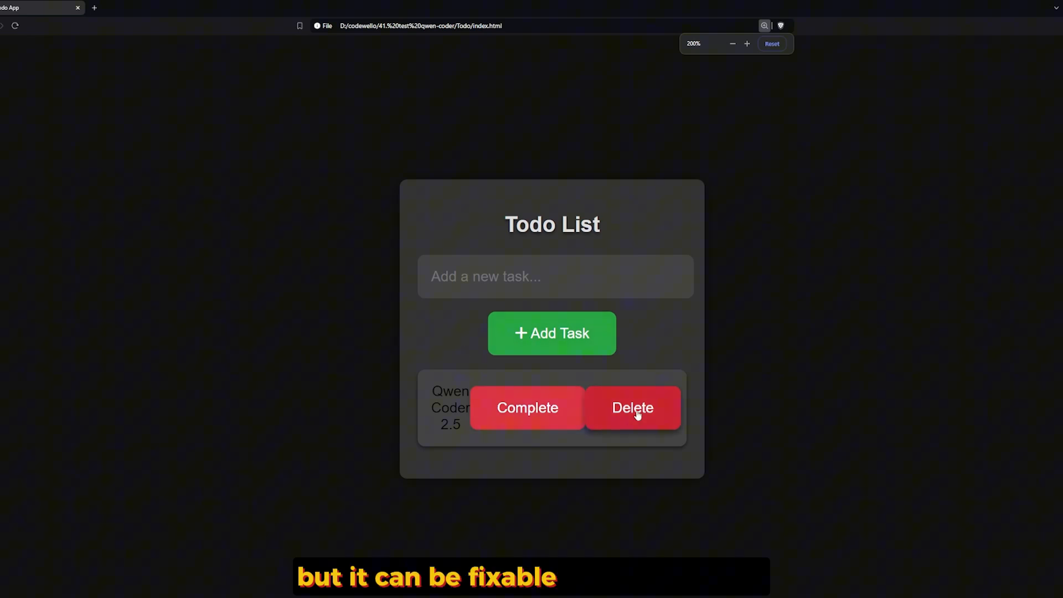
left_click(523, 410)
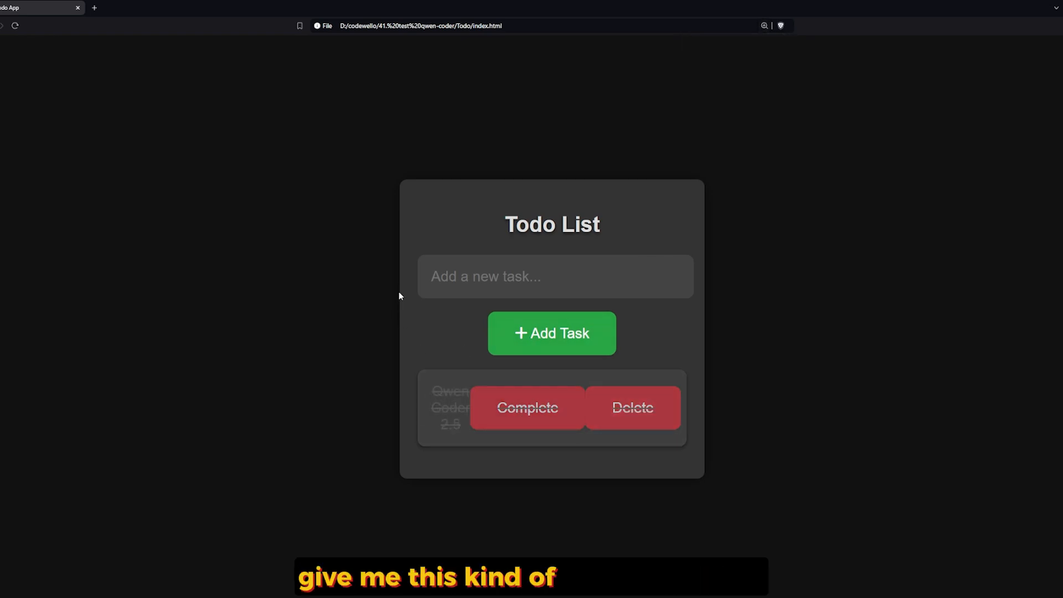
left_click(515, 274)
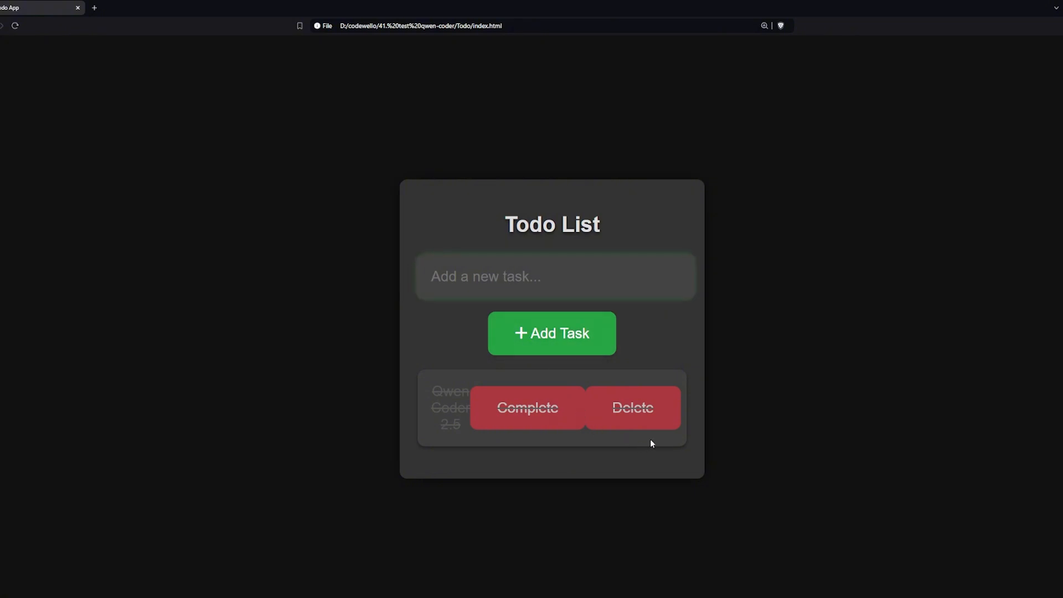
left_click(644, 415)
left_click(507, 326)
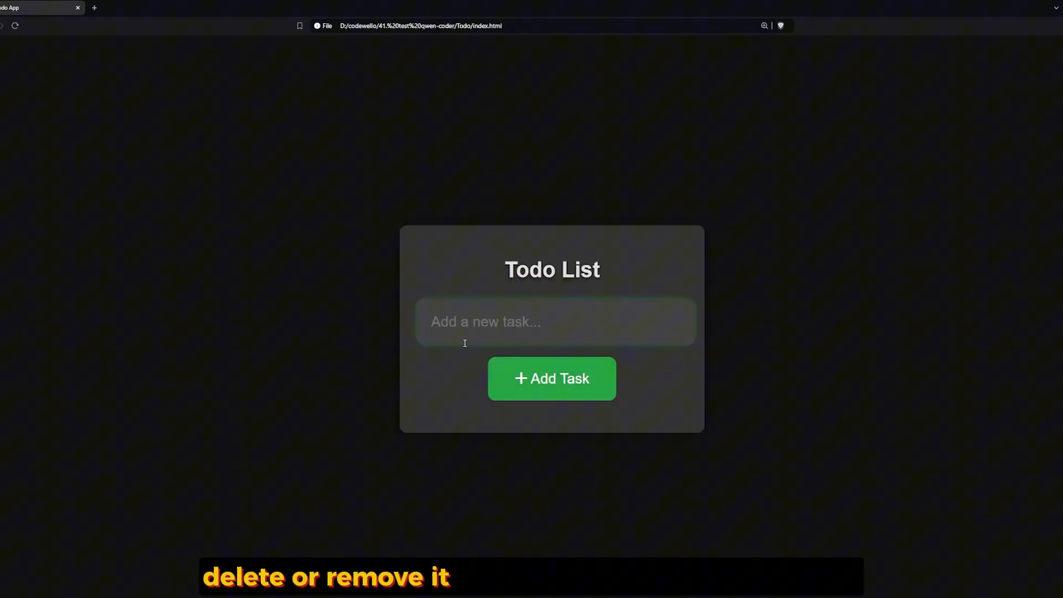
type("q")
Add short test tasks, delete them again, then add one more test task.
left_click(569, 379)
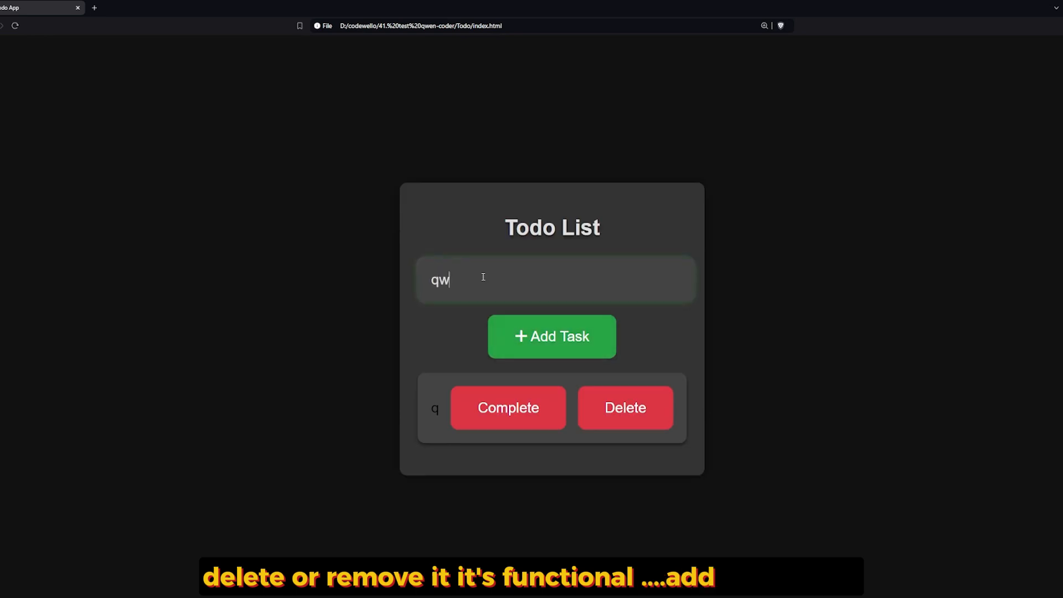
type("eq")
left_click(552, 337)
left_click(626, 447)
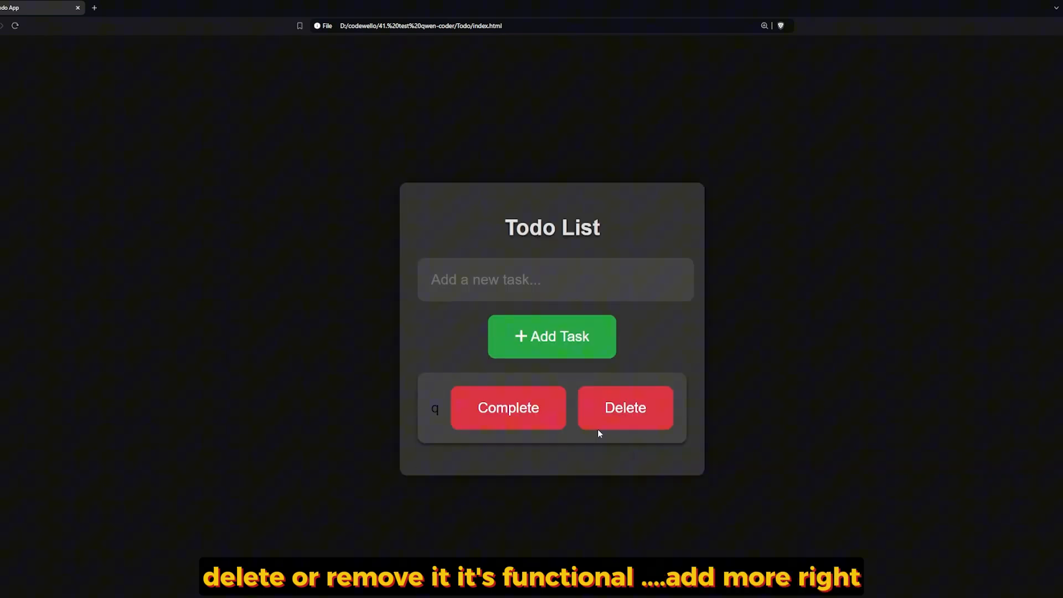
left_click(615, 411)
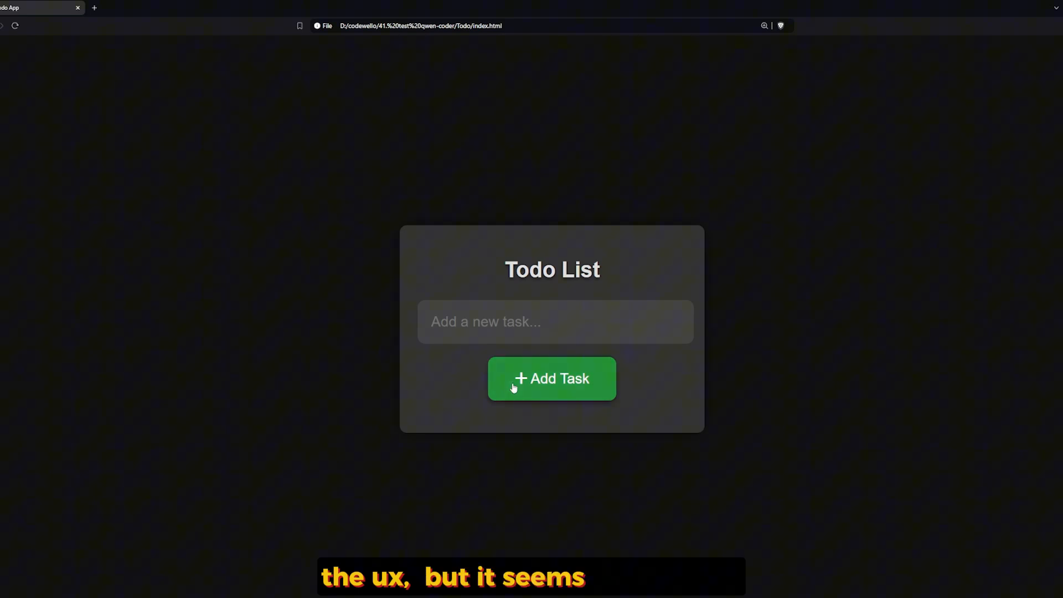
left_click(478, 320)
type("qweq")
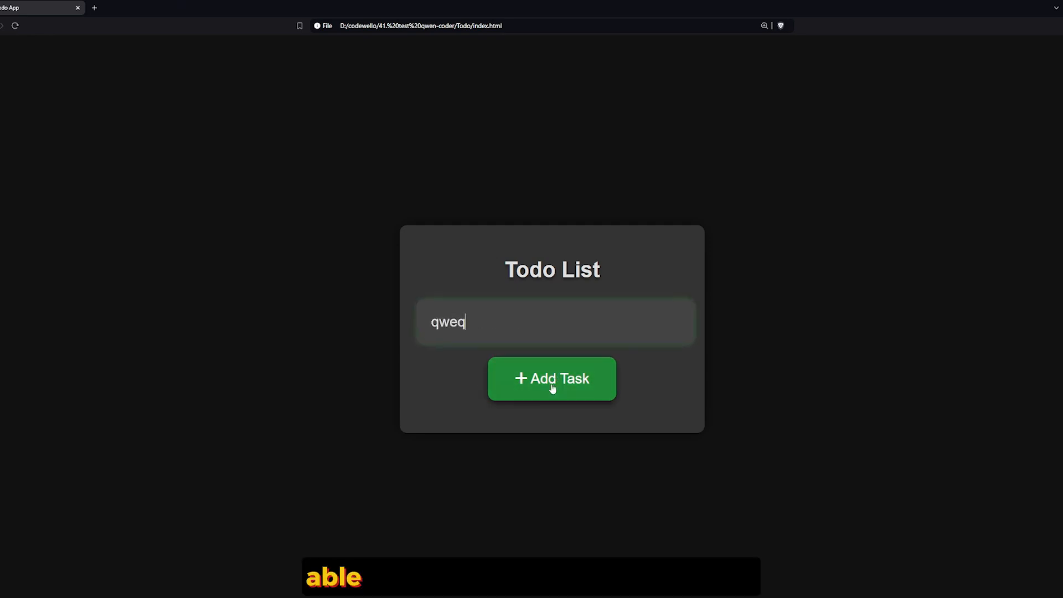
left_click(552, 379)
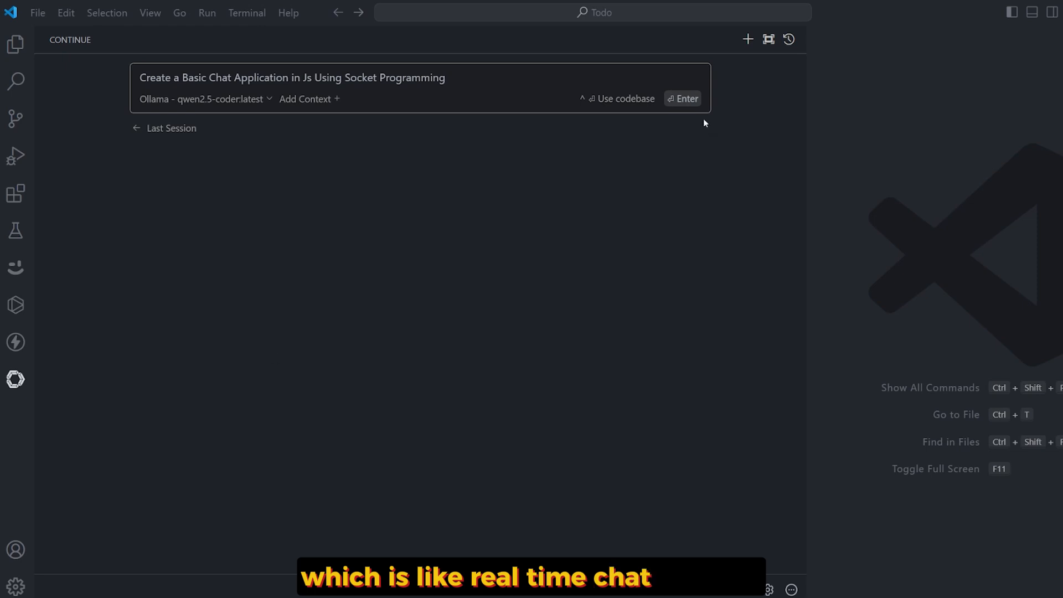
Submit the socket-based JS chat application prompt to qwen2.5-coder.
left_click(683, 98)
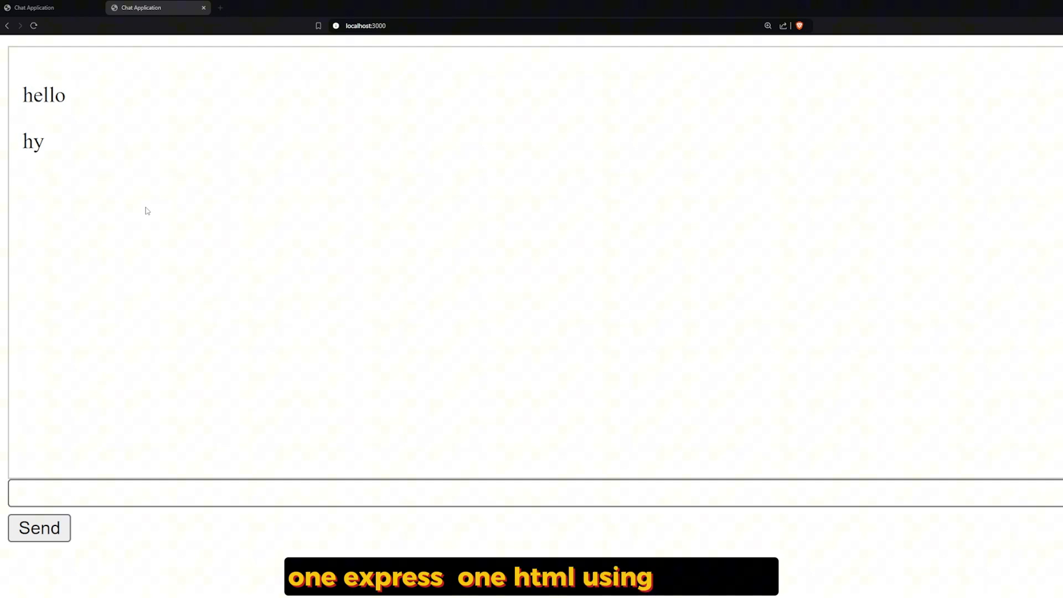
Send a 'how are you' message from the second Chat Application tab.
left_click(36, 8)
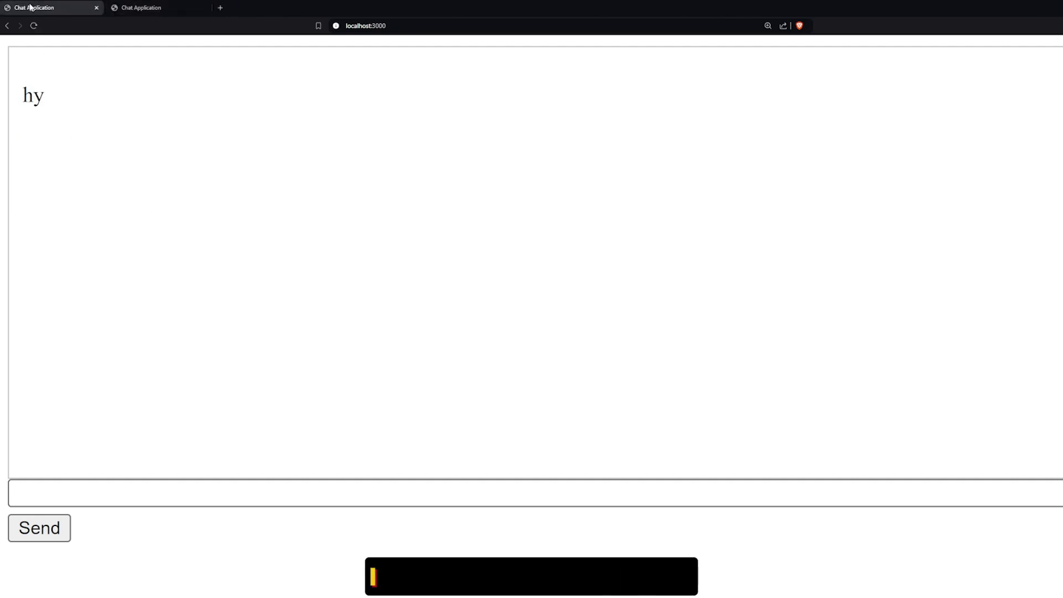
left_click(142, 8)
left_click(36, 8)
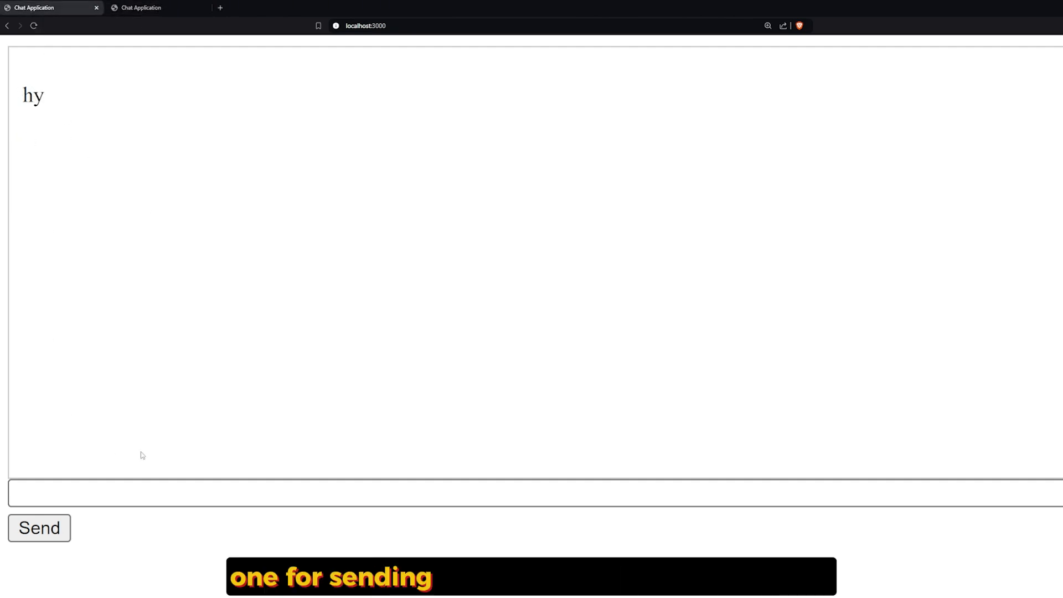
left_click(153, 491)
left_click(142, 7)
left_click(215, 491)
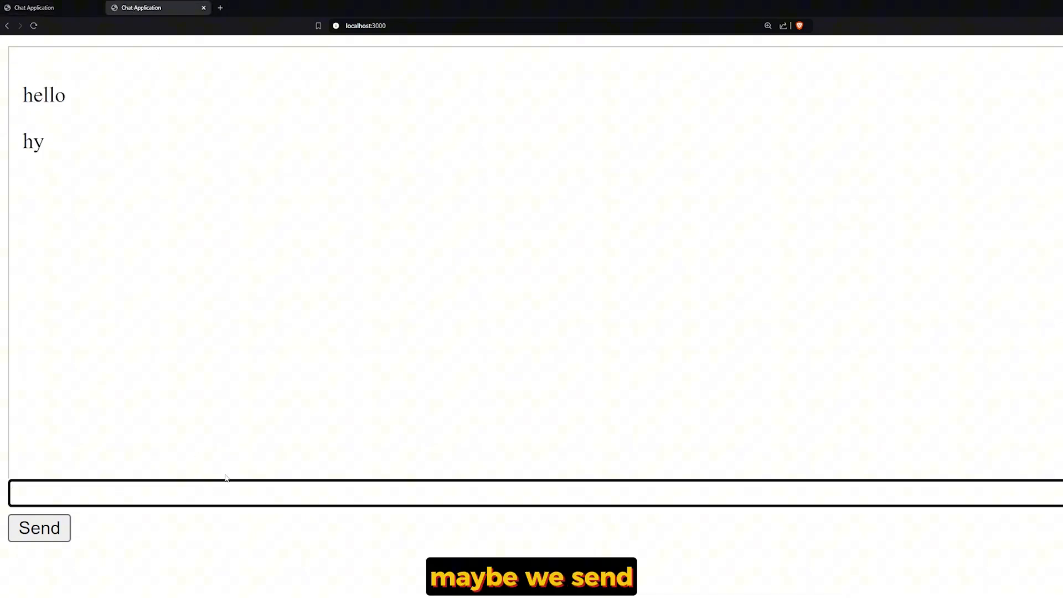
type("how are you")
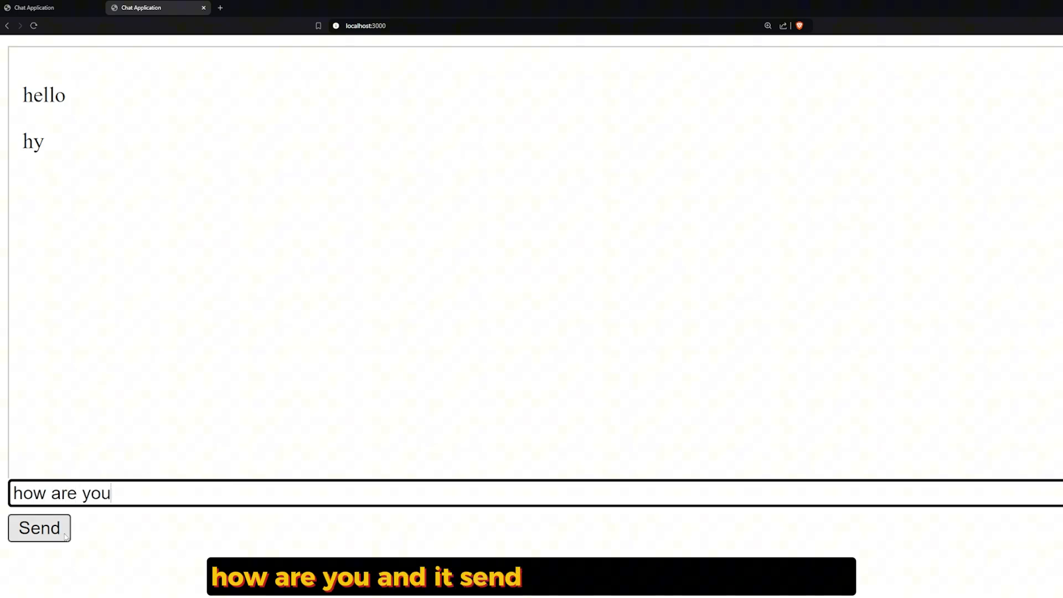
left_click(40, 529)
Confirm 'how are you' arrived in the first chat tab, then return to the server code in the editor.
left_click(34, 7)
left_click_drag(129, 141, 29, 141)
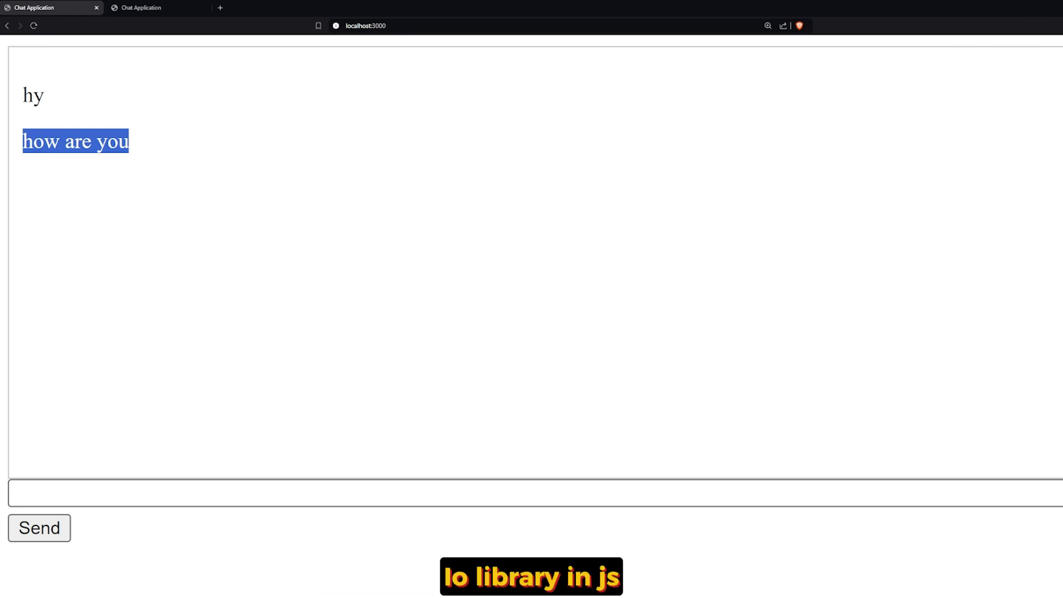
key("alt+Tab")
scroll(629, 349, "down", 1)
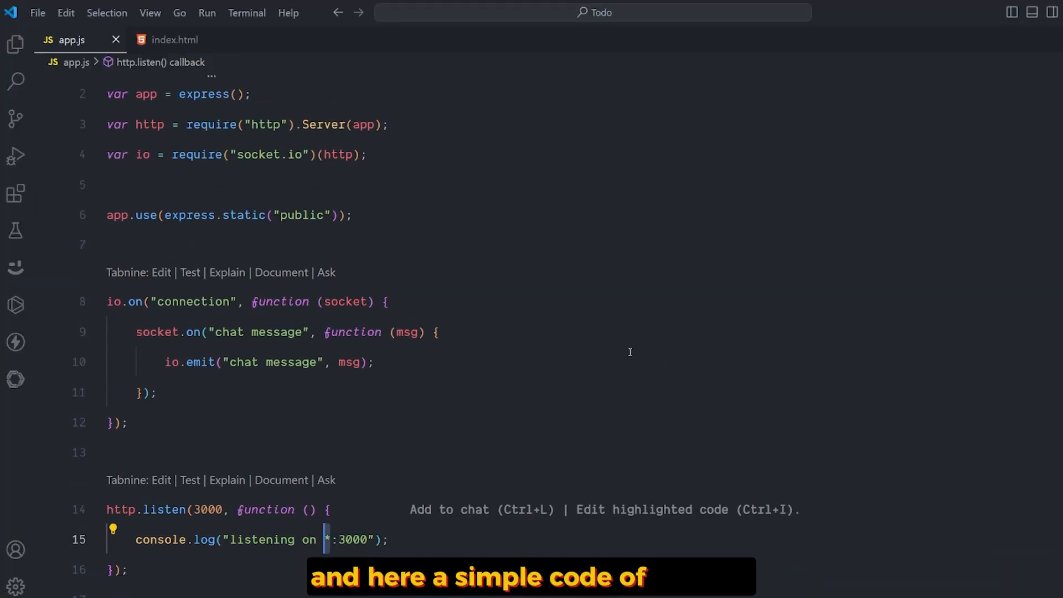
scroll(466, 366, "up", 1)
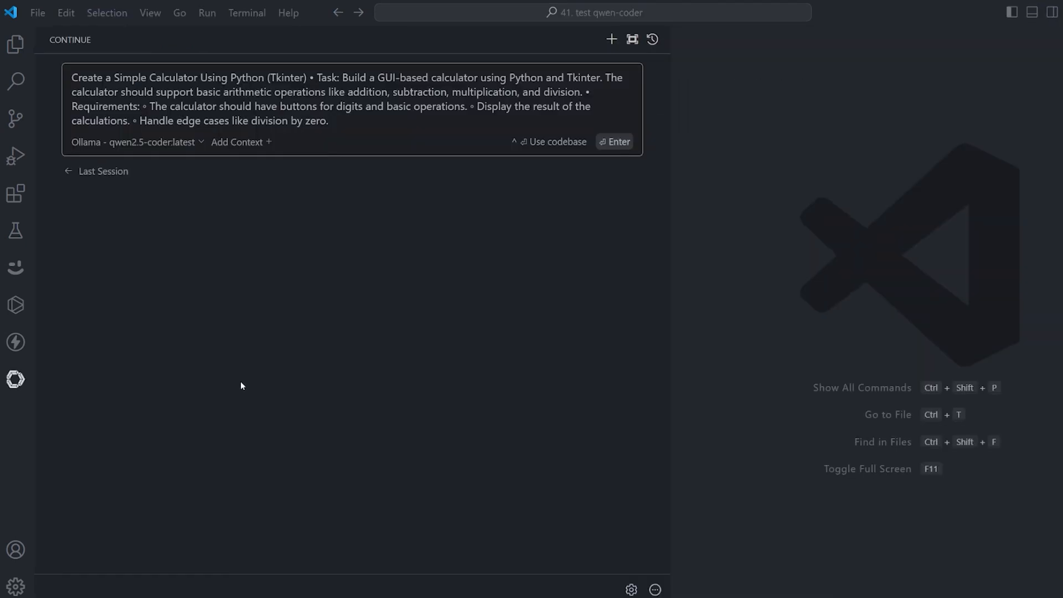
Highlight the Tkinter calculator task description and its basic operations requirements in the prompt.
left_click_drag(344, 77, 594, 92)
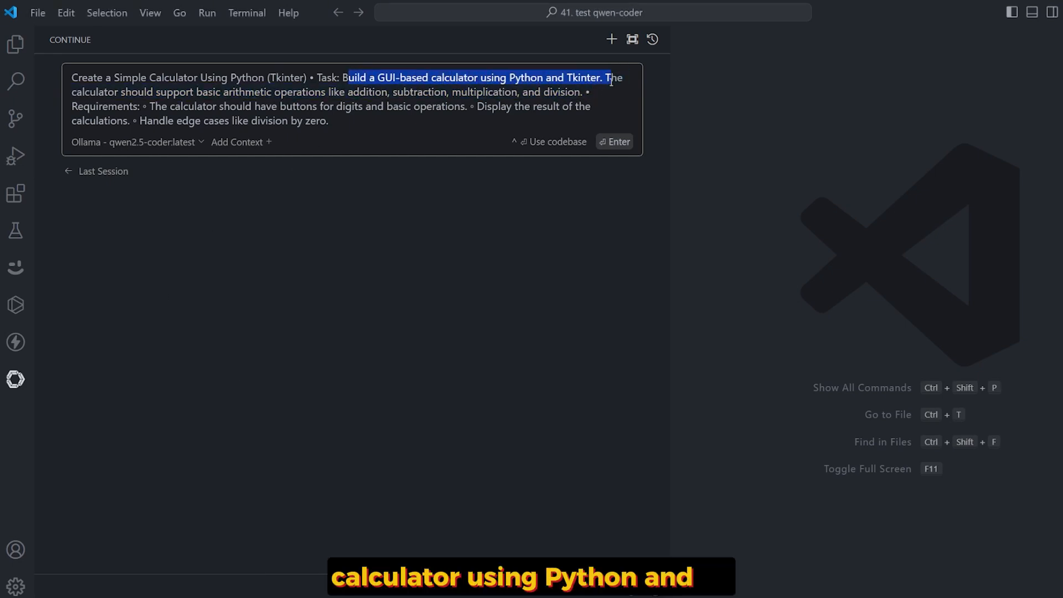
left_click_drag(595, 91, 613, 94)
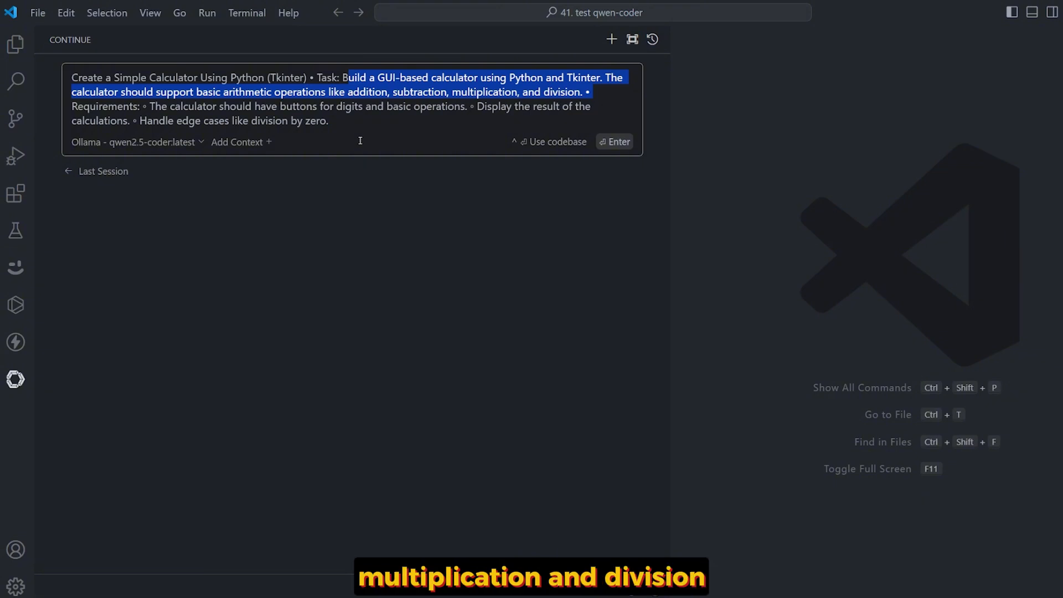
left_click_drag(150, 107, 291, 122)
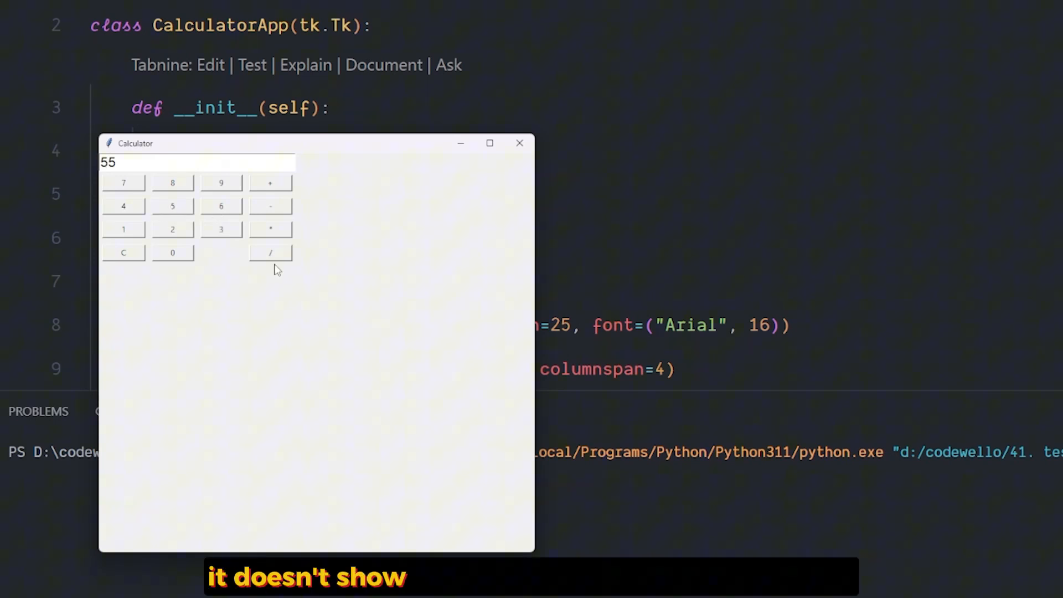
Enter 0, clear the display, then enter 2 and 2 on the Calculator window.
left_click(175, 253)
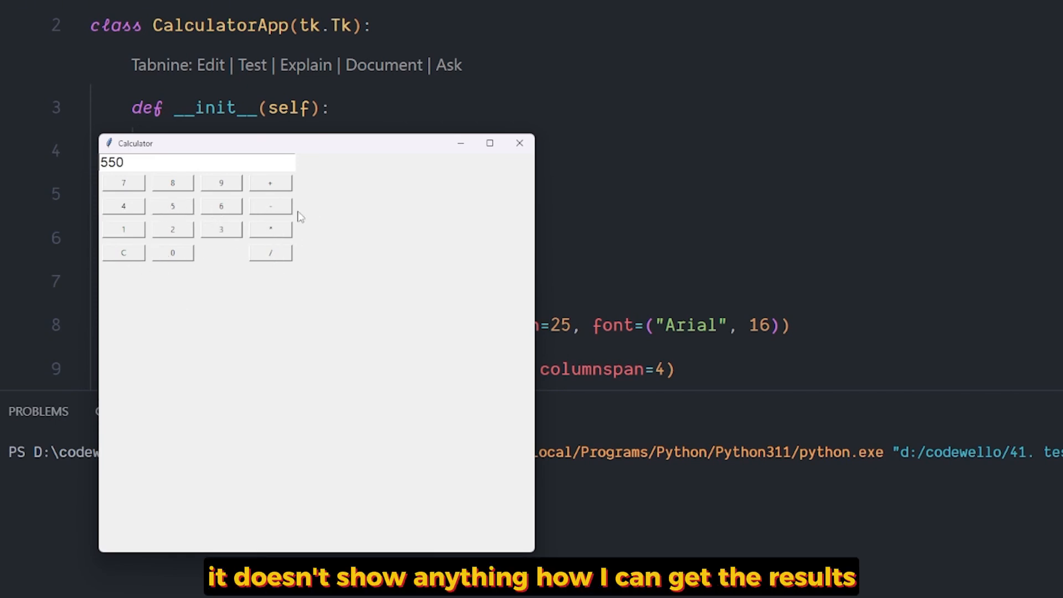
left_click(124, 253)
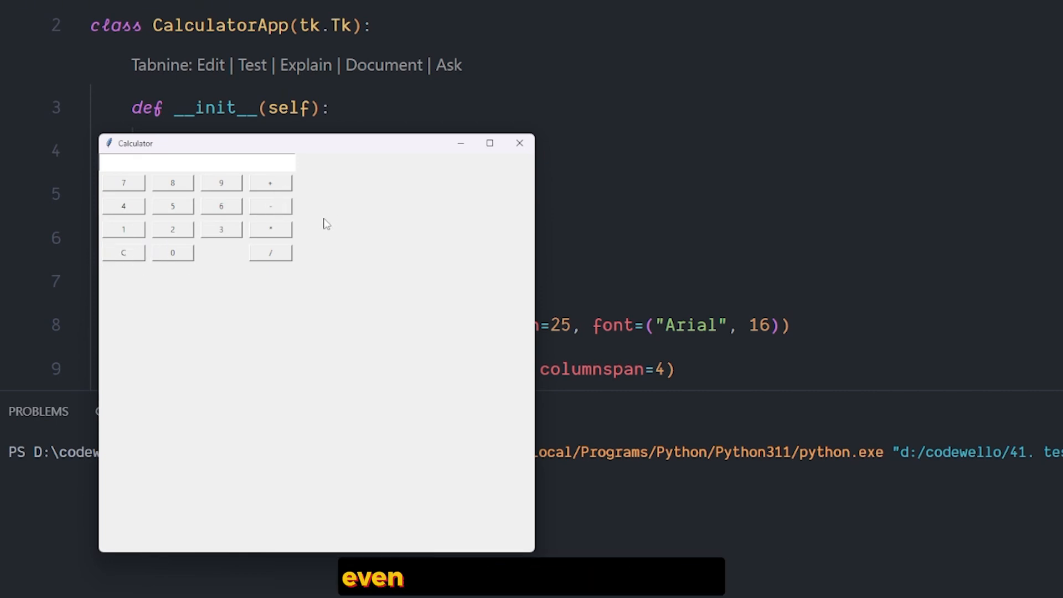
left_click(192, 236)
left_click(173, 230)
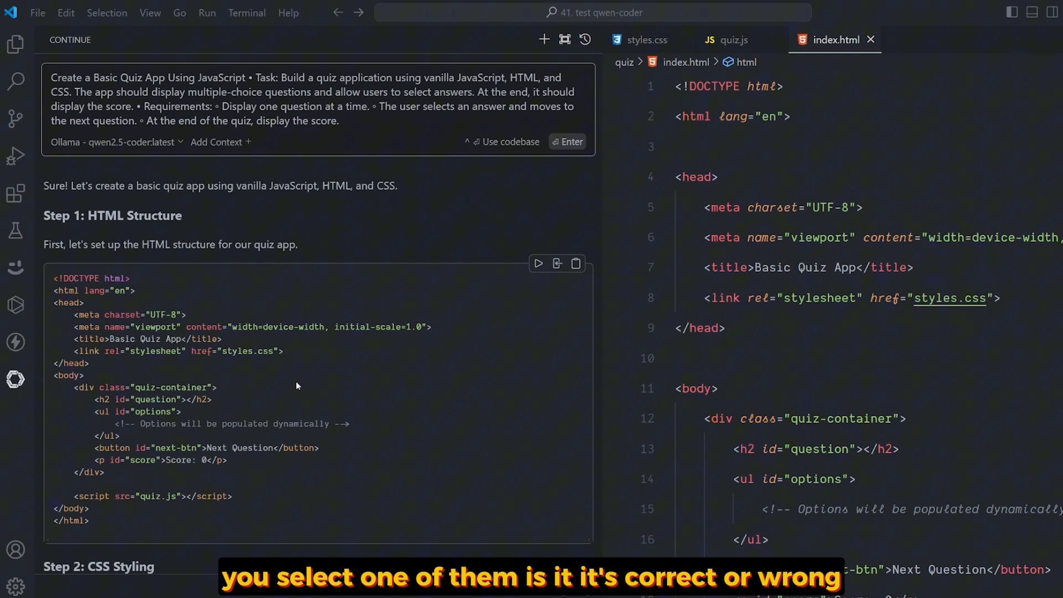
Highlight the Basic Quiz App task description and its requirements in the Continue prompt.
mouse_move(255, 77)
left_mouse_down()
mouse_move(511, 77)
mouse_move(109, 91)
left_mouse_up()
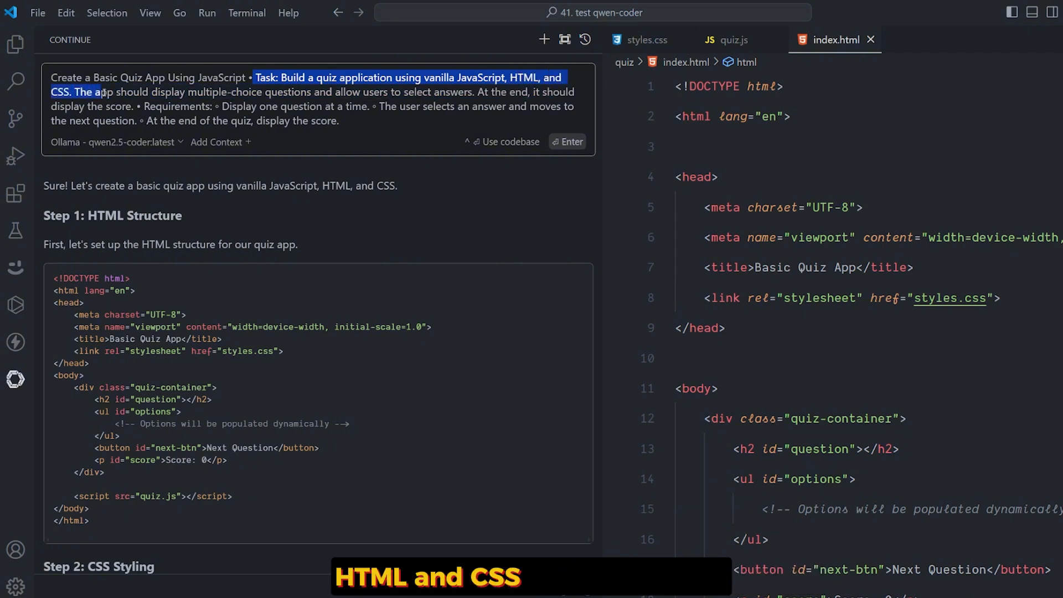
left_click(153, 95)
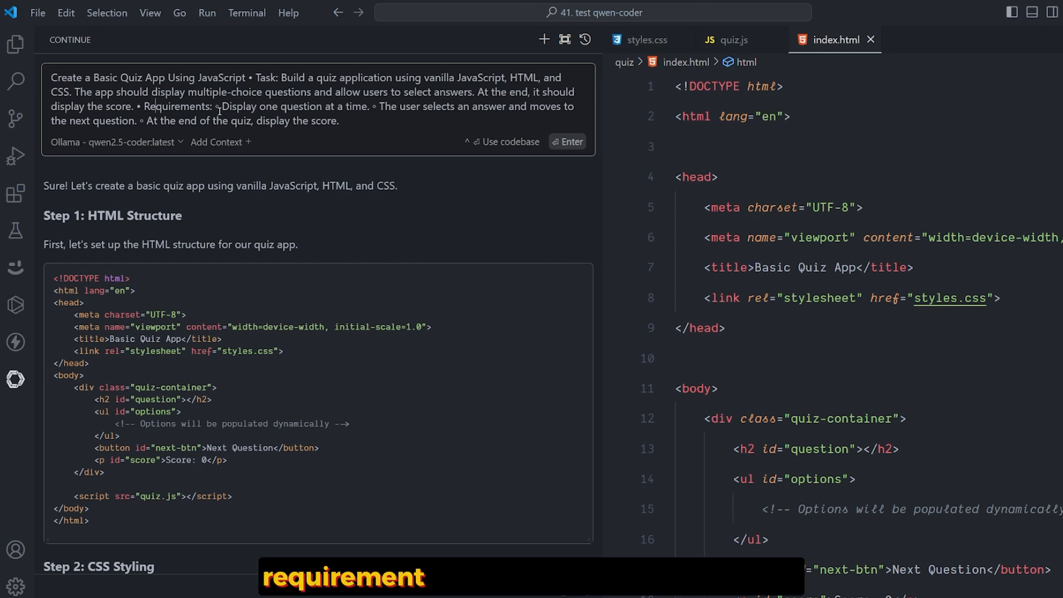
mouse_move(274, 107)
left_mouse_down()
mouse_move(567, 106)
mouse_move(238, 126)
mouse_move(348, 128)
left_mouse_up()
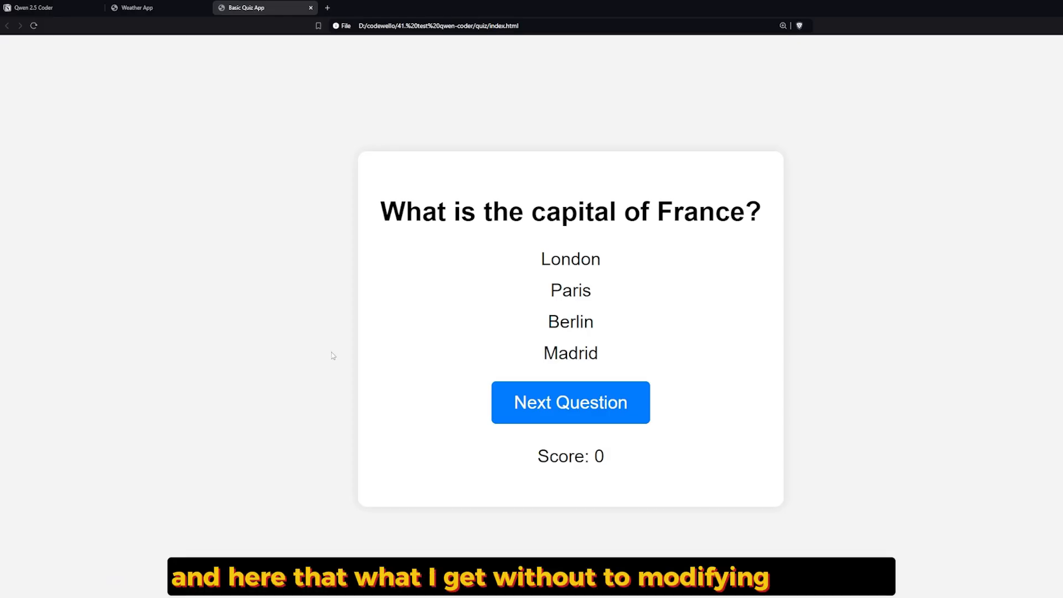
Answer the quiz questions (JavaScript, HTML) with Next Question until the final score of 2/3 appears.
left_click(571, 402)
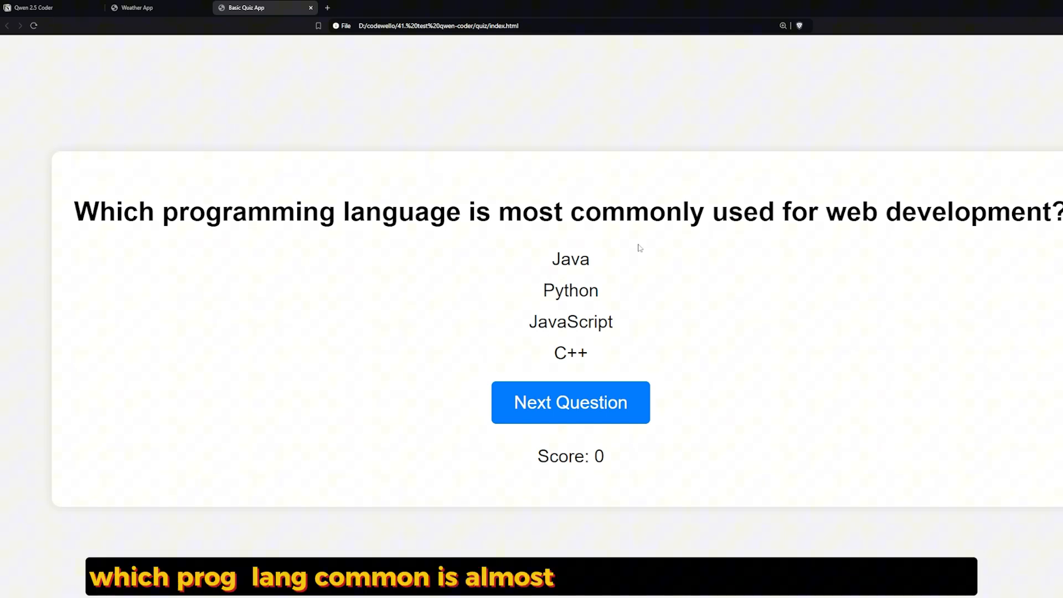
left_click(578, 325)
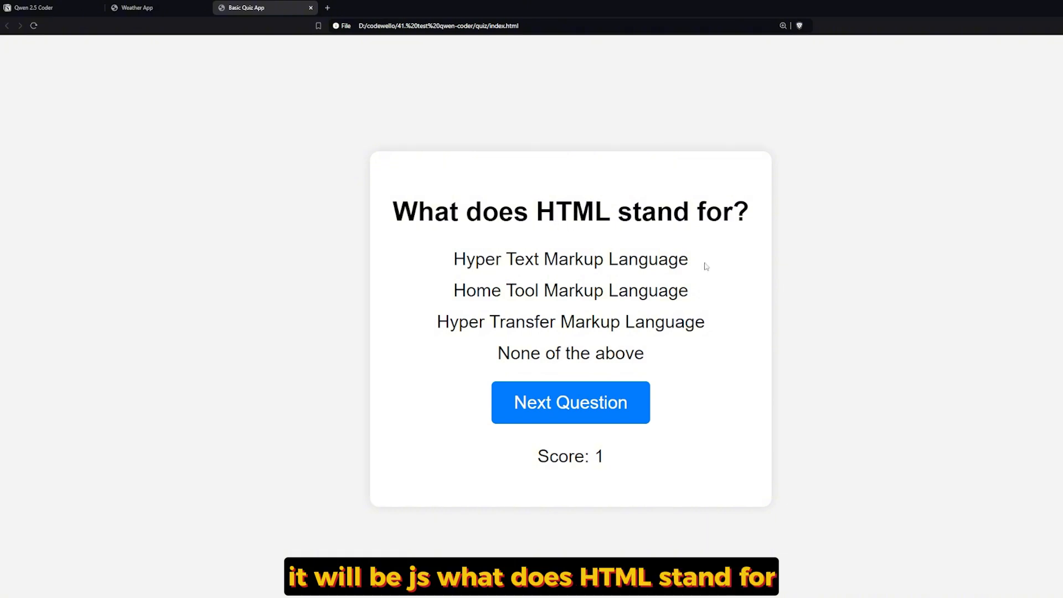
left_click(635, 260)
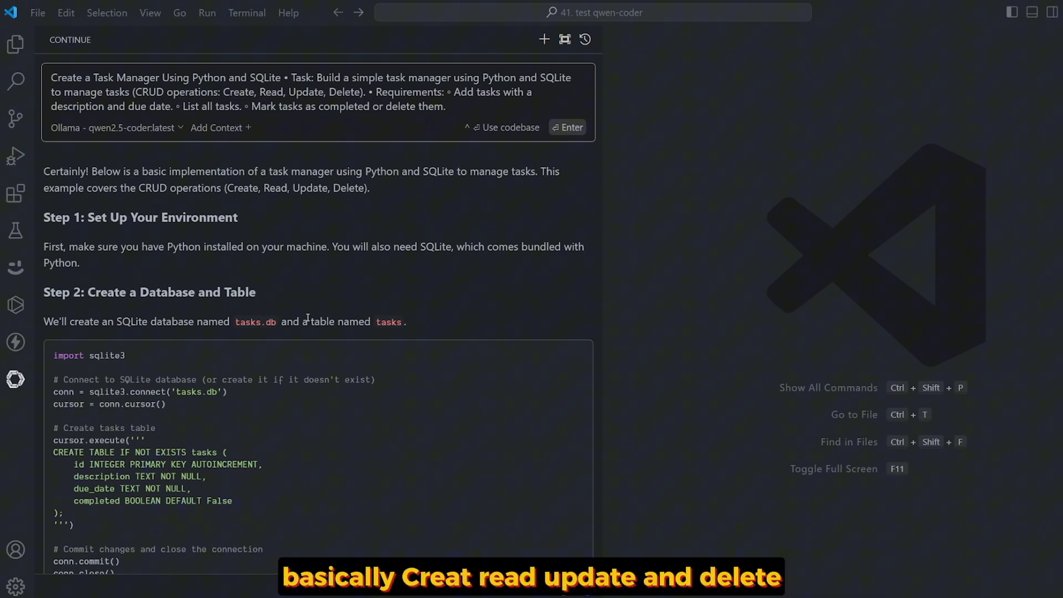
scroll(332, 316, "down", 5)
scroll(332, 315, "down", 5)
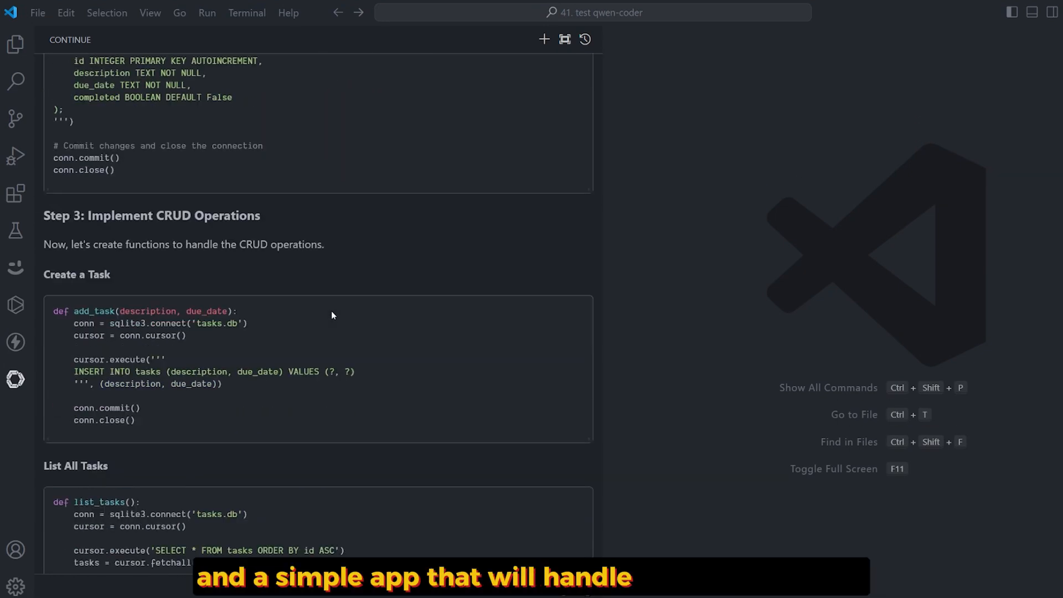
scroll(332, 315, "down", 4)
scroll(331, 315, "down", 4)
scroll(332, 315, "down", 3)
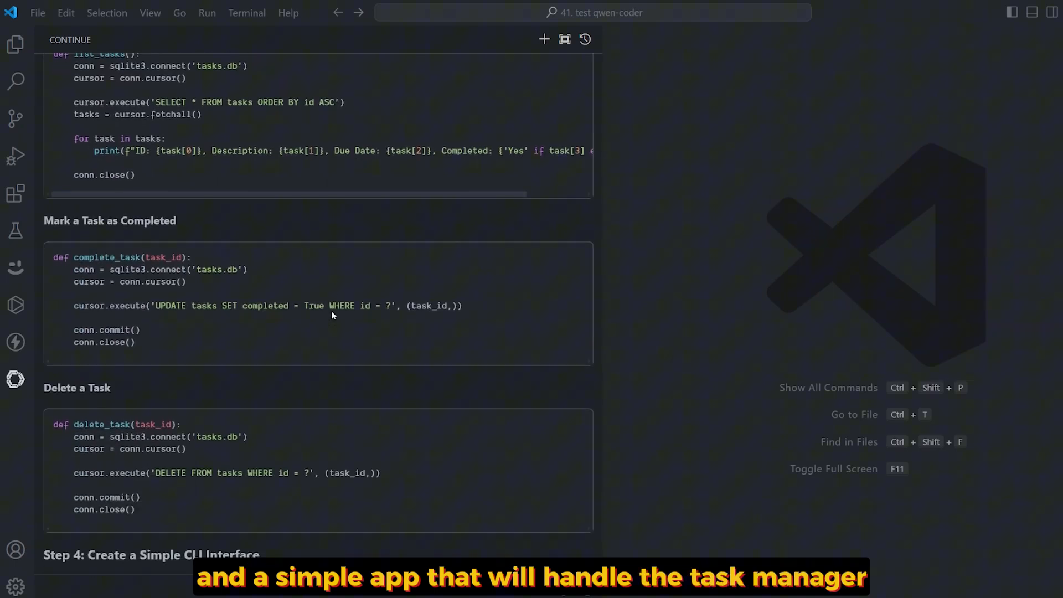
scroll(331, 311, "down", 4)
scroll(251, 319, "down", 4)
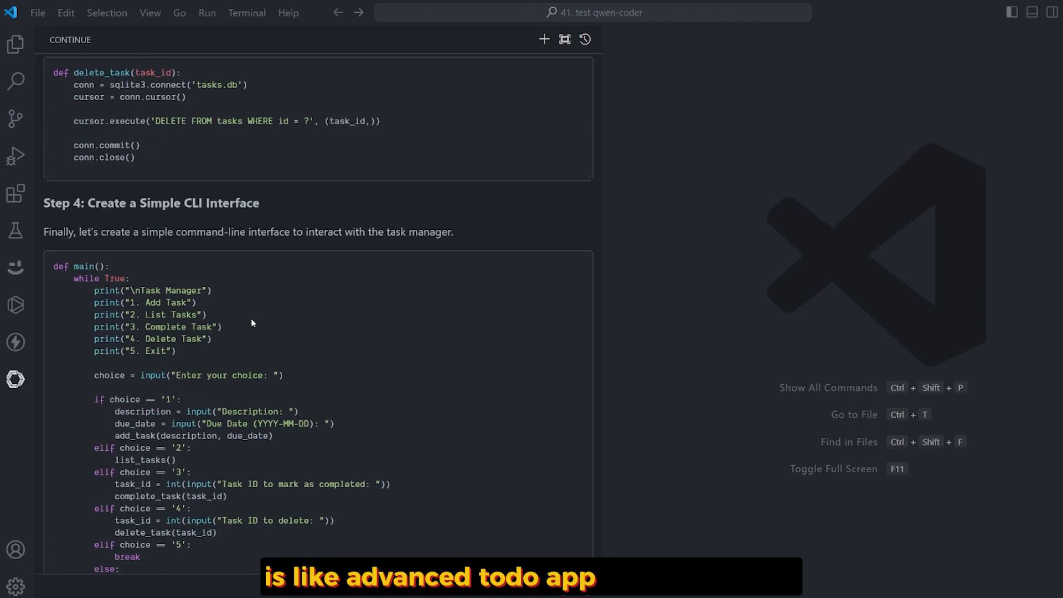
scroll(251, 318, "down", 3)
scroll(251, 318, "down", 5)
scroll(251, 318, "down", 2)
scroll(252, 318, "up", 6)
scroll(251, 319, "up", 3)
scroll(251, 319, "up", 4)
scroll(250, 318, "up", 4)
scroll(251, 318, "up", 4)
scroll(251, 318, "up", 4)
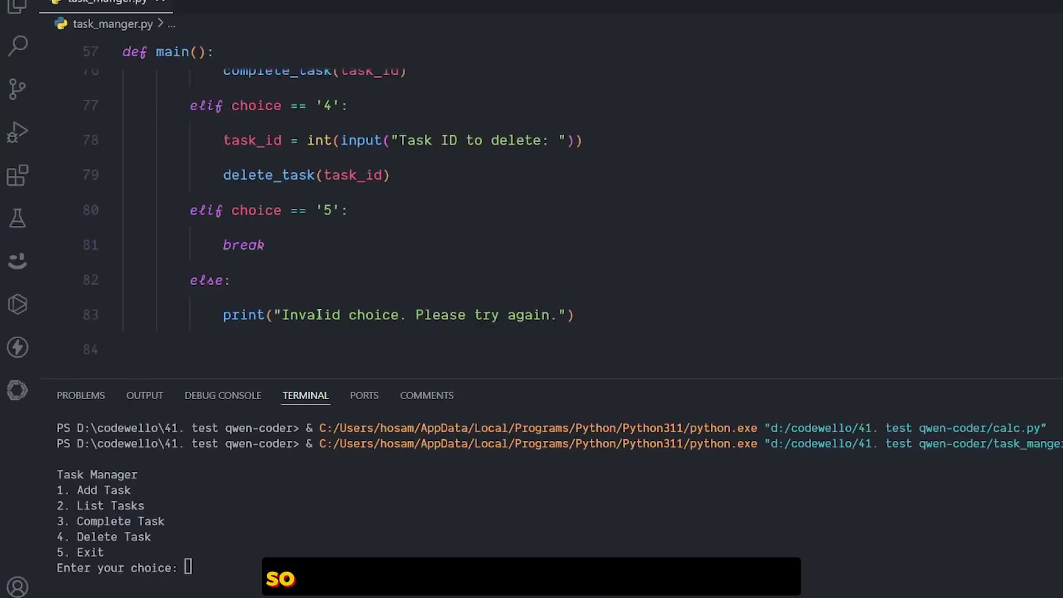
scroll(374, 290, "up", 3)
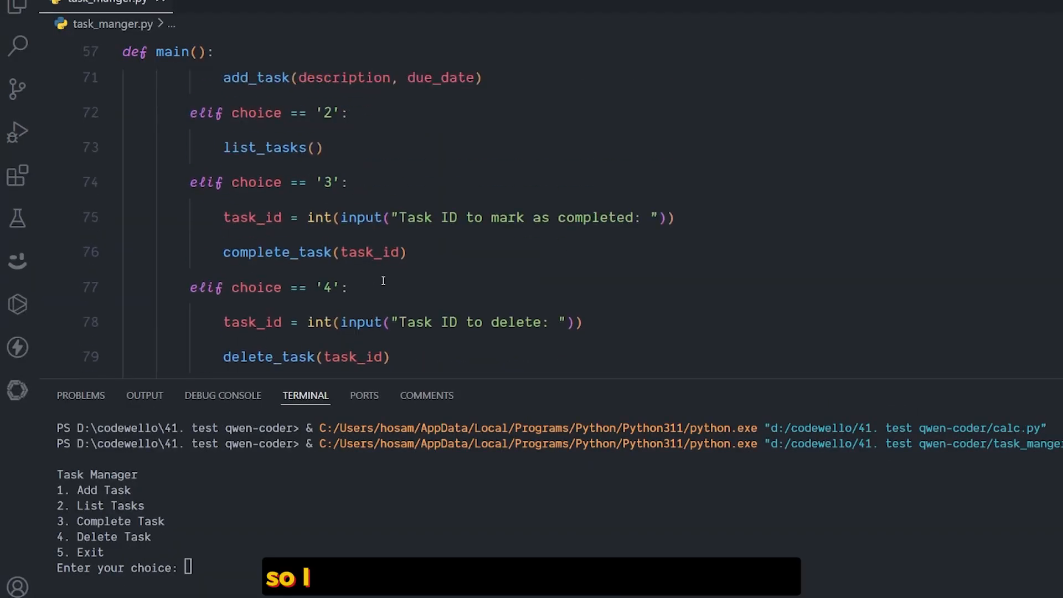
scroll(415, 283, "up", 3)
scroll(425, 283, "up", 3)
scroll(428, 281, "up", 3)
scroll(428, 281, "up", 2)
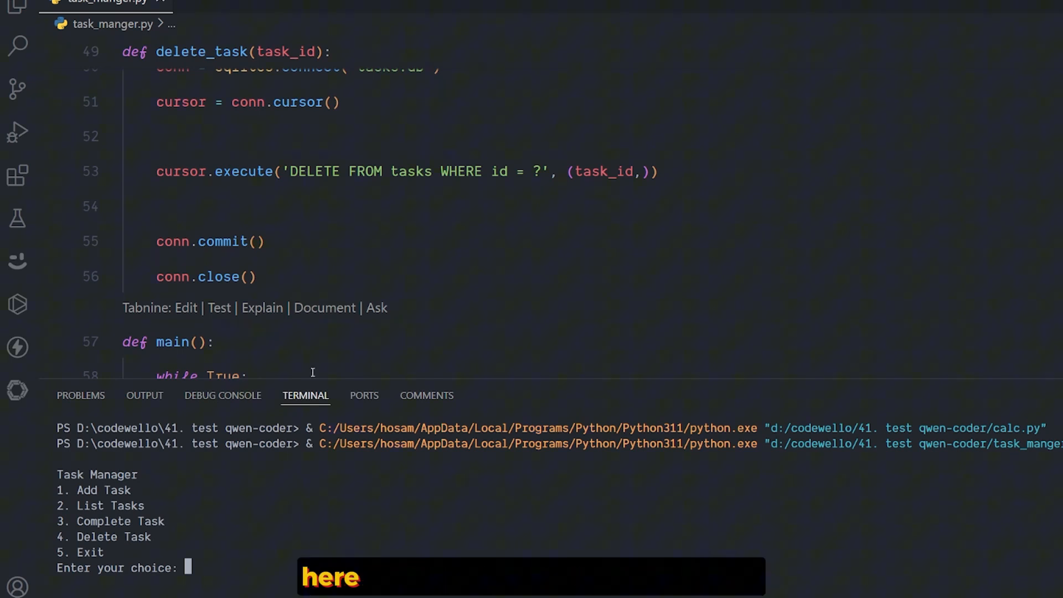
Enlarge the terminal and list the saved tasks, reviewing the 'Qwen 2.5 Coder Test' entry.
left_click_drag(320, 379, 308, 202)
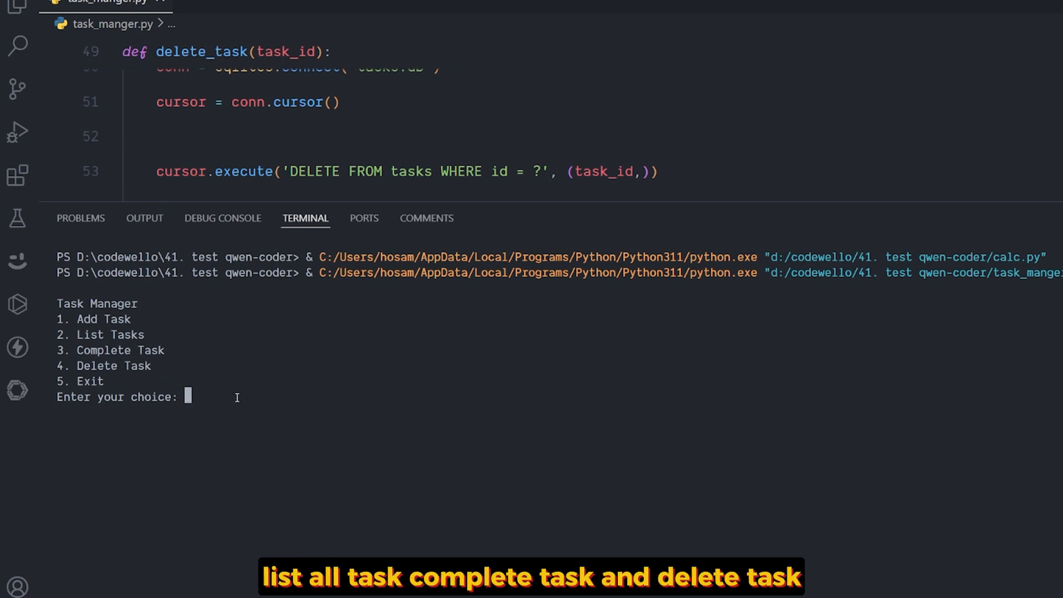
type("1")
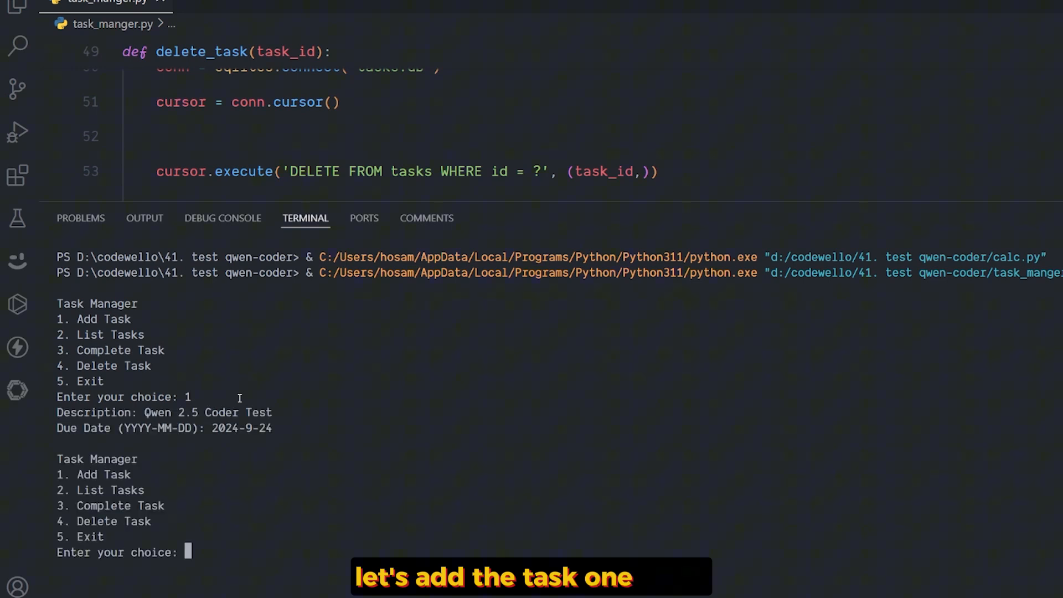
type("2")
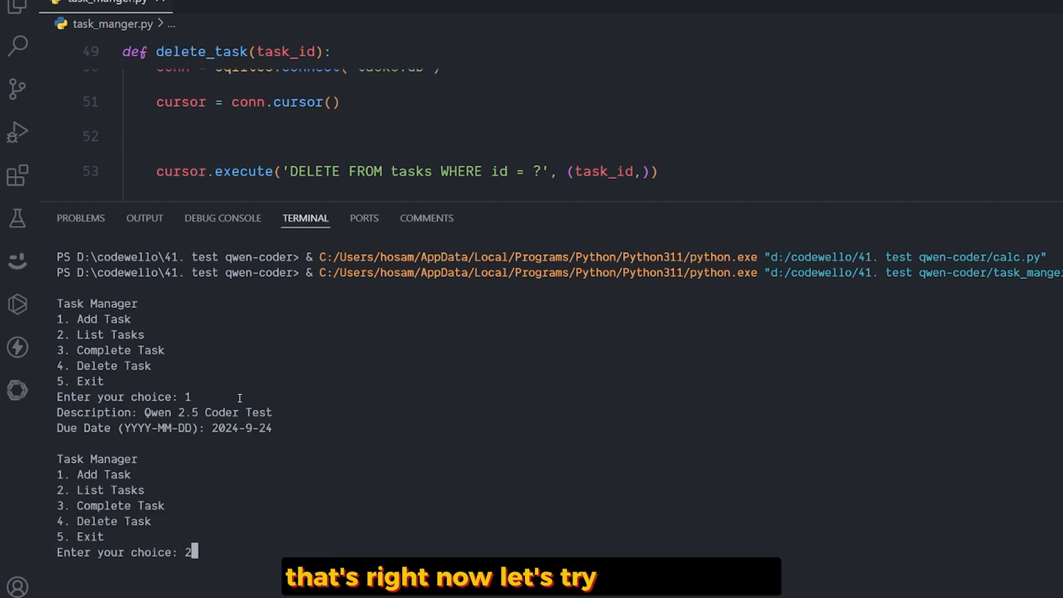
key("Return")
left_click_drag(83, 521, 210, 520)
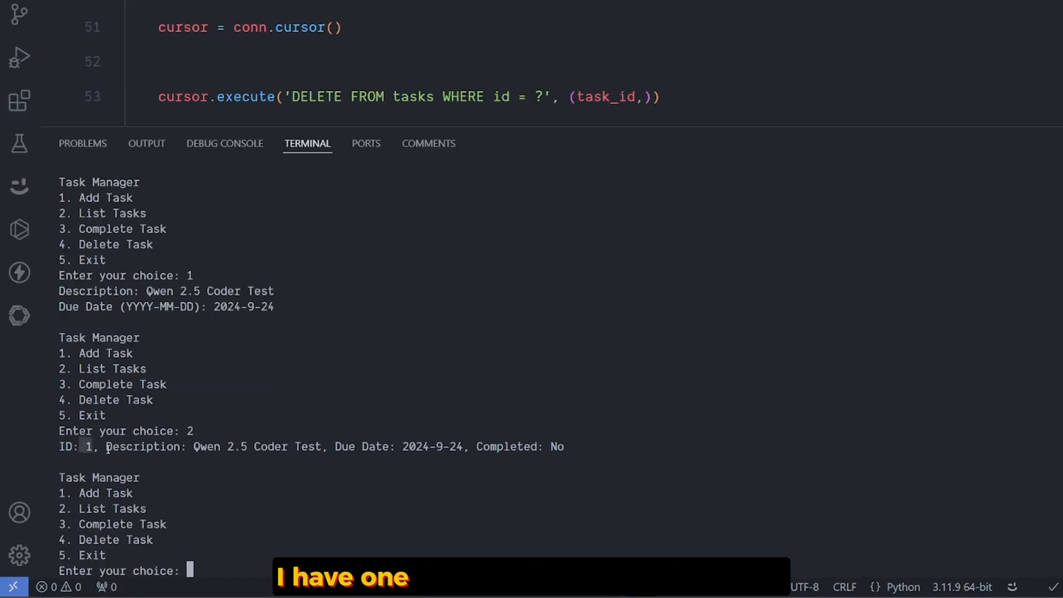
left_click_drag(209, 449, 584, 451)
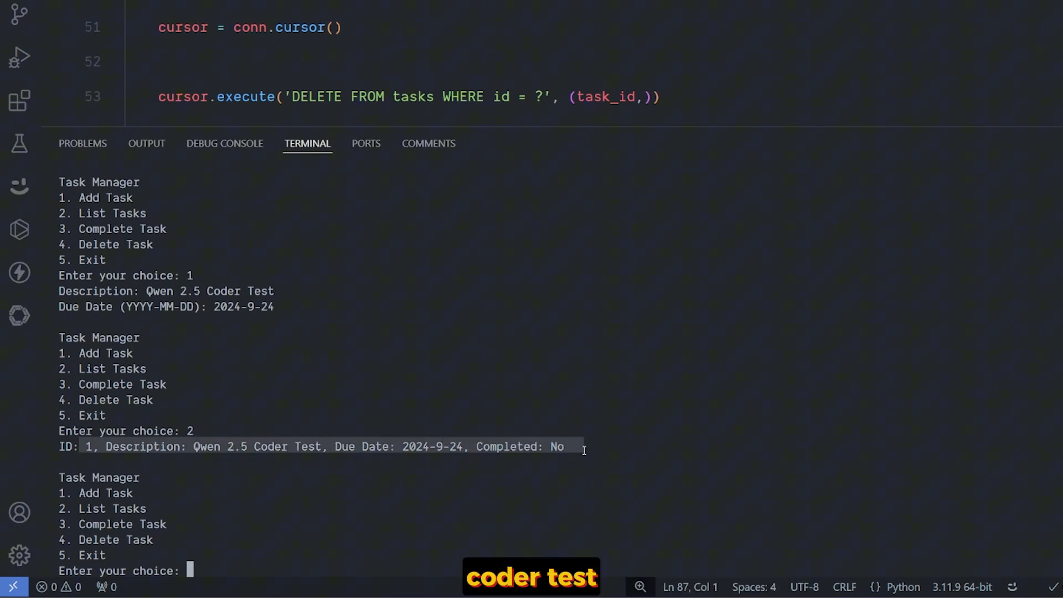
left_click(422, 456)
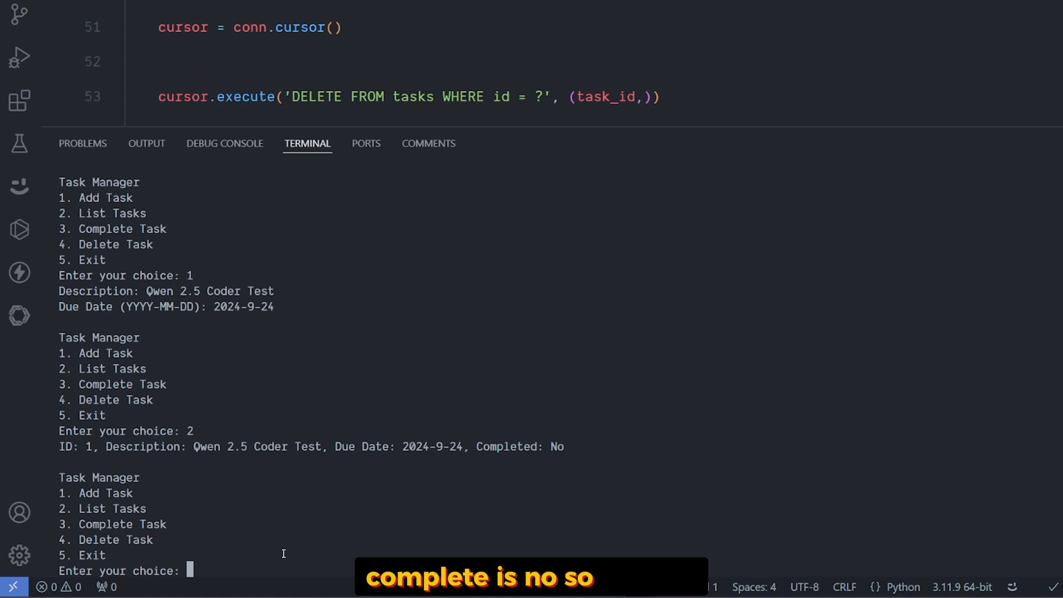
type("3")
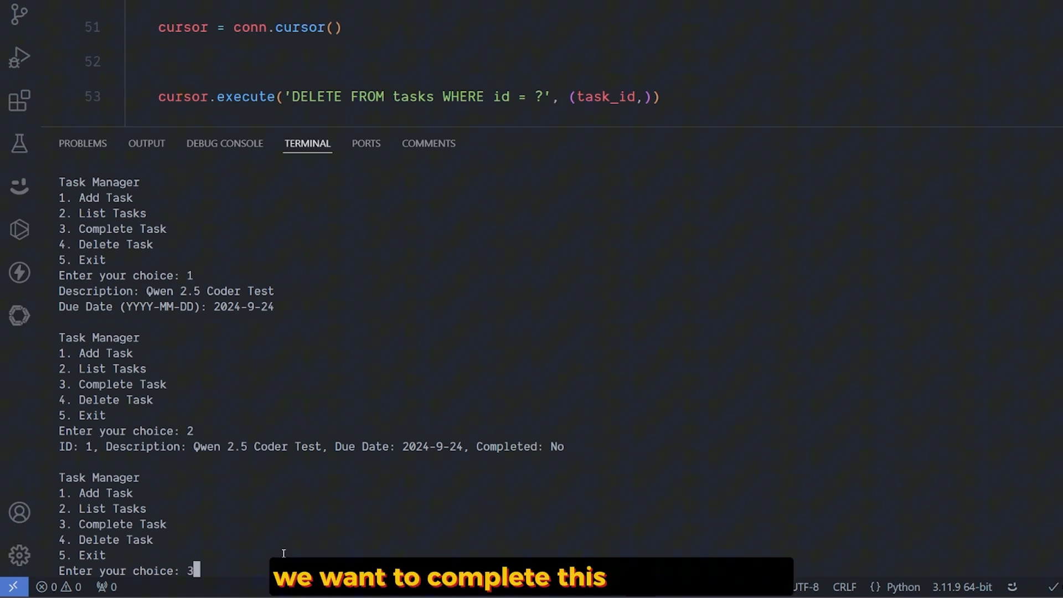
Mark task 1 as completed and list tasks to confirm its status shows Yes.
key("Return")
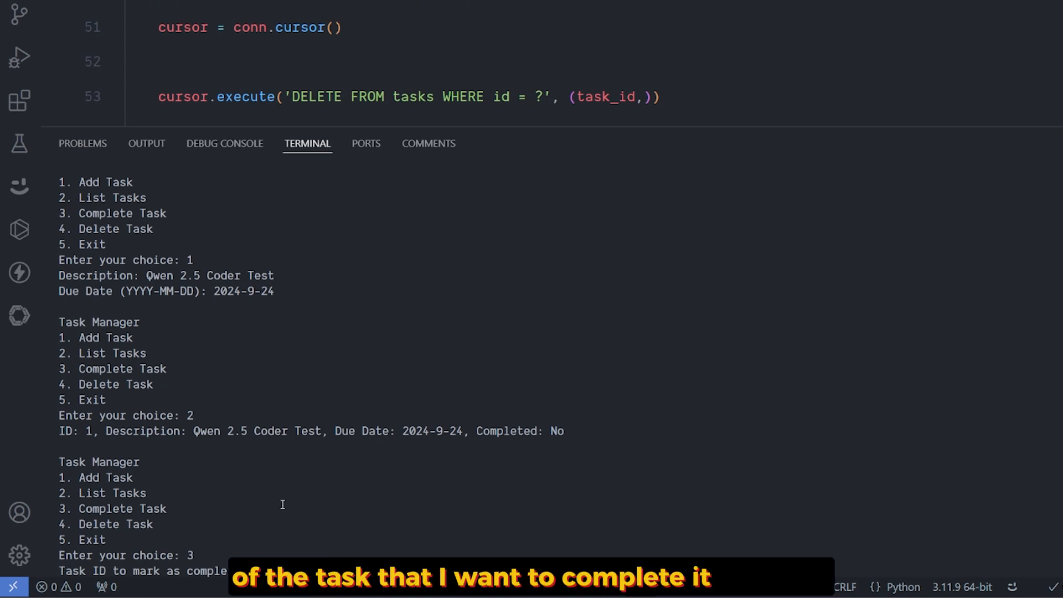
type("1")
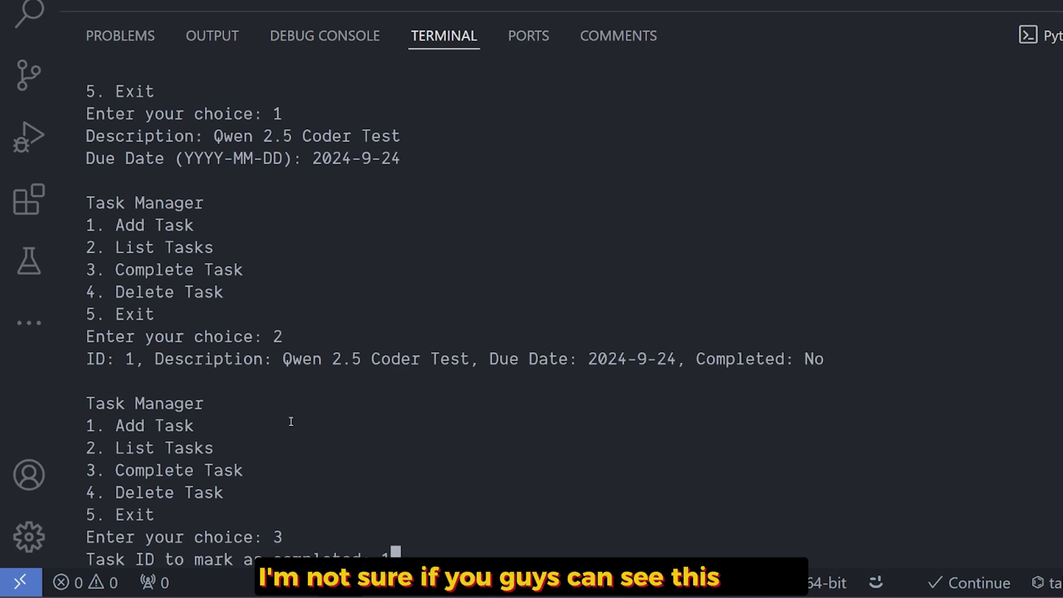
scroll(333, 485, "up", 3)
scroll(293, 420, "down", 3)
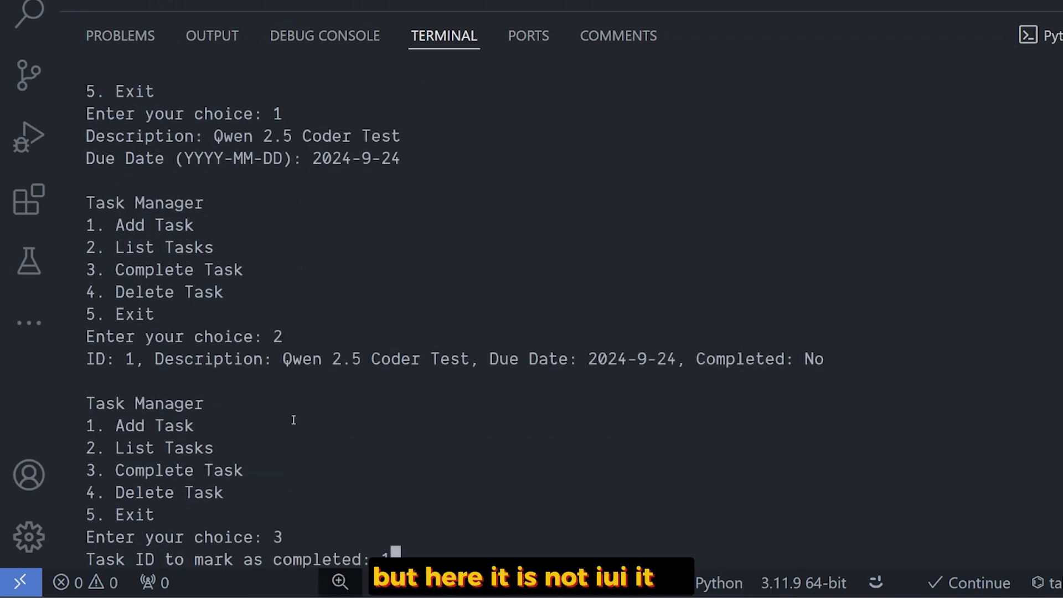
key("Return")
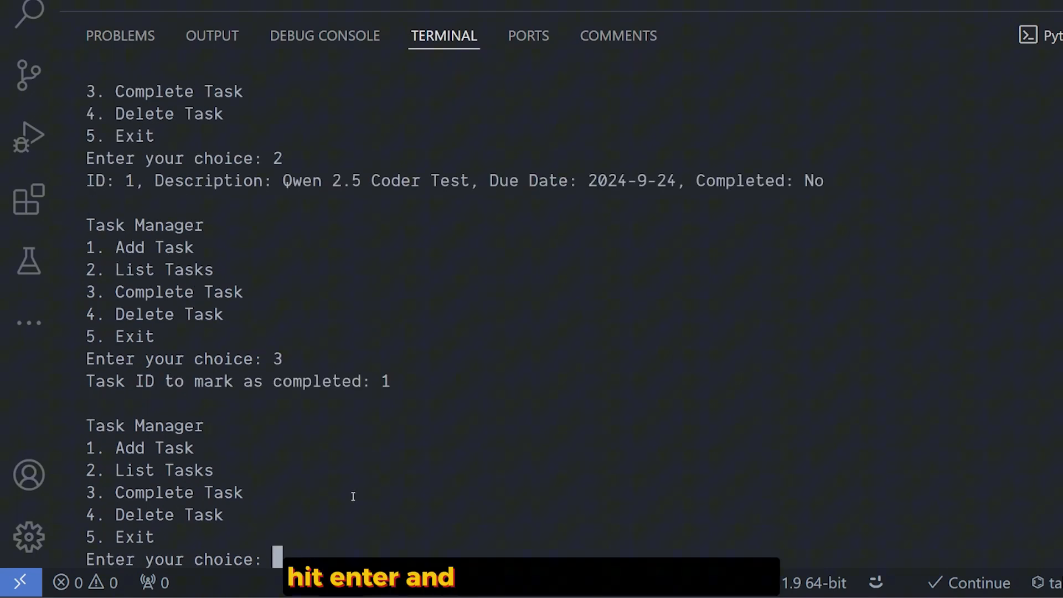
type("2")
key("Return")
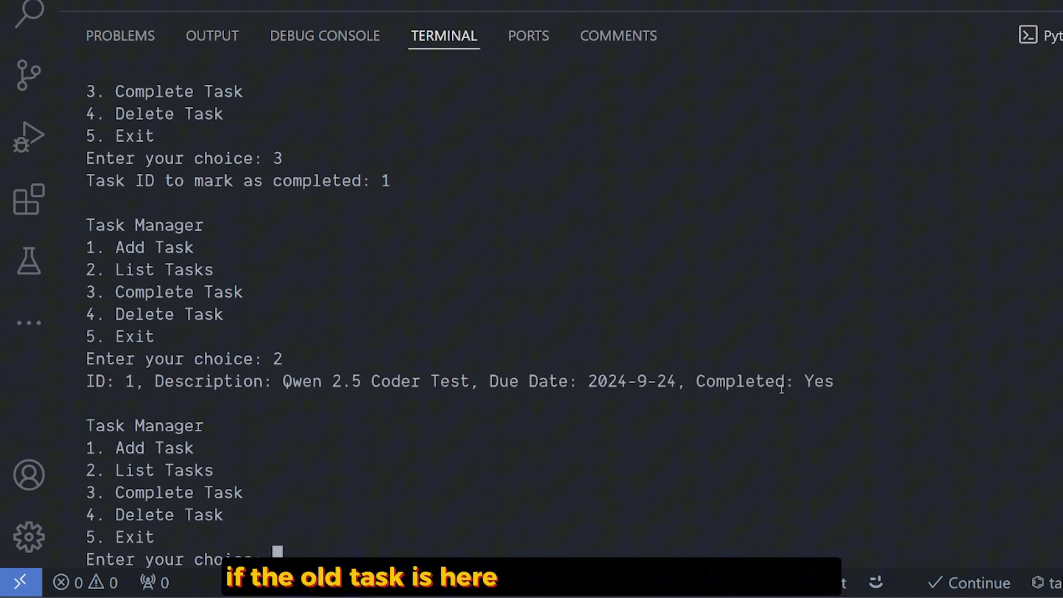
double_click(819, 381)
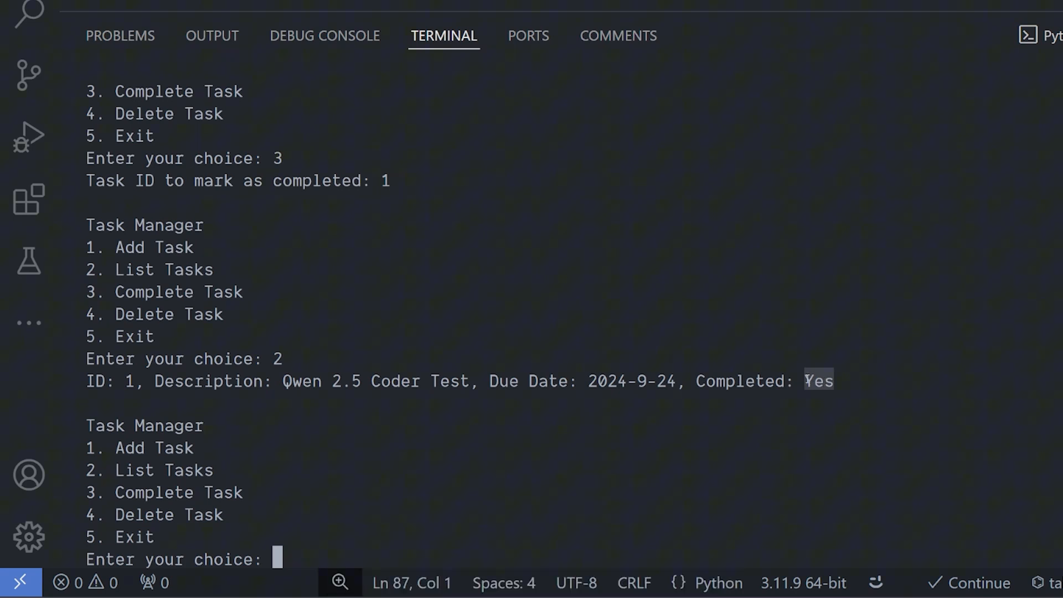
type("4")
Delete task 1, list tasks to confirm none remain, then exit the task manager with option 5.
key("Return")
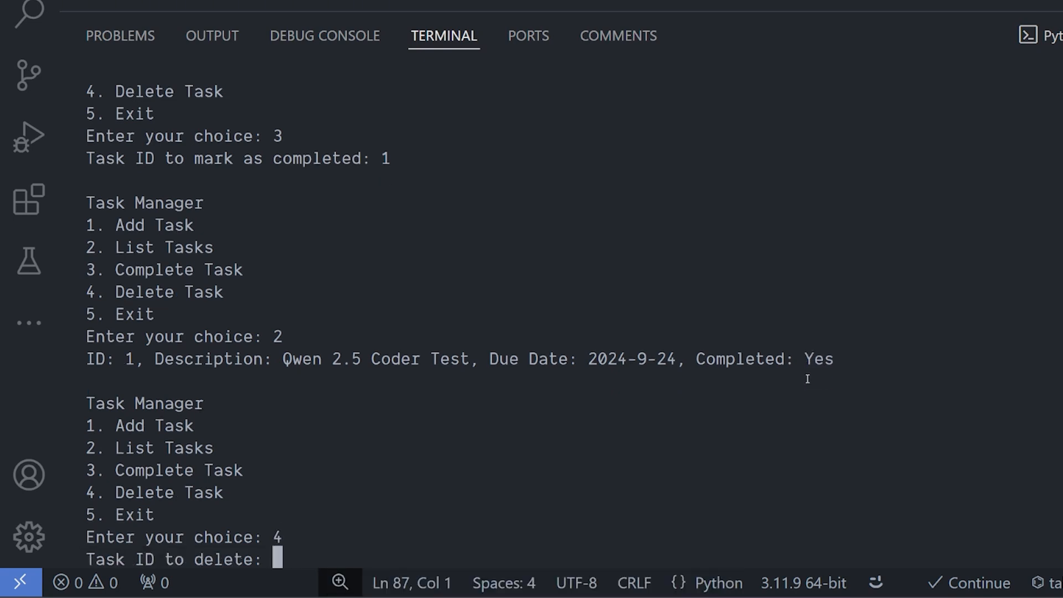
type("1")
key("Return")
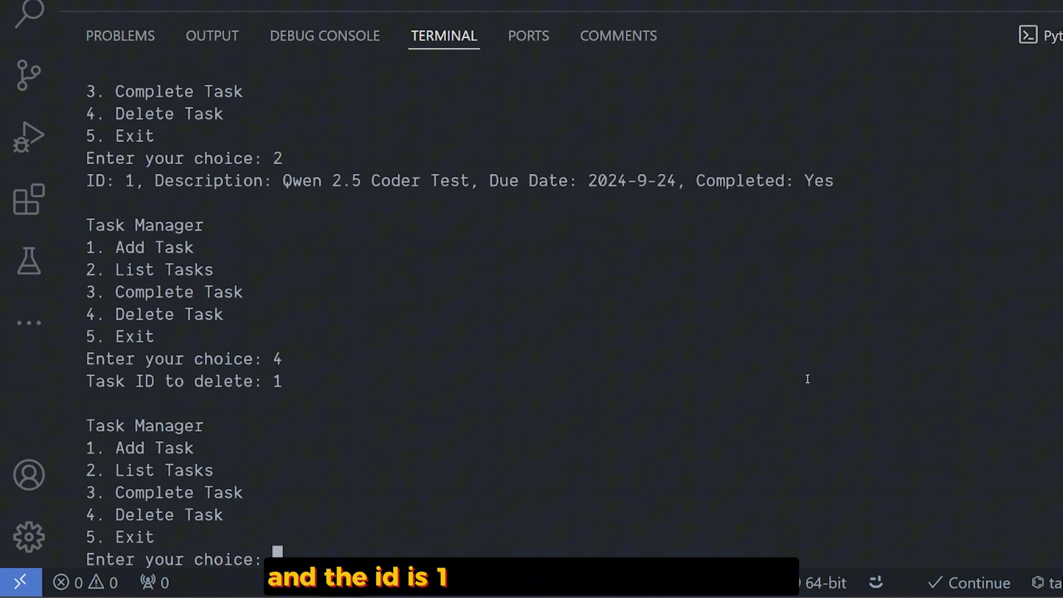
type("2")
key("Return")
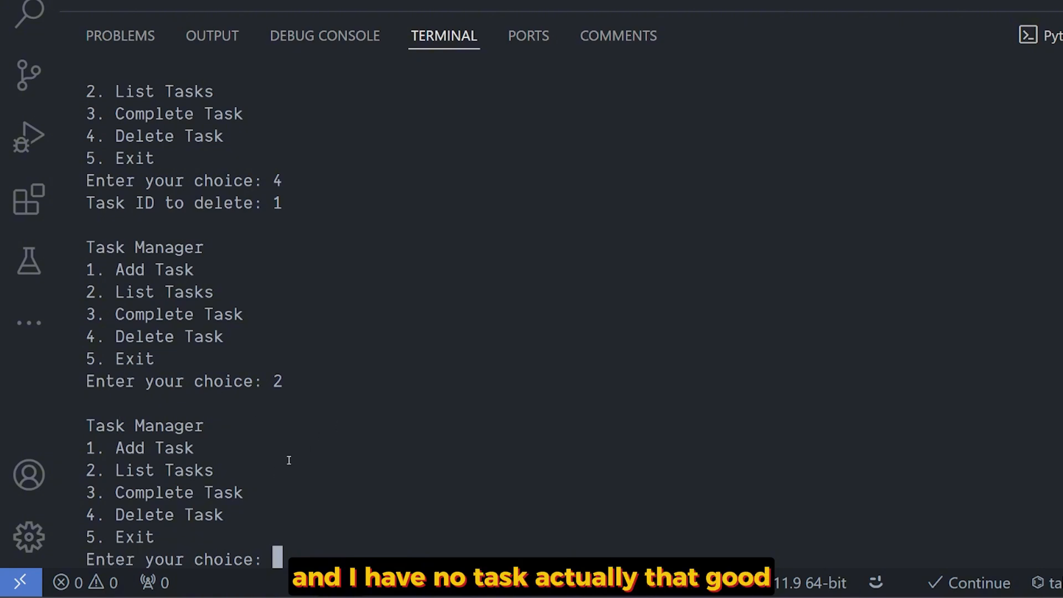
type("5")
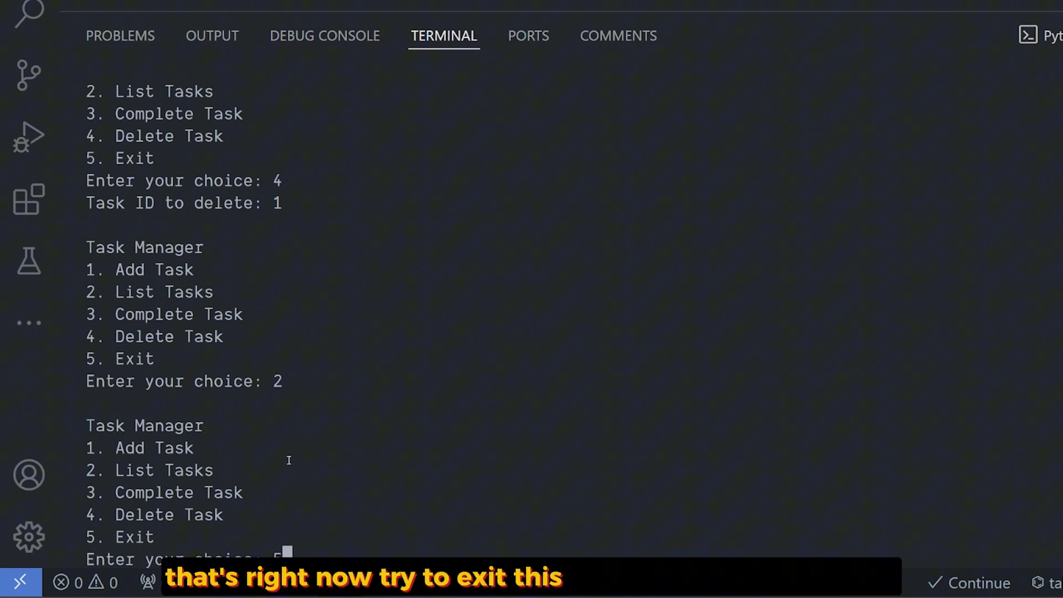
key("Return")
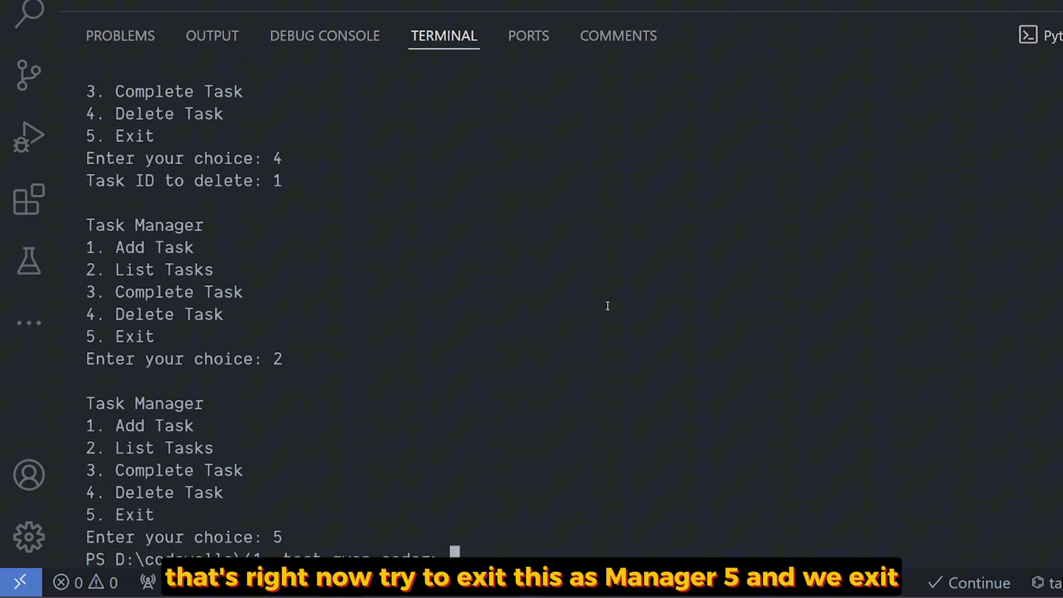
scroll(773, 253, "up", 2)
scroll(798, 249, "up", 5)
scroll(816, 249, "up", 3)
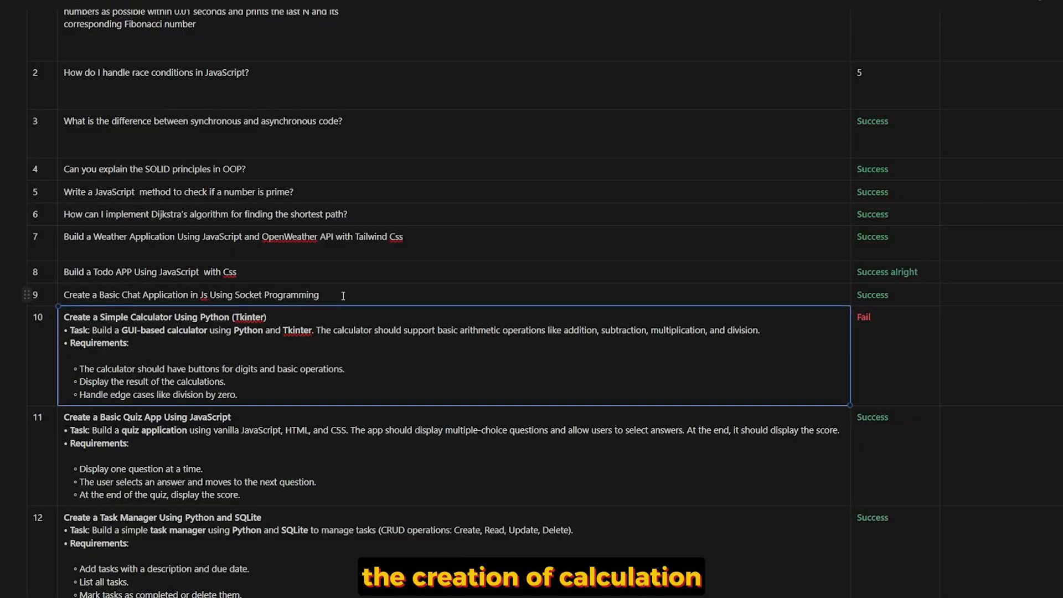
Select row 11 of the comparison table and the DeepSeek Coder 2.5 column heading.
left_click(324, 366)
scroll(333, 357, "up", 4)
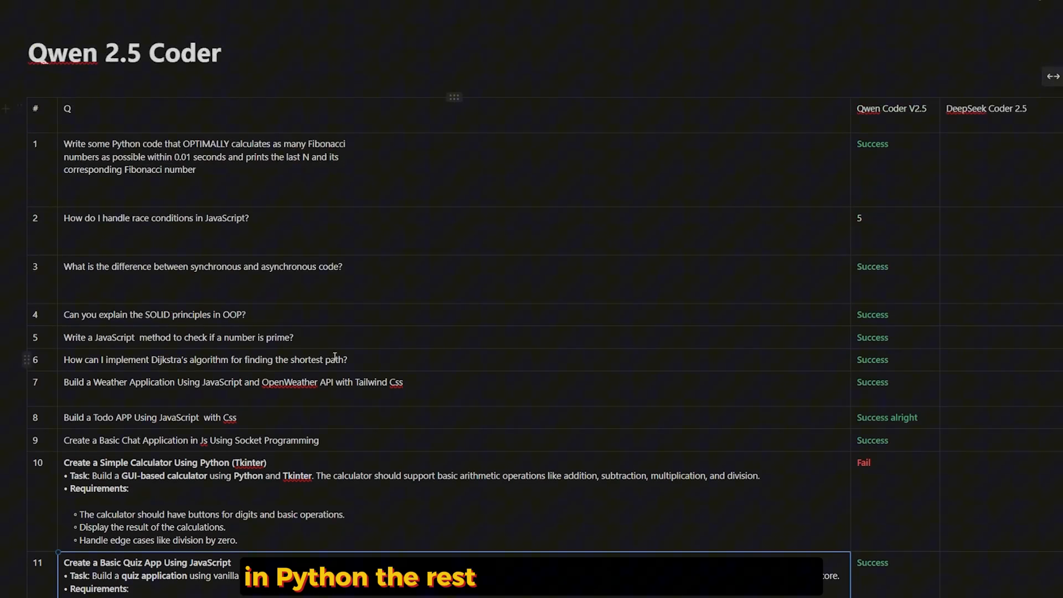
scroll(339, 353, "down", 3)
scroll(499, 333, "up", 5)
double_click(964, 157)
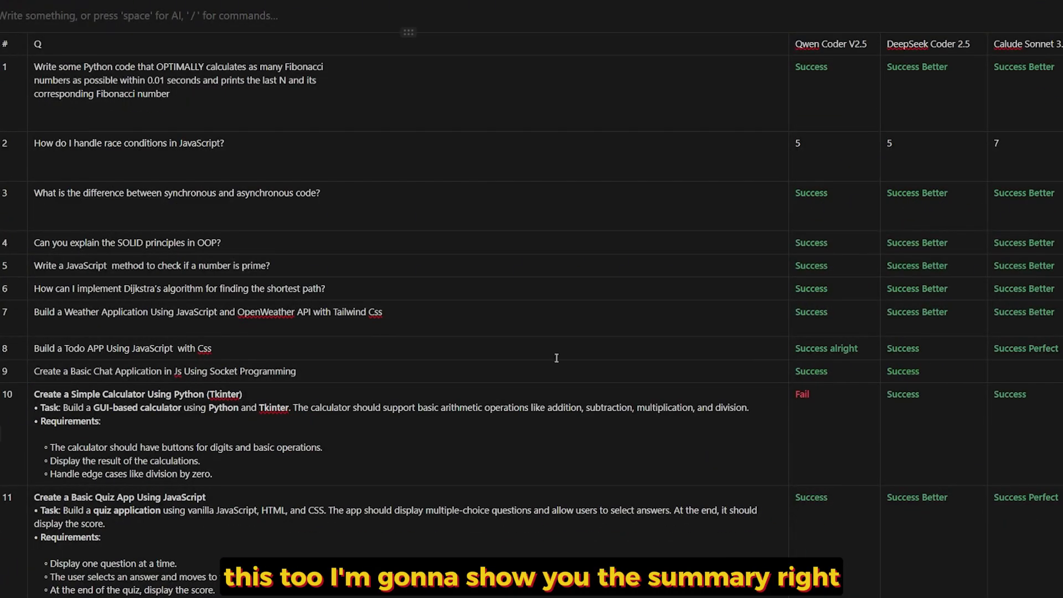
scroll(557, 359, "up", 1)
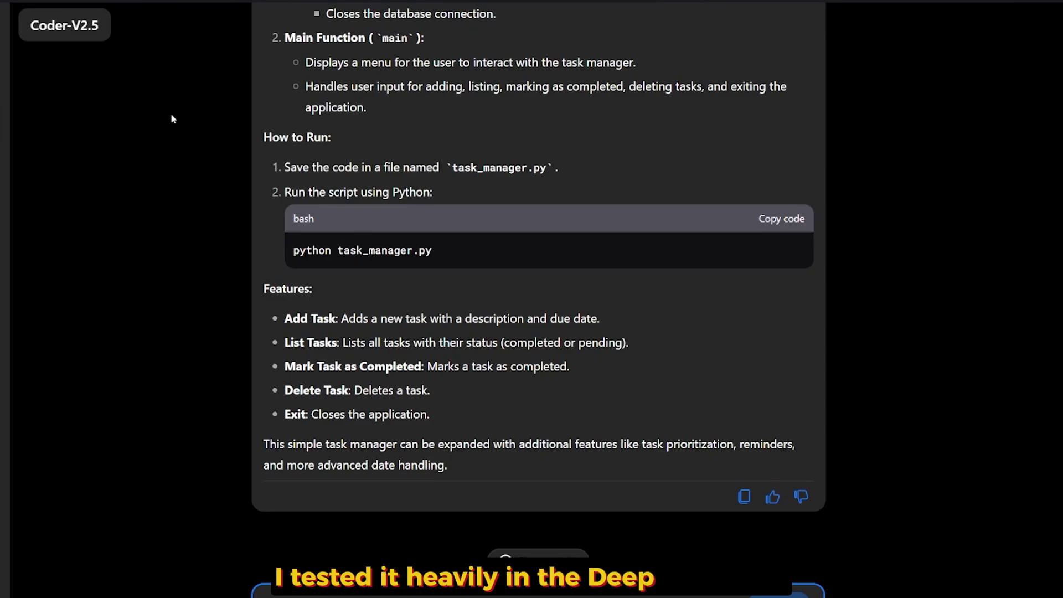
scroll(189, 161, "up", 5)
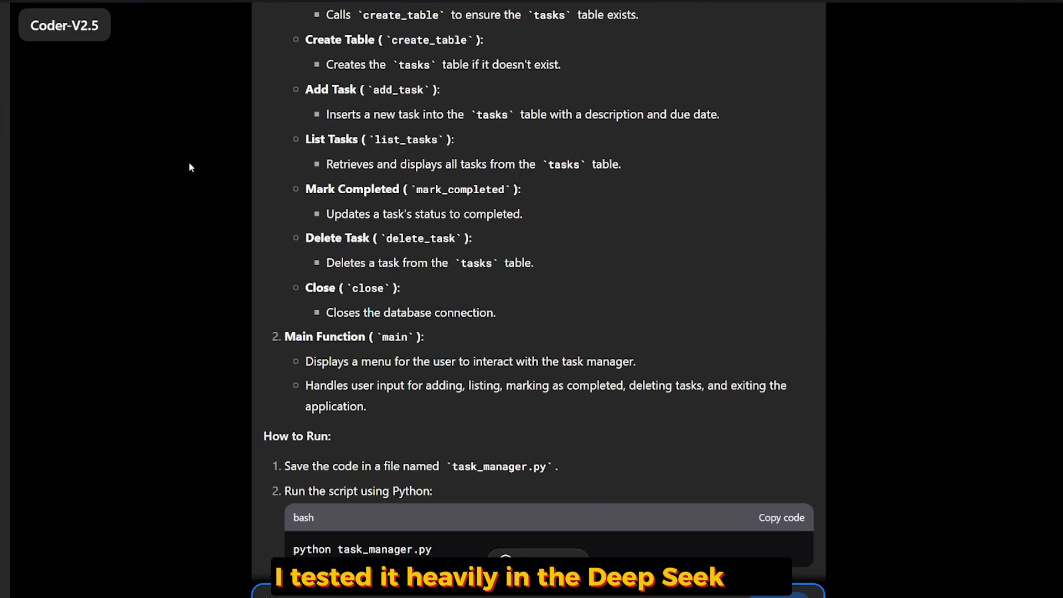
scroll(189, 161, "up", 5)
scroll(246, 125, "up", 5)
scroll(265, 137, "up", 5)
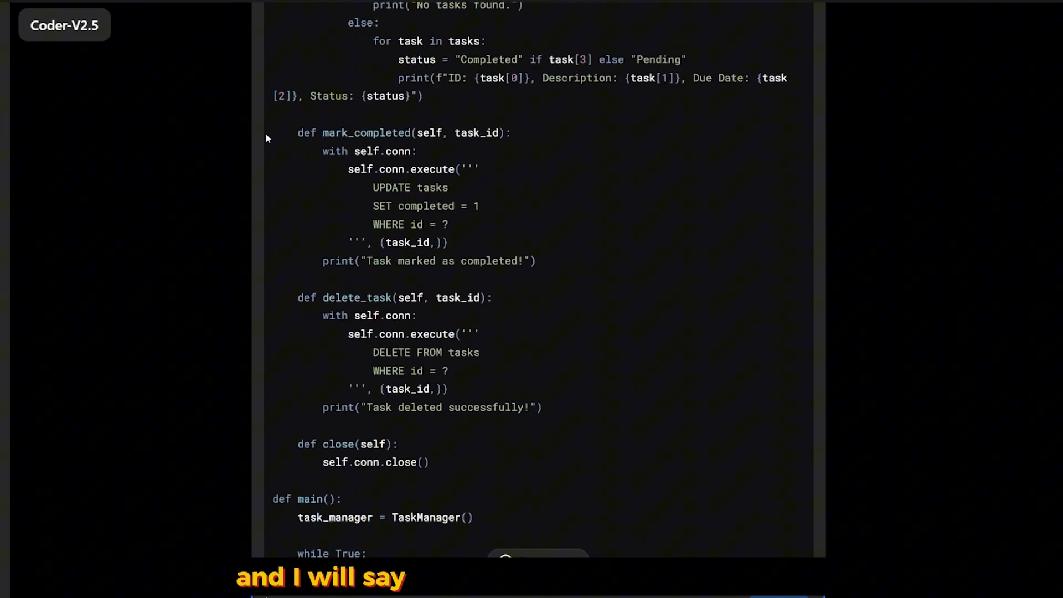
scroll(265, 132, "up", 5)
scroll(265, 132, "up", 5)
scroll(265, 133, "up", 5)
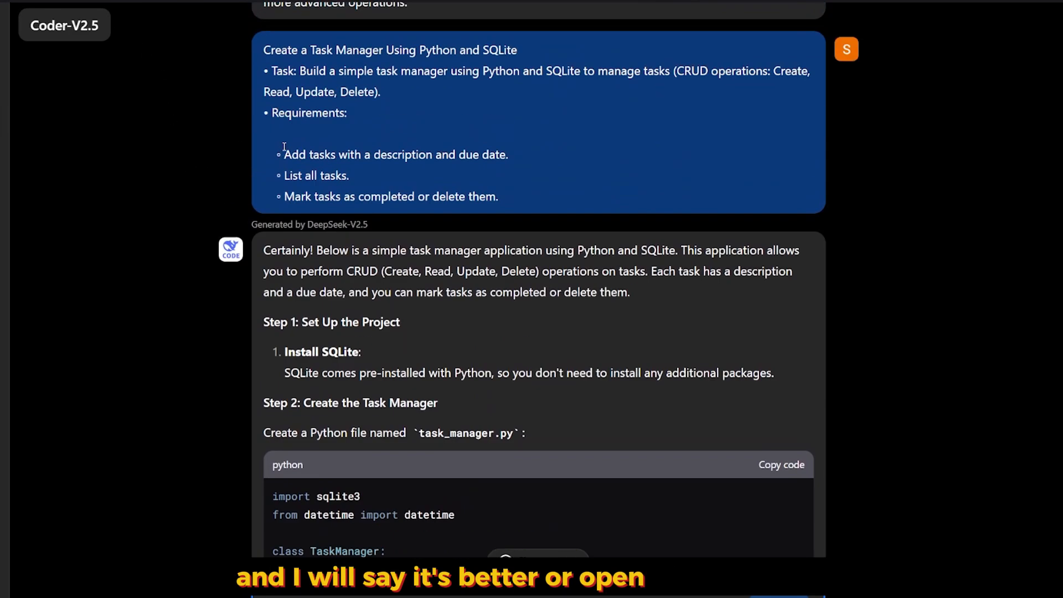
scroll(262, 137, "up", 5)
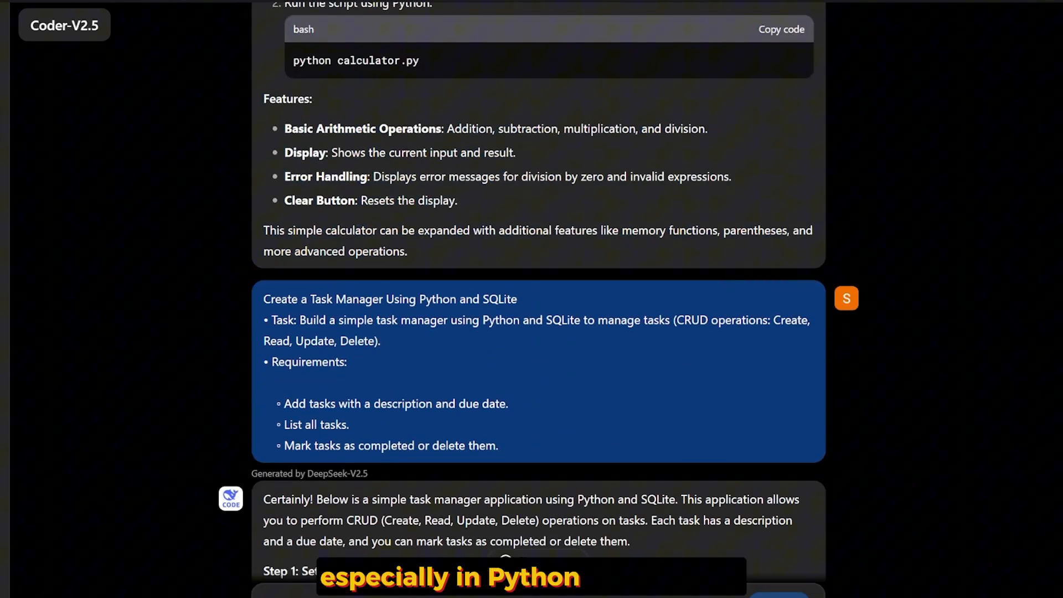
Reposition the Simple Calculator window, clear its display and compute 5*5 = 25.
left_click_drag(149, 124, 220, 177)
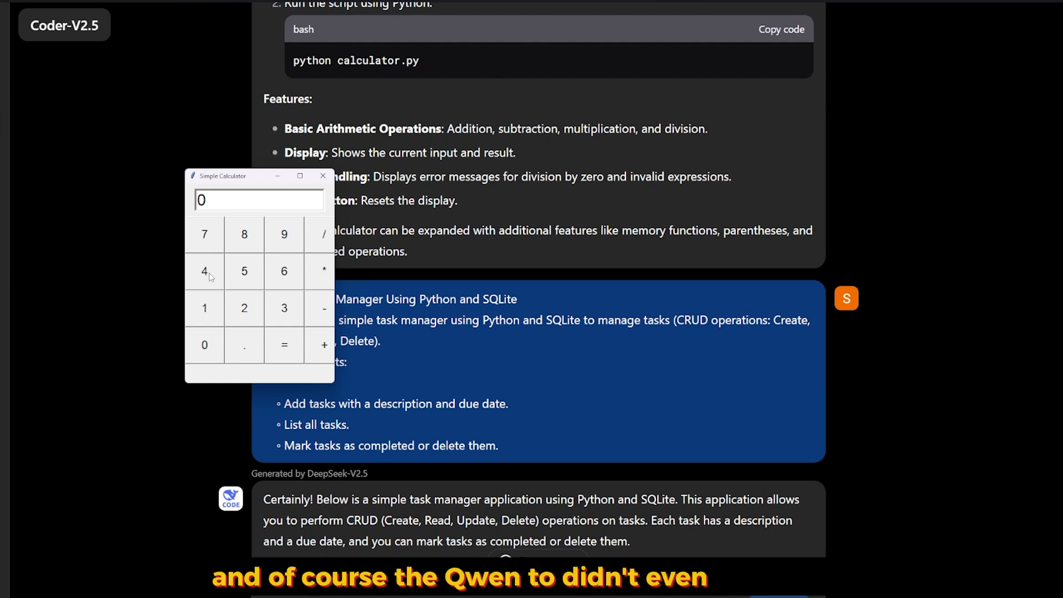
key("BackSpace")
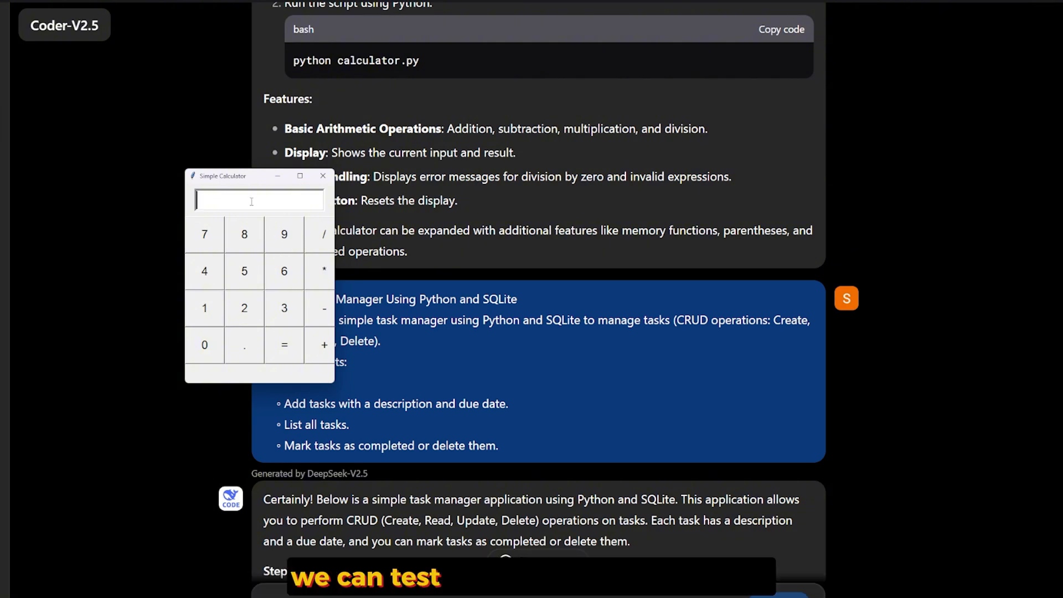
type("5")
left_click(324, 271)
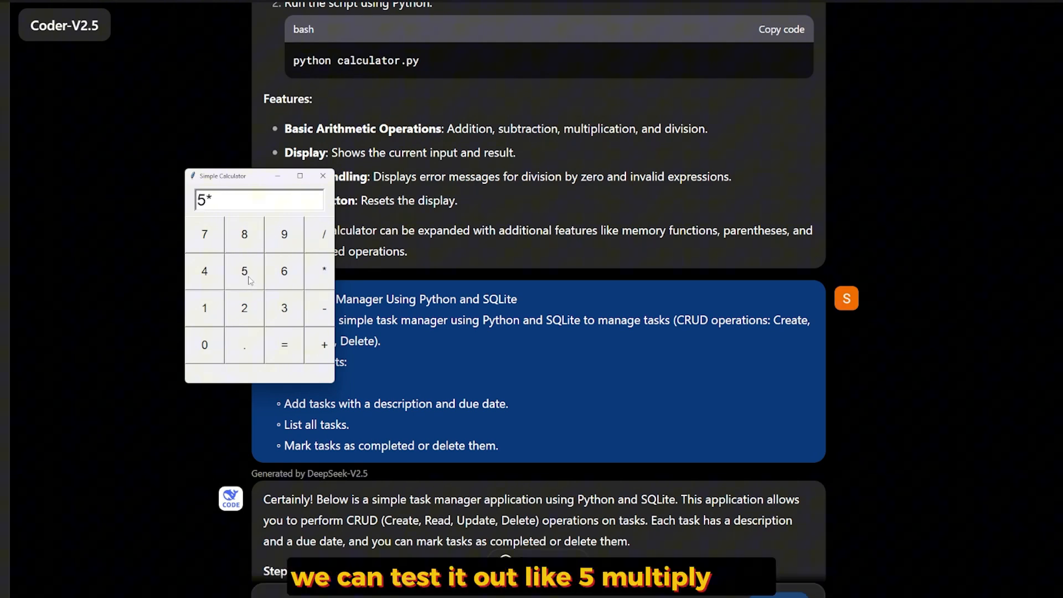
left_click(244, 271)
left_click(281, 345)
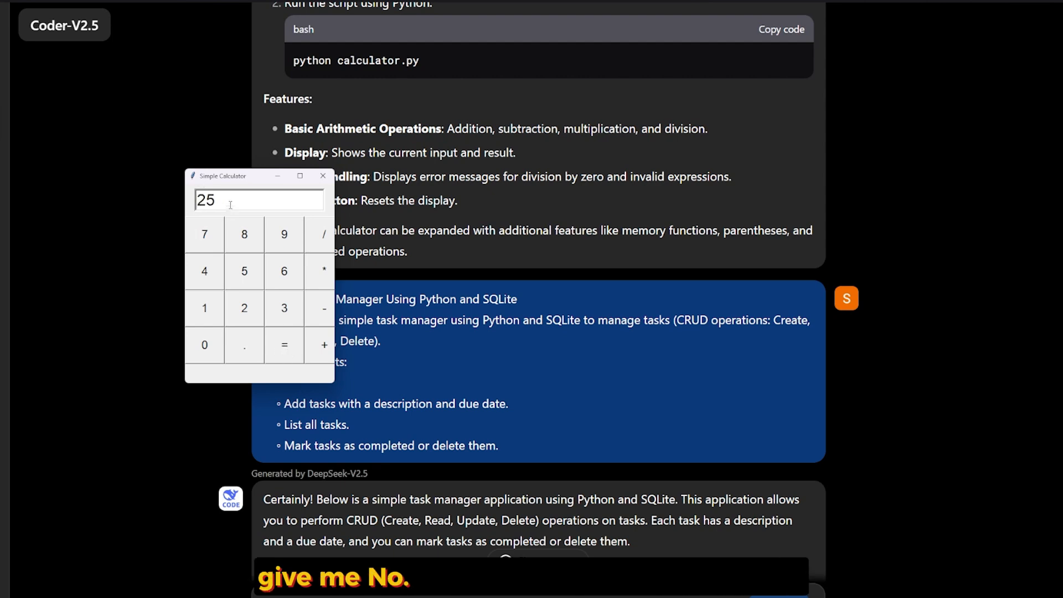
Divide 25 by 3 to get 8.3333333333333, then widen the calculator window.
left_click(319, 246)
left_click(284, 308)
left_click(285, 346)
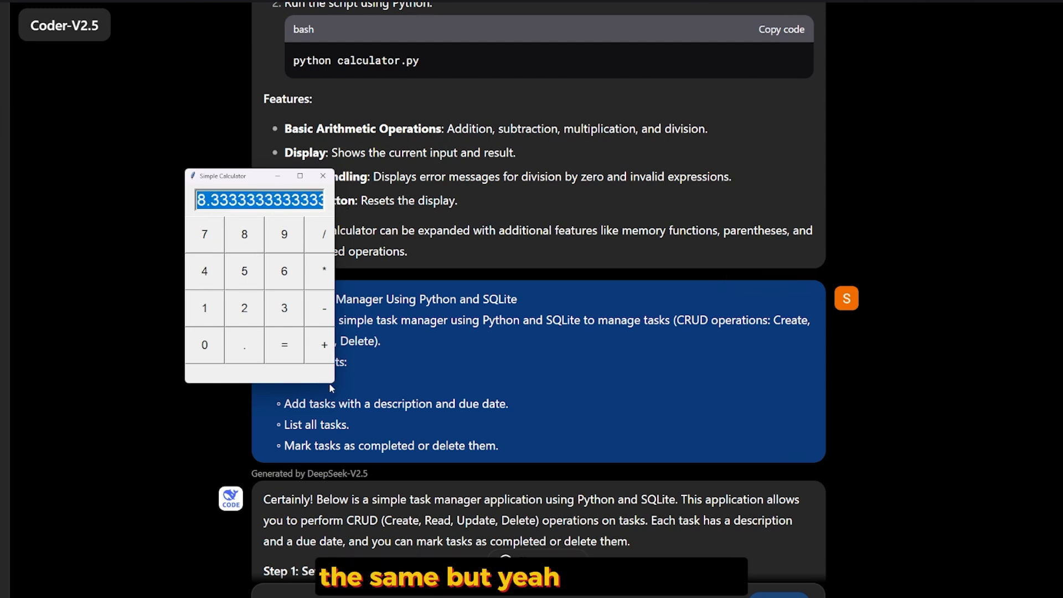
left_click_drag(335, 283, 465, 282)
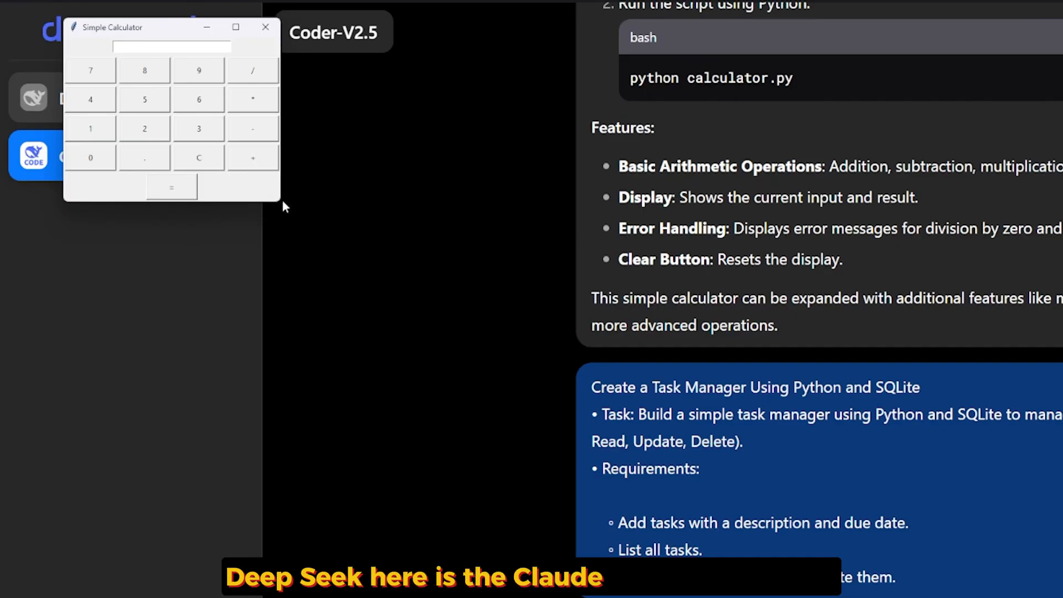
Enlarge the second calculator's window and enter 5 on it.
left_click_drag(279, 202, 563, 407)
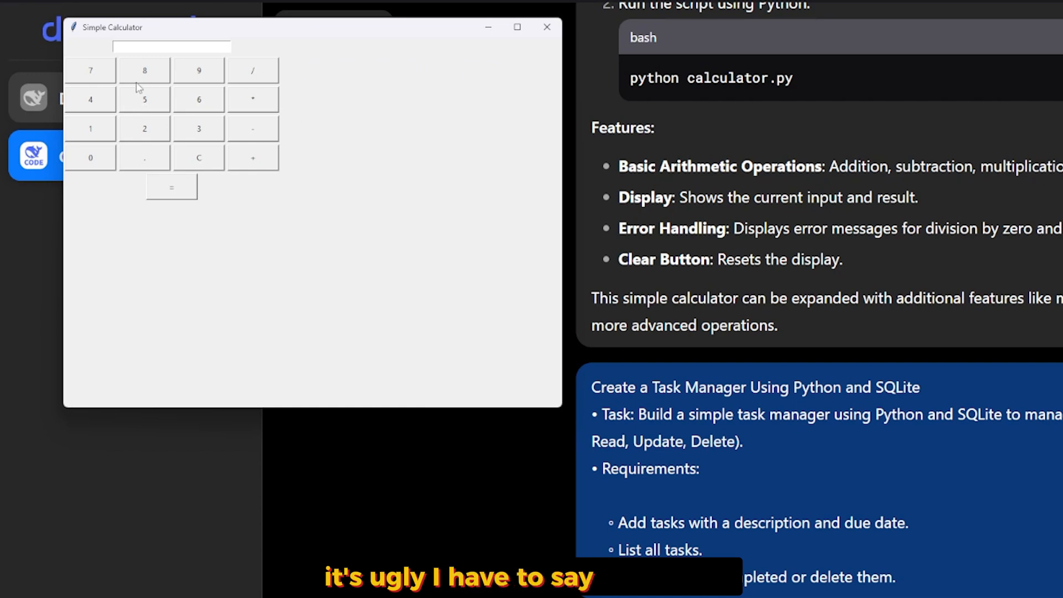
left_click(145, 100)
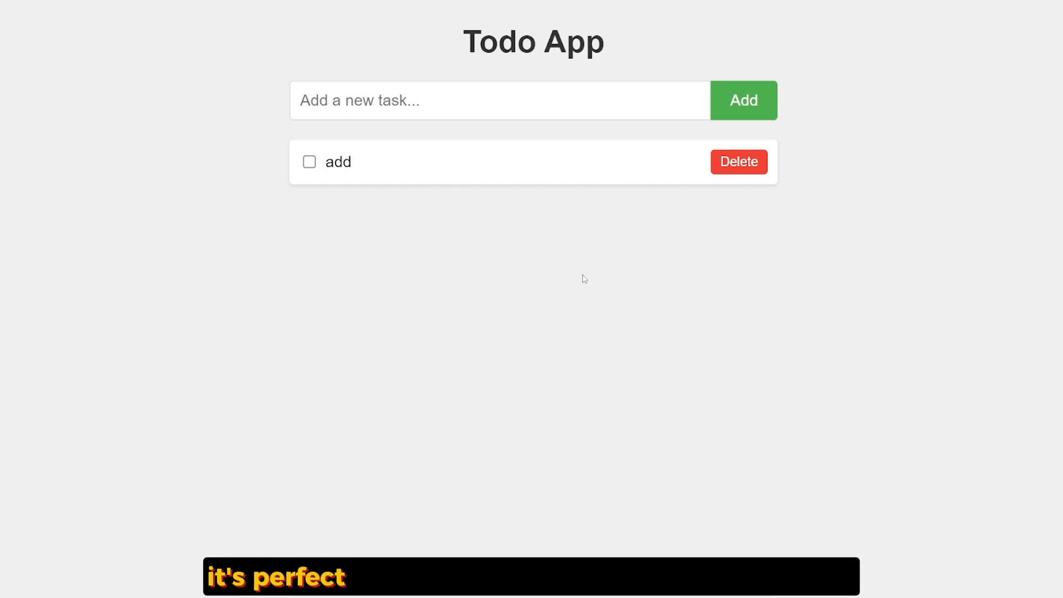
Mark the 'add' task as completed and delete it from the list.
left_click(502, 102)
left_click(502, 237)
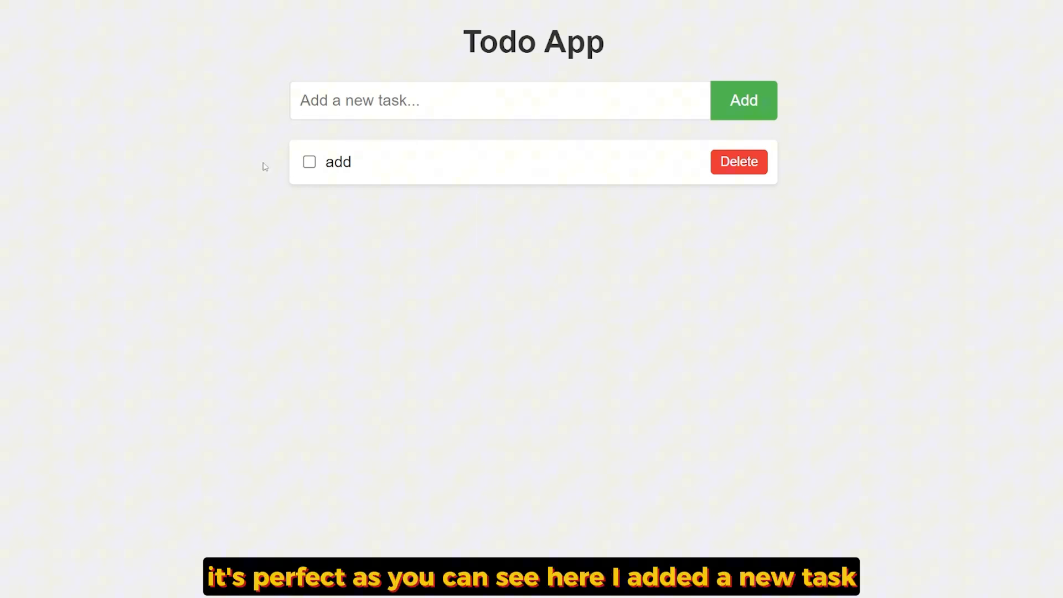
left_click(309, 161)
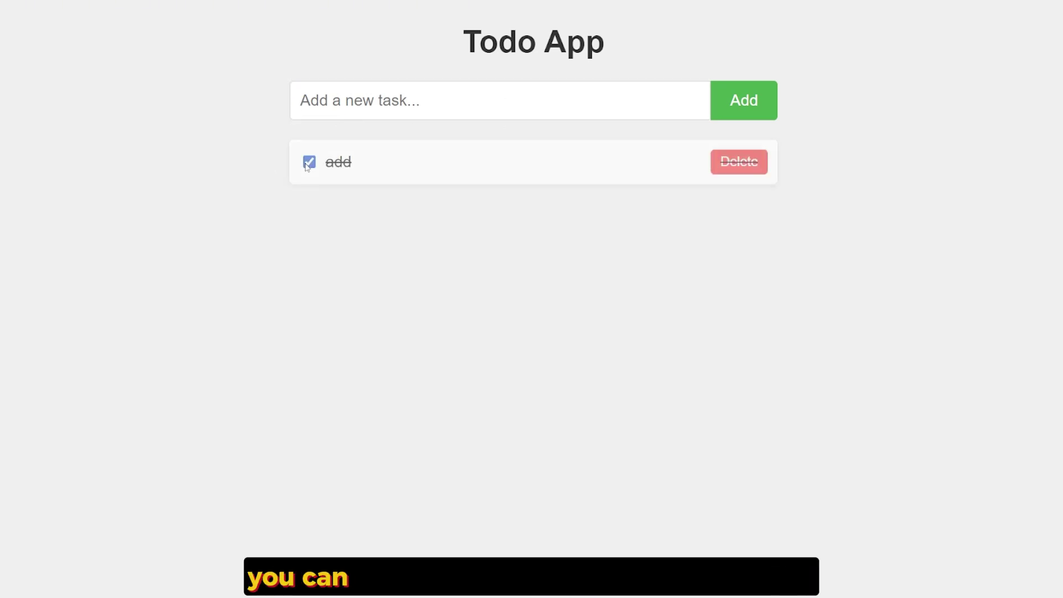
left_click(738, 161)
Refill the task field with 'add' from autofill and add it back as a new task.
left_click(490, 100)
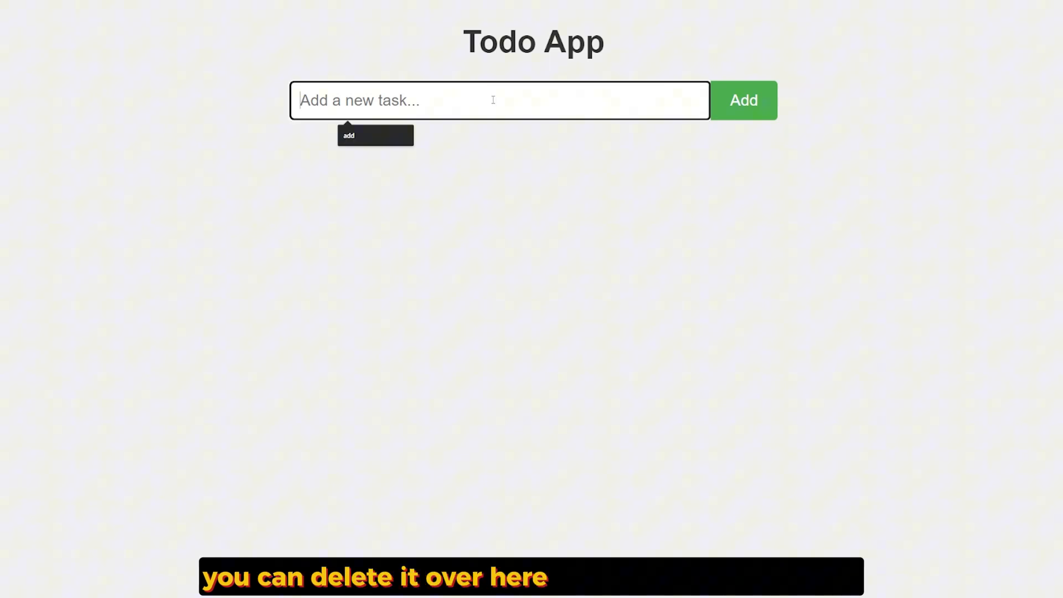
left_click(374, 137)
left_click(743, 101)
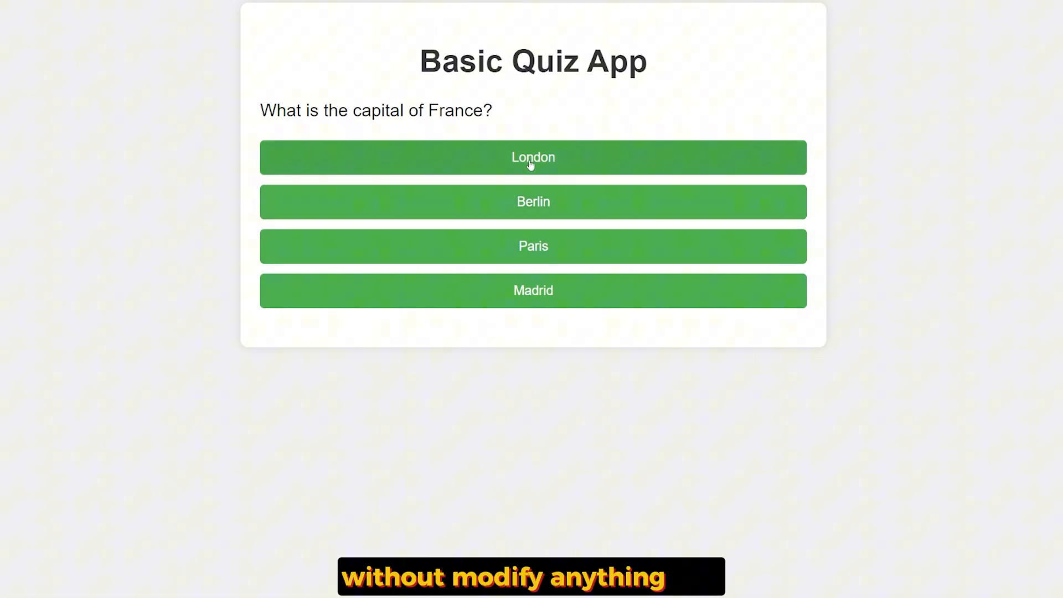
Answer Paris, Mars and Blue Whale to the three questions and submit for a 3 out of 3 score.
left_click(515, 246)
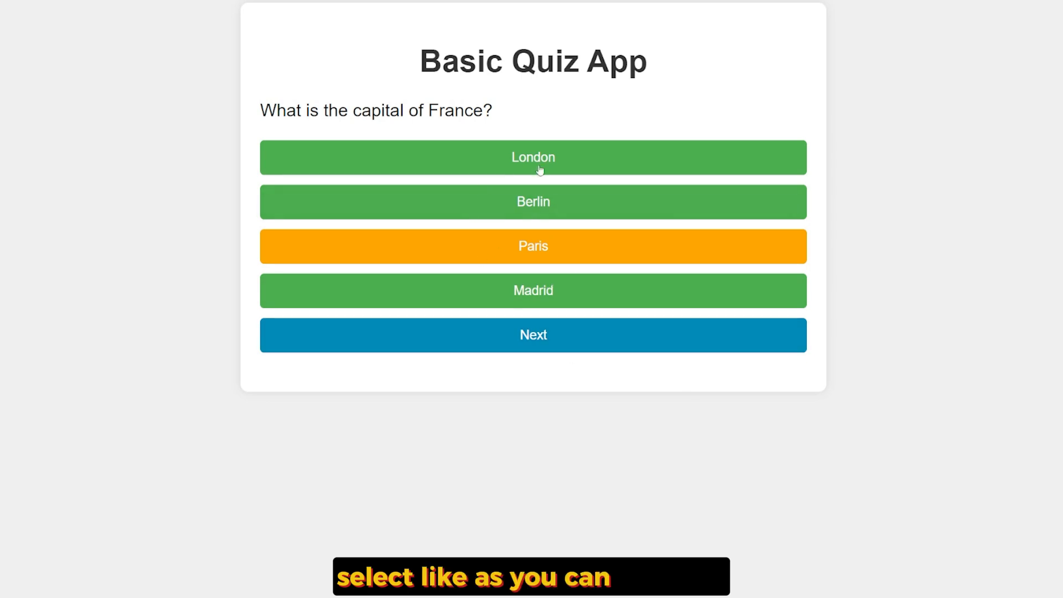
left_click(572, 337)
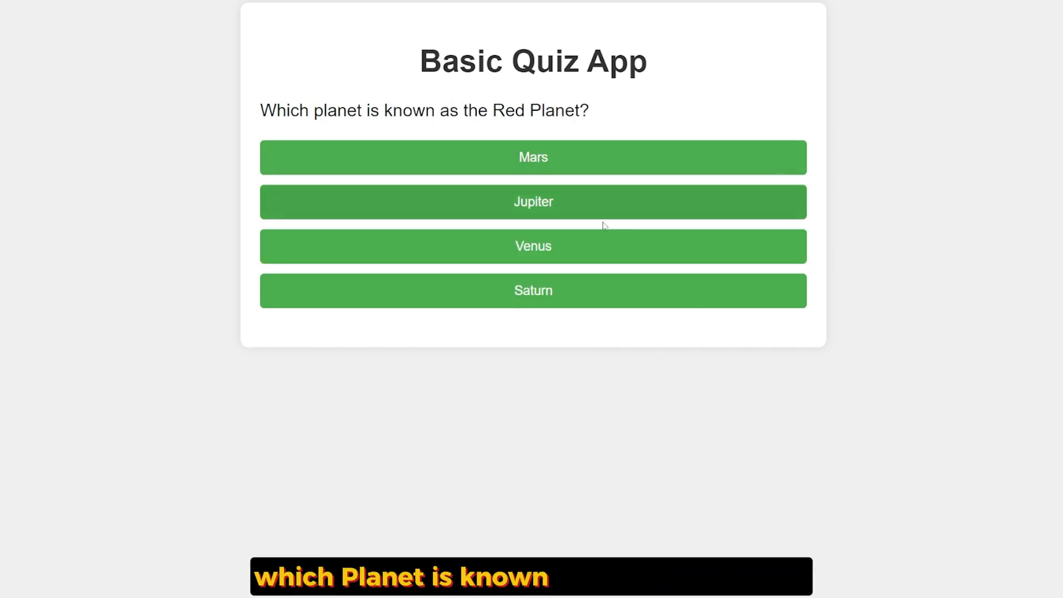
left_click(549, 165)
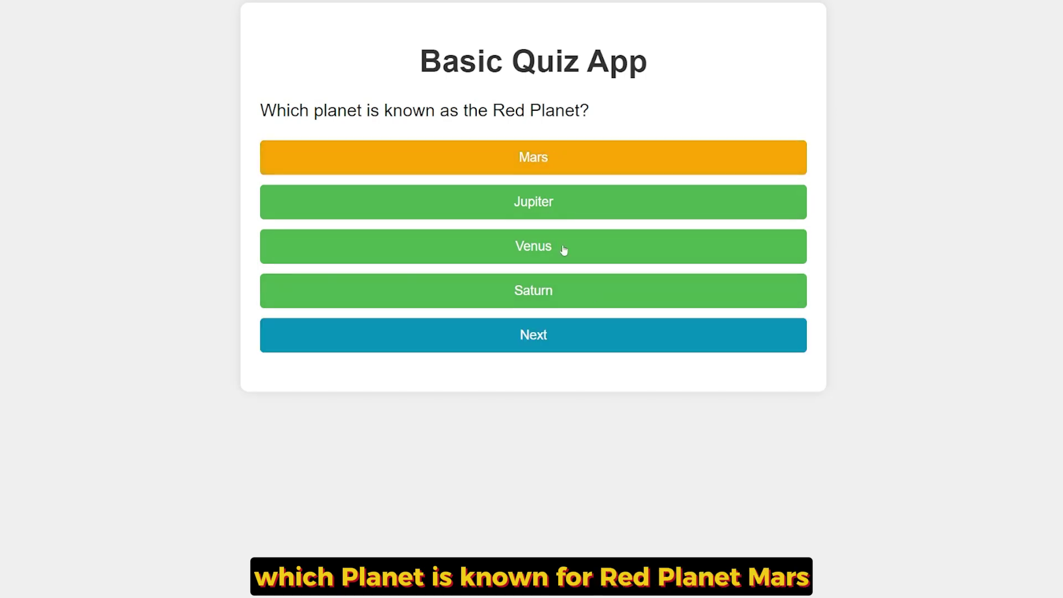
left_click(626, 340)
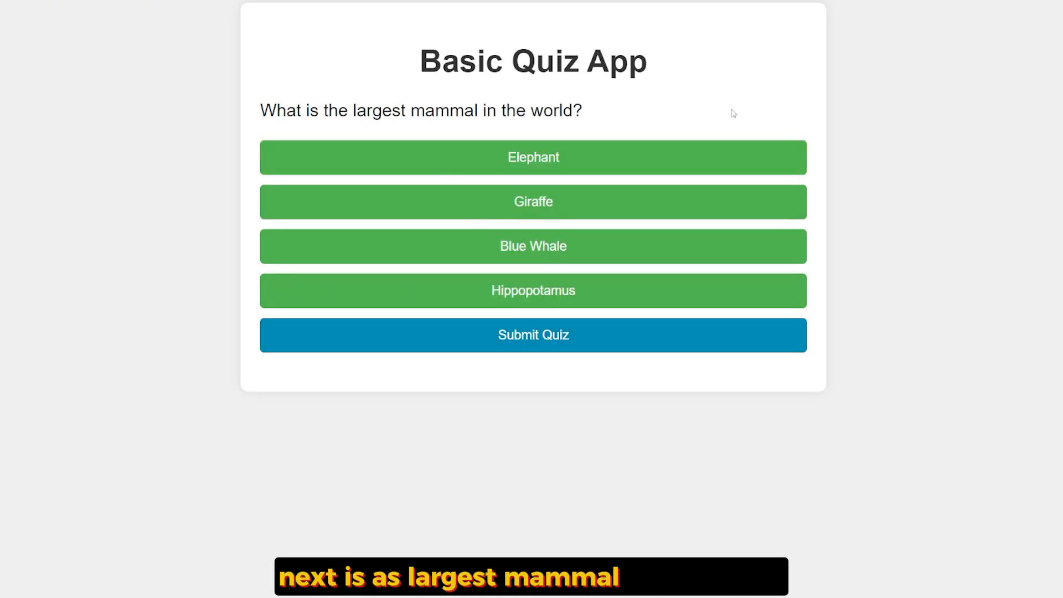
left_click(611, 259)
left_click(696, 327)
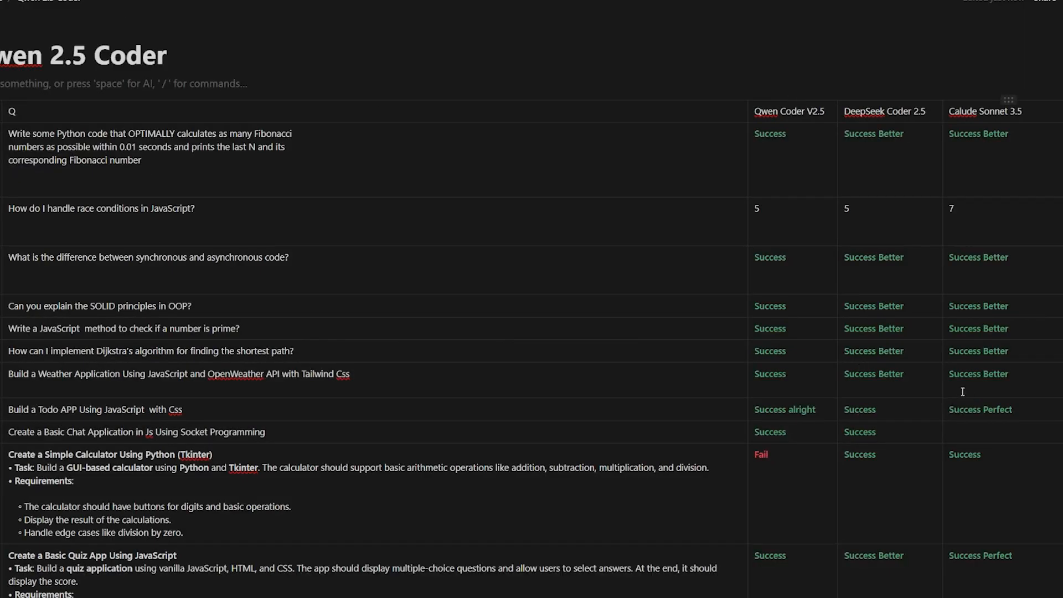
scroll(779, 350, "down", 3)
scroll(665, 333, "down", 2)
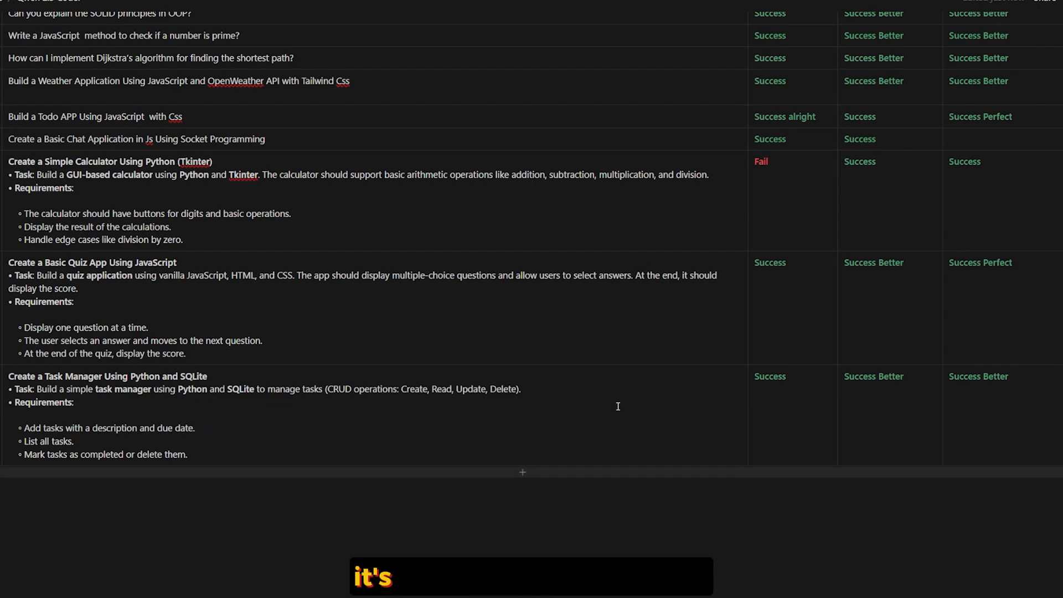
scroll(576, 390, "up", 1)
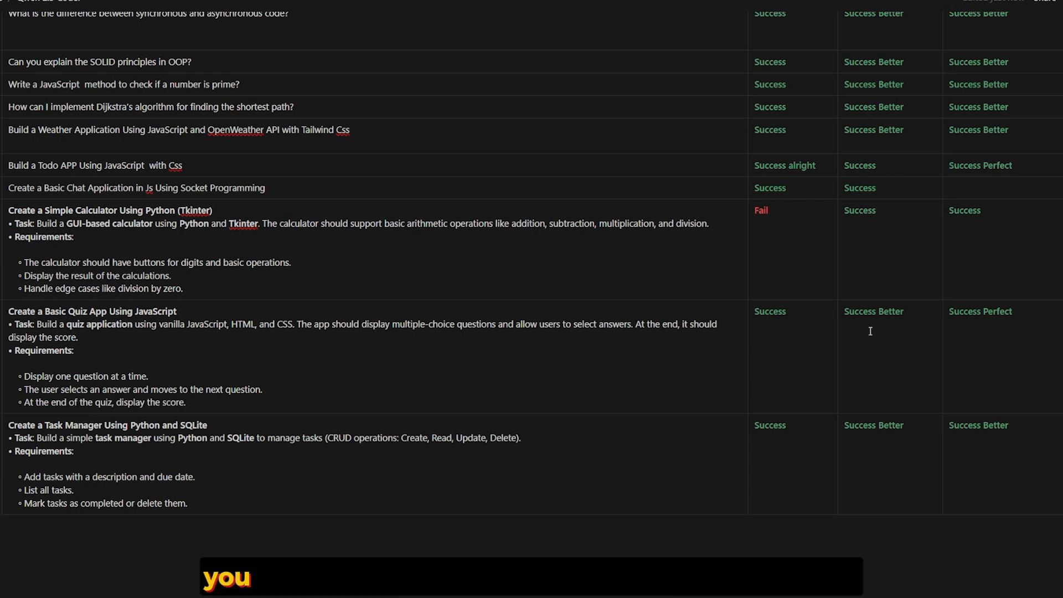
scroll(577, 390, "up", 3)
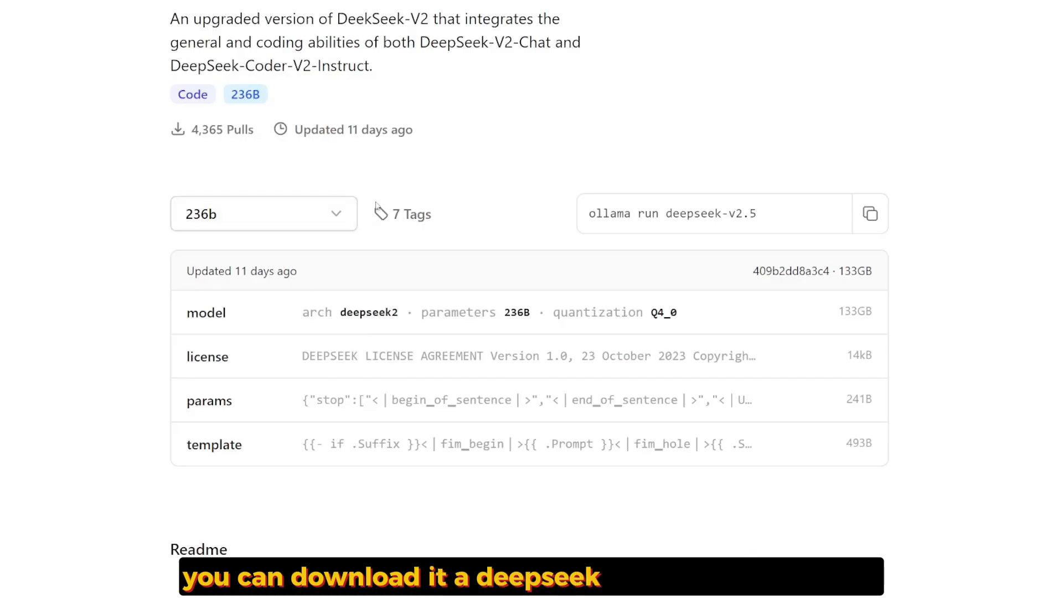
scroll(380, 208, "up", 2)
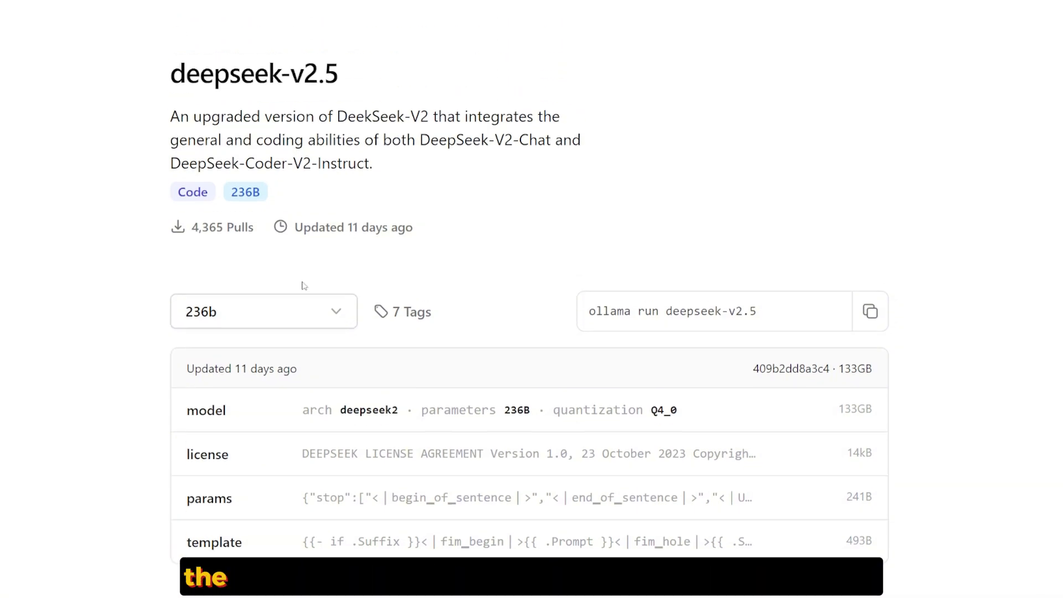
Select the 236b version of deepseek-v2.5 from the model version dropdown.
left_click(296, 311)
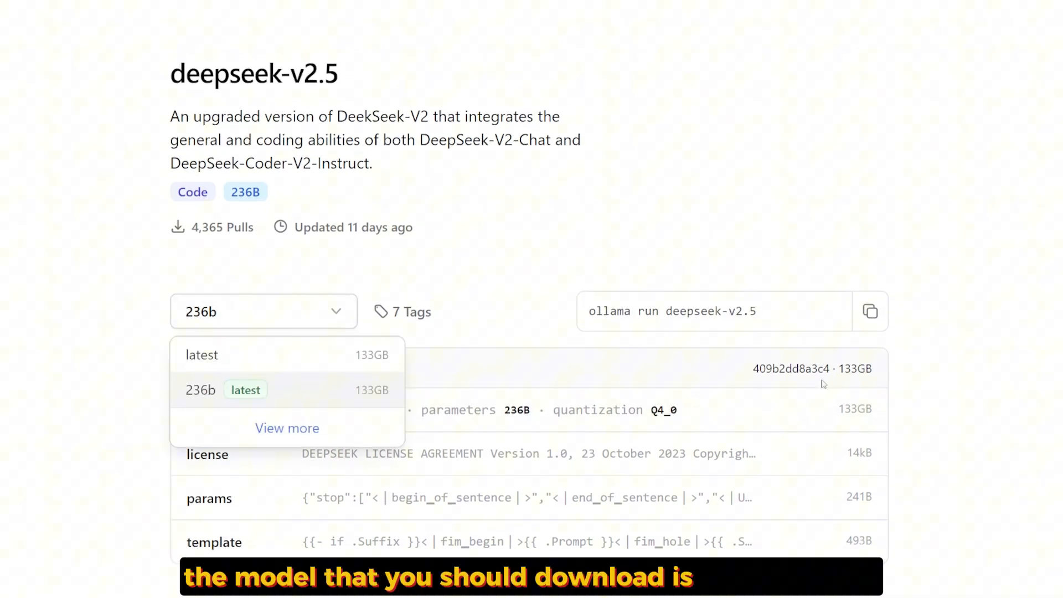
left_click(333, 390)
scroll(920, 389, "down", 1)
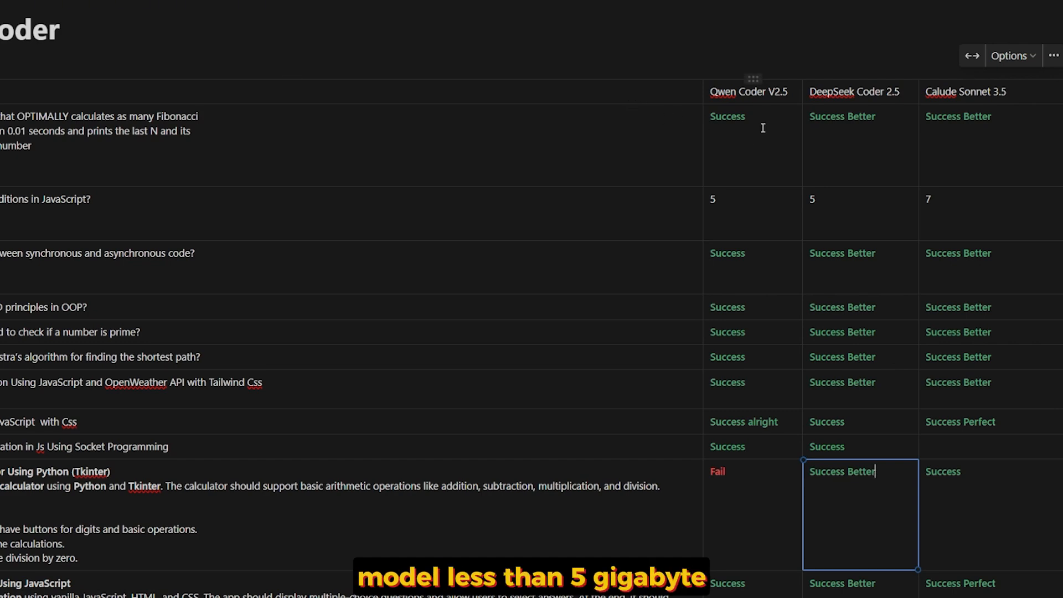
scroll(736, 243, "down", 2)
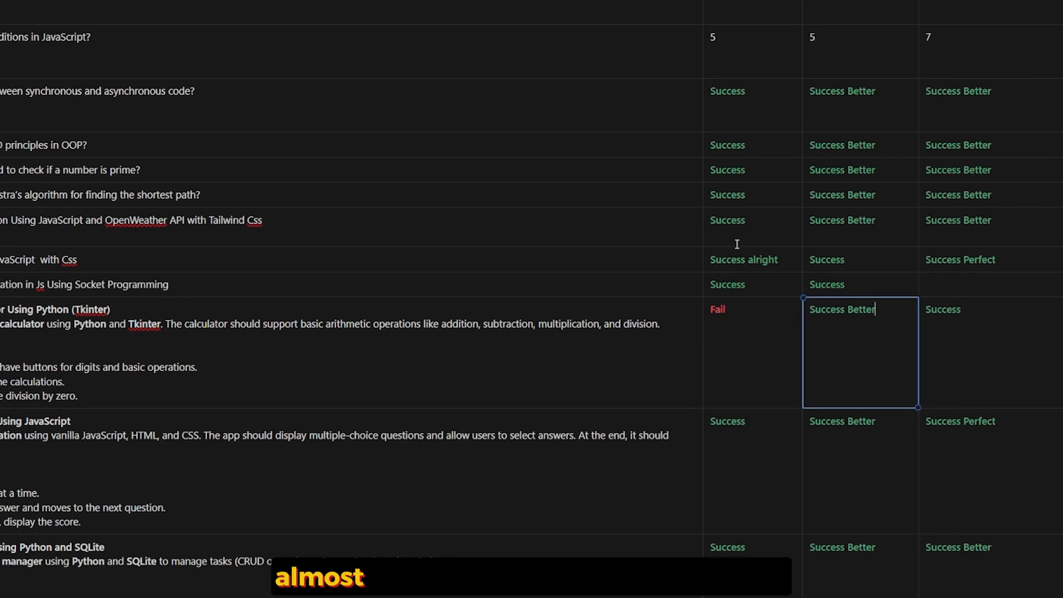